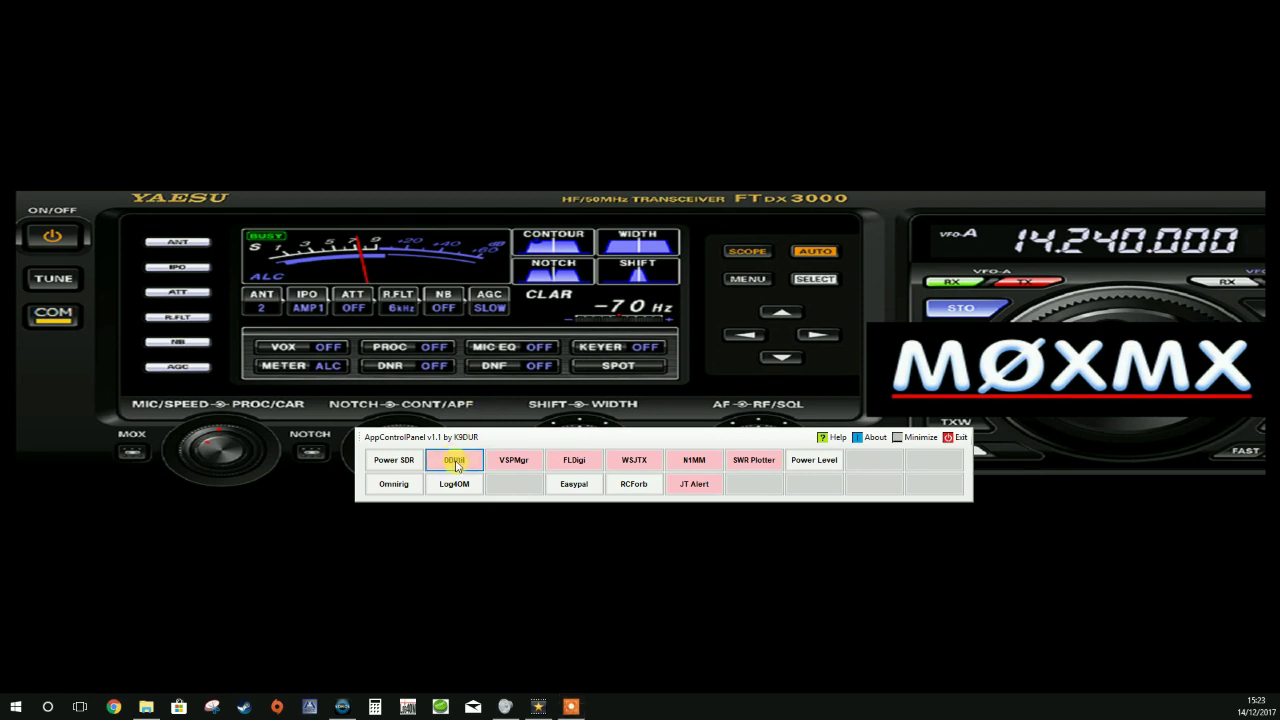
# Launch Power SDR, DDUtil and VSPMgr from AppControlPanel, placing the DDUtil window partly over the Power SDR window.
pyautogui.click(400, 463)
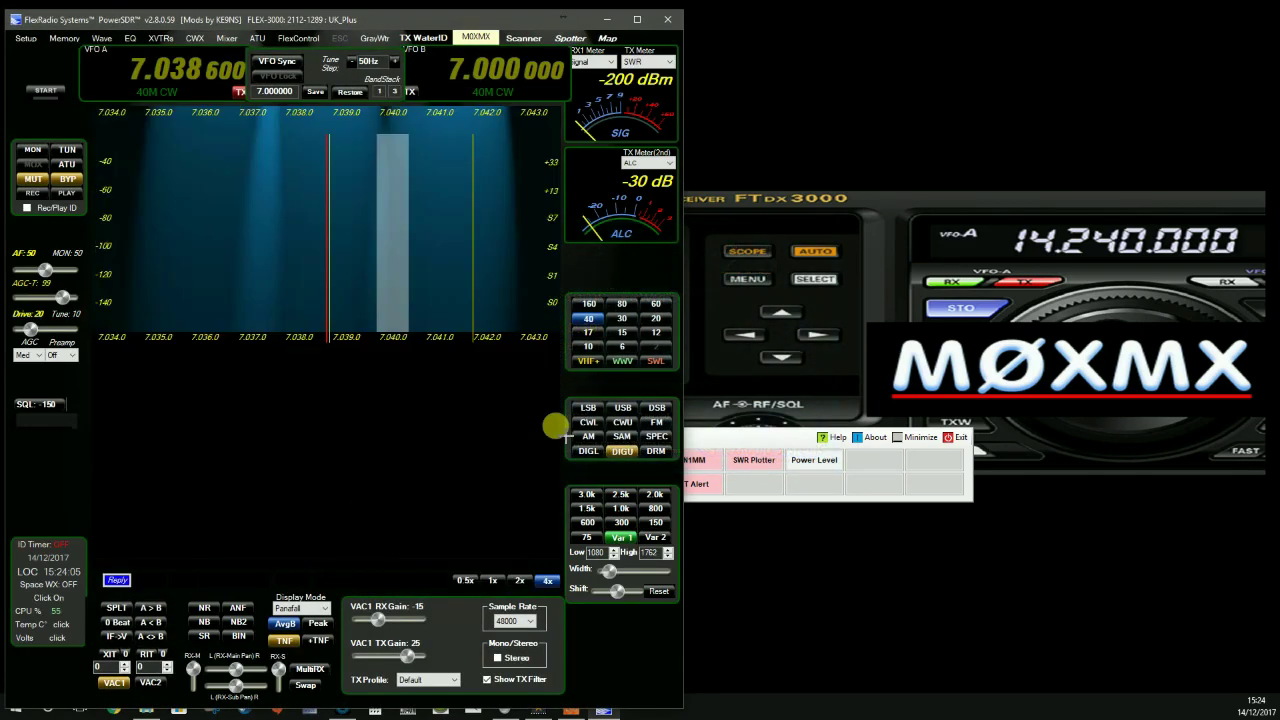
pyautogui.click(720, 440)
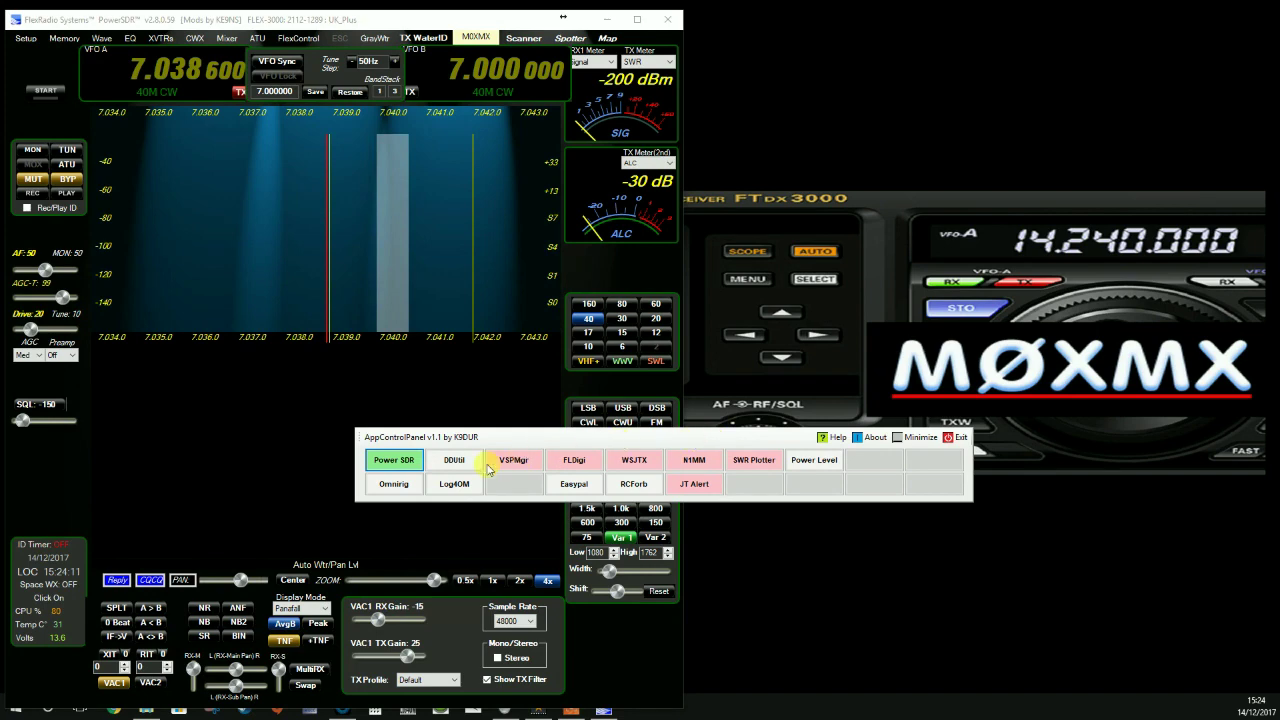
pyautogui.click(455, 460)
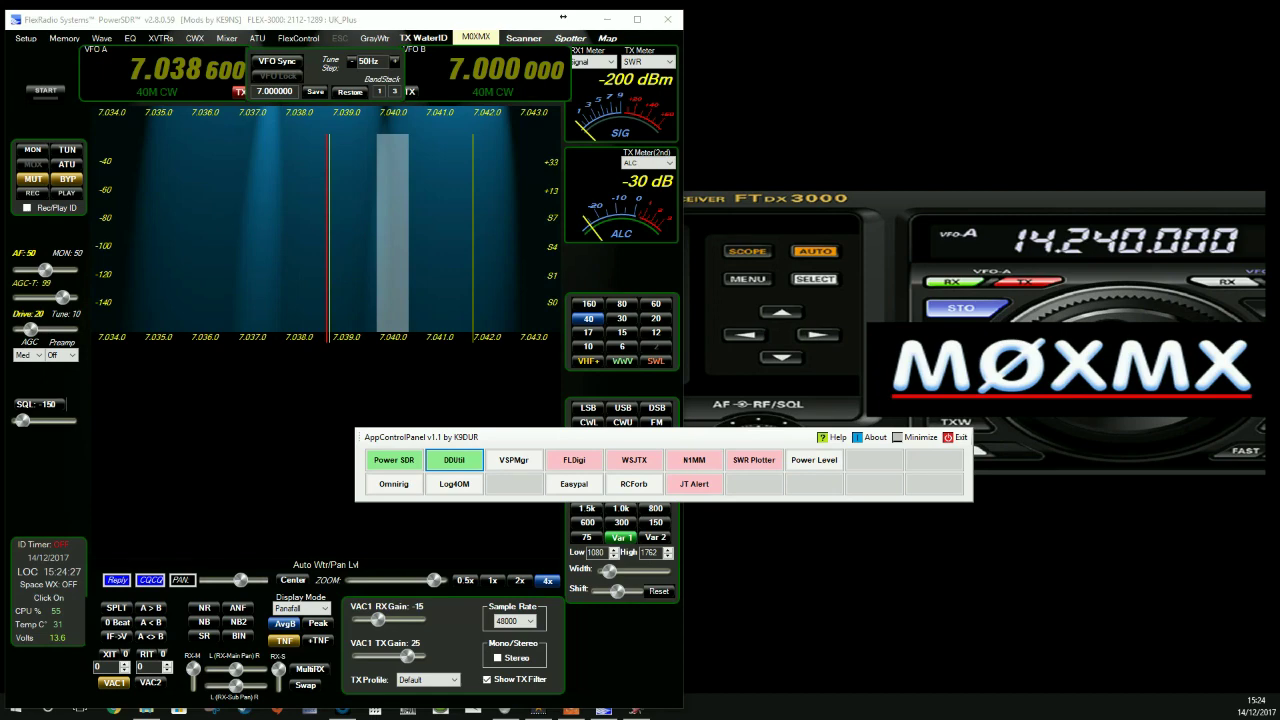
pyautogui.click(843, 46)
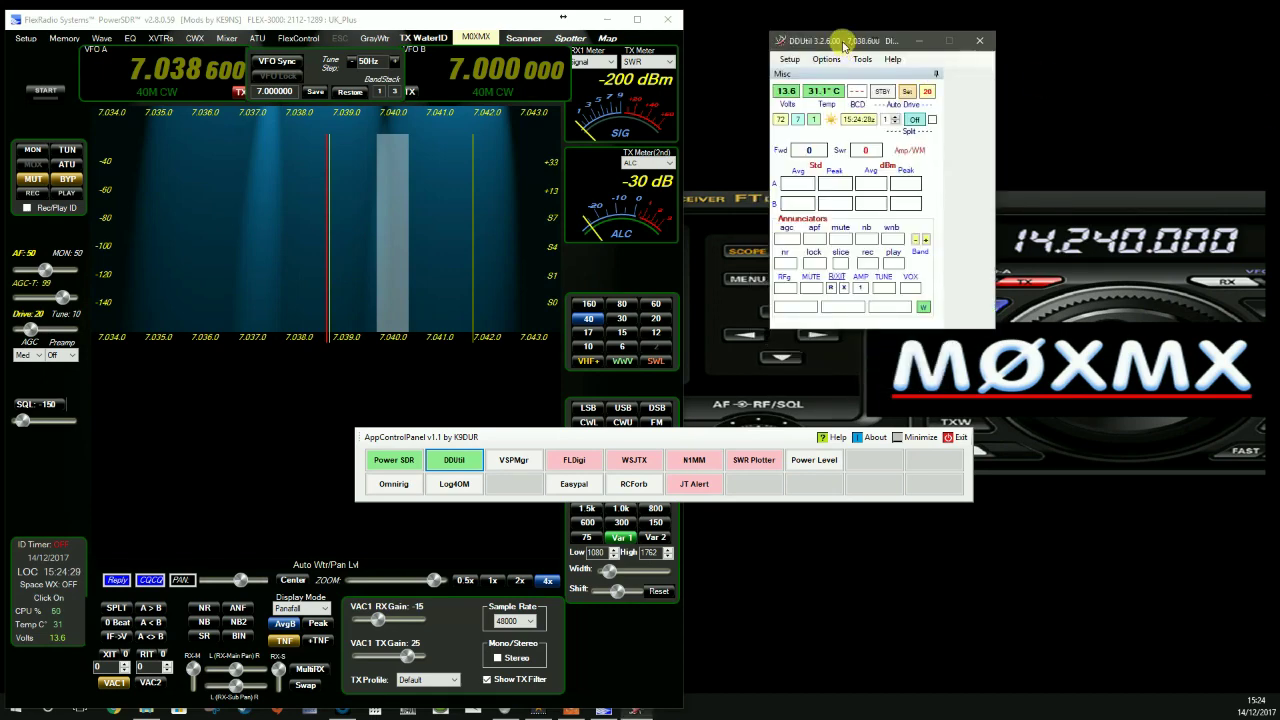
pyautogui.moveTo(843, 46); pyautogui.dragTo(594, 76)
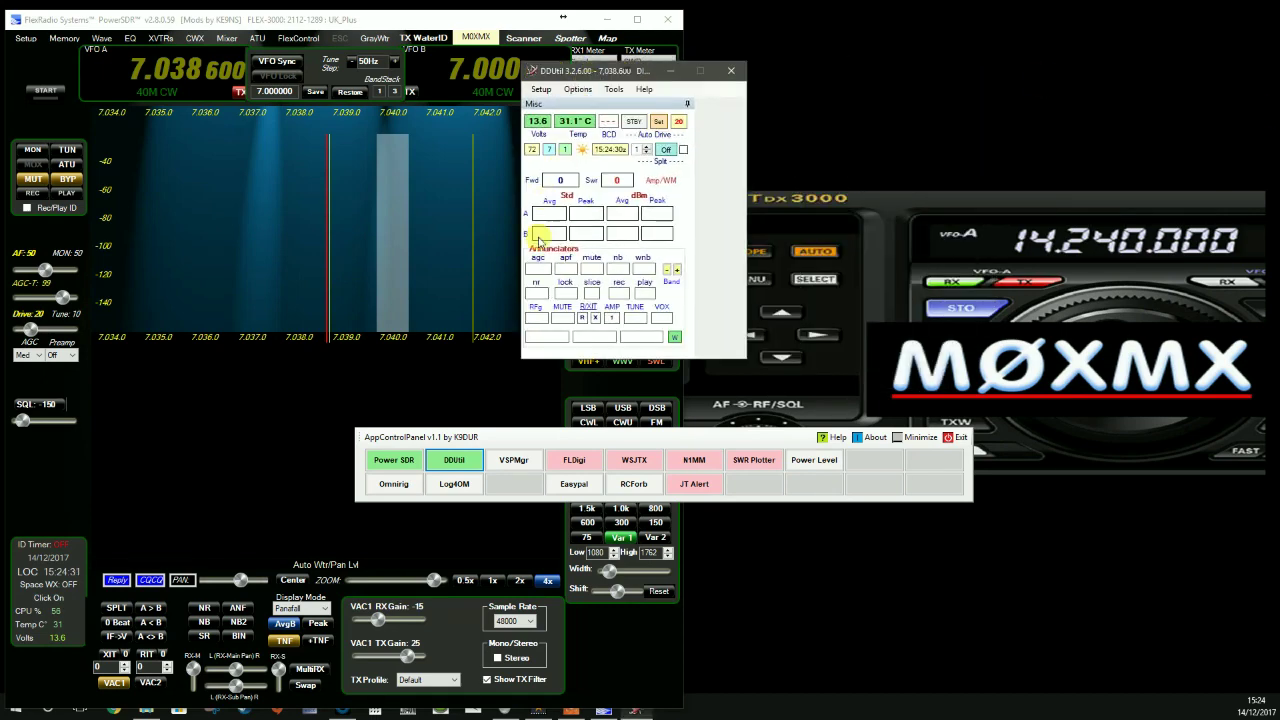
pyautogui.click(527, 466)
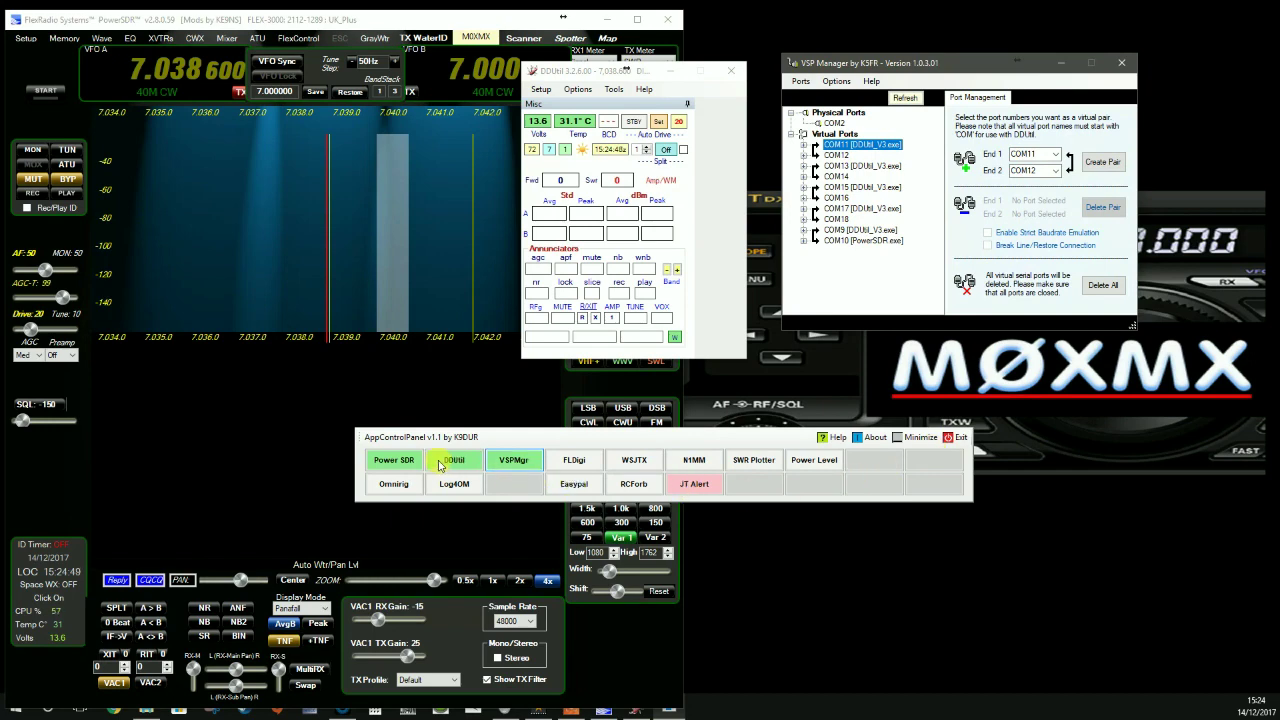
# Review the VSPMgr launcher button's setup, including its Must Already Be Running and Must Not Be Running lists, and close it without changes.
pyautogui.rightClick(507, 462)
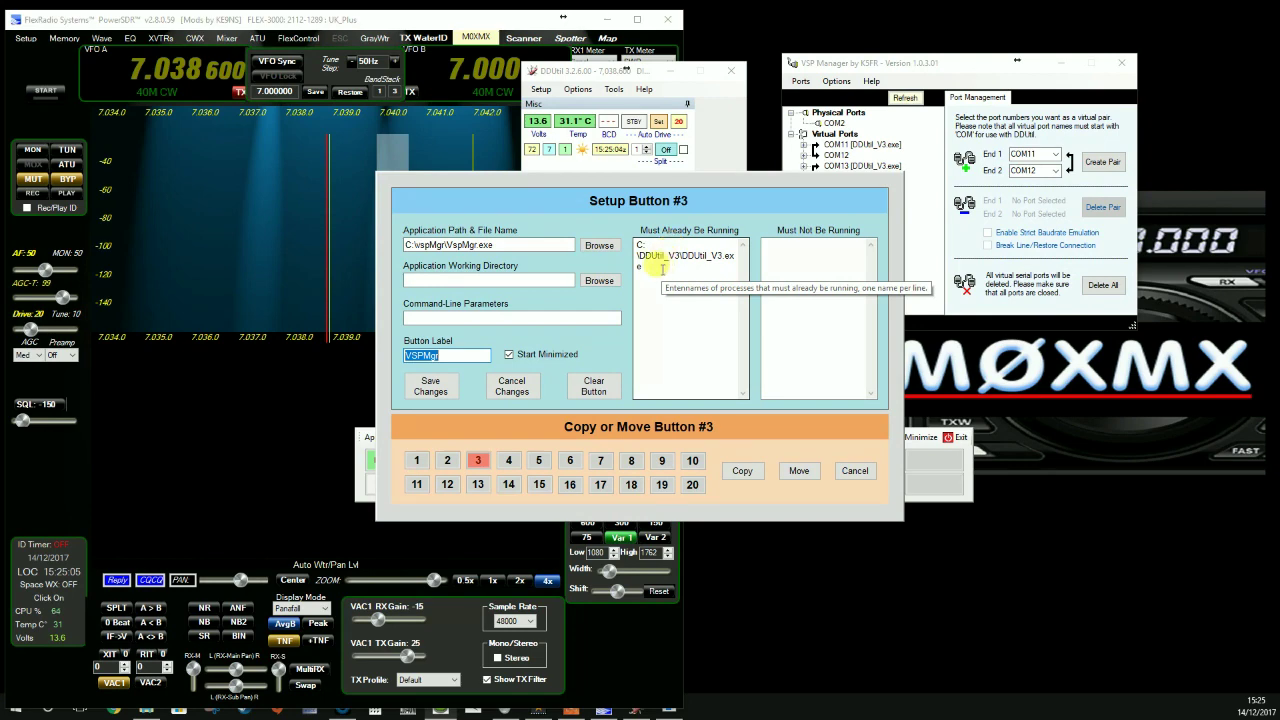
pyautogui.moveTo(638, 244); pyautogui.dragTo(646, 268)
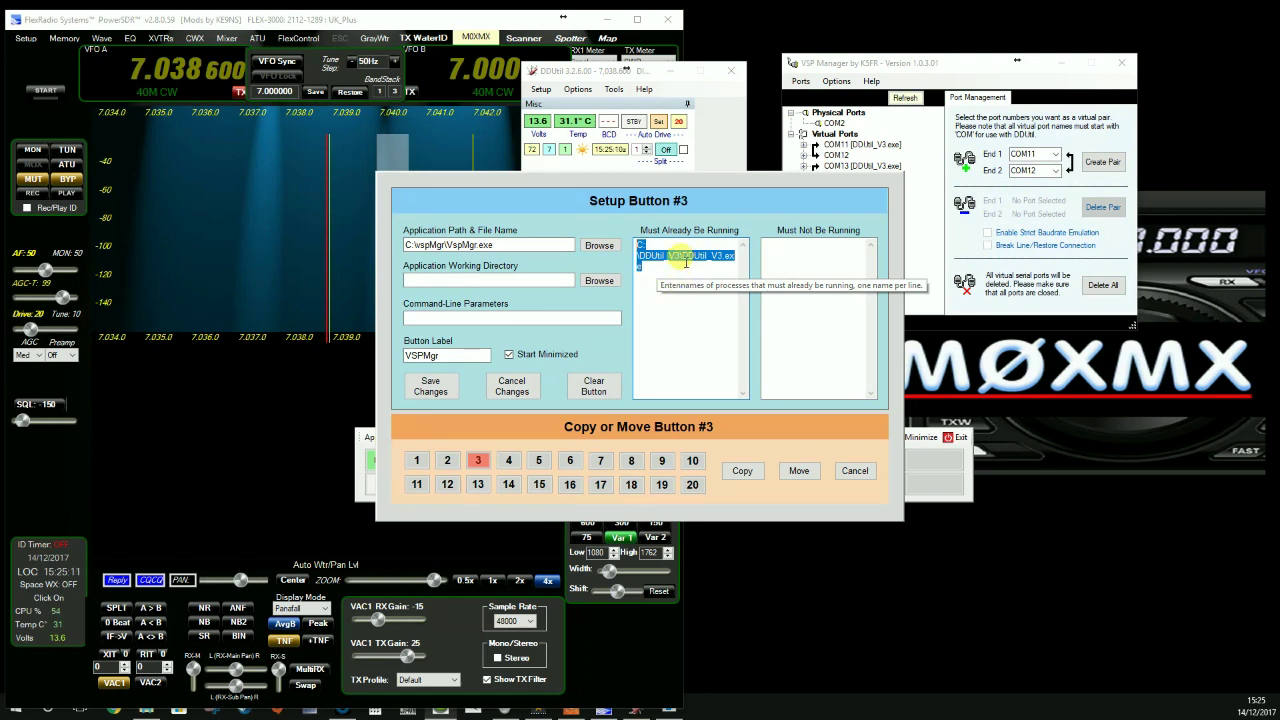
pyautogui.click(797, 256)
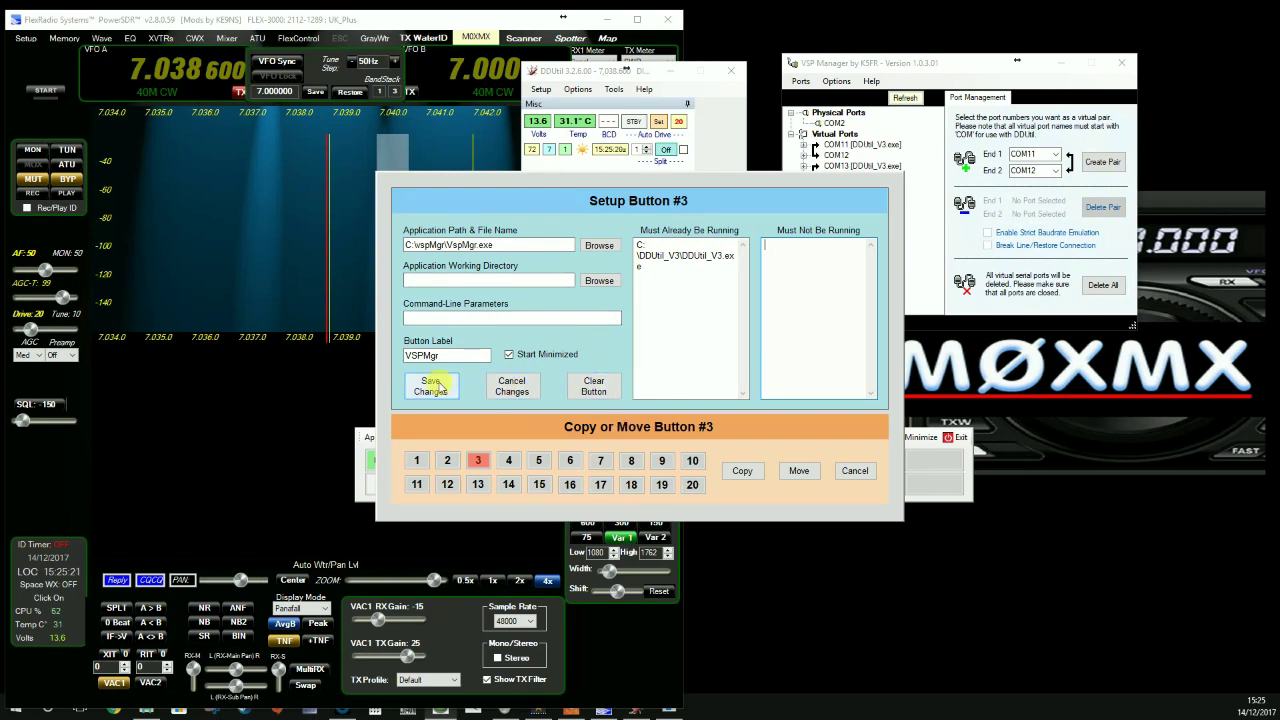
pyautogui.click(855, 472)
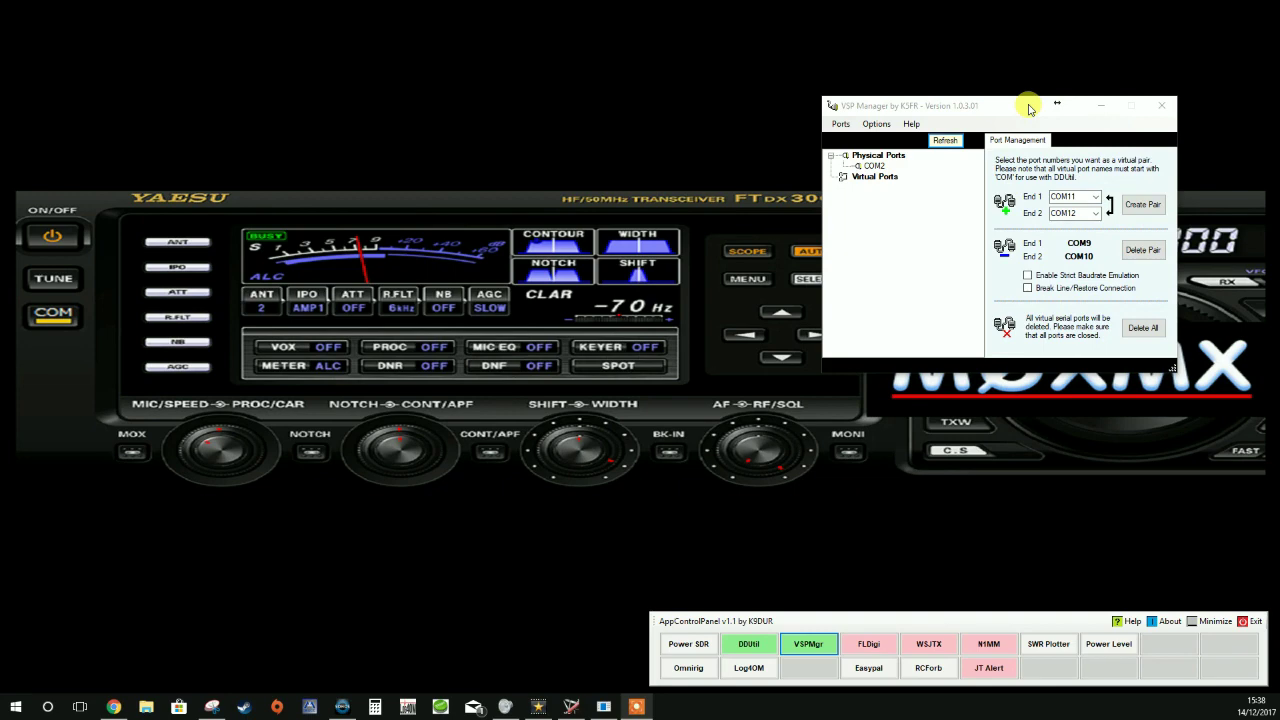
# Create a virtual port pair in VSP Manager with COM8 as End 1 and COM9 as End 2, and refresh the port list.
pyautogui.click(1095, 202)
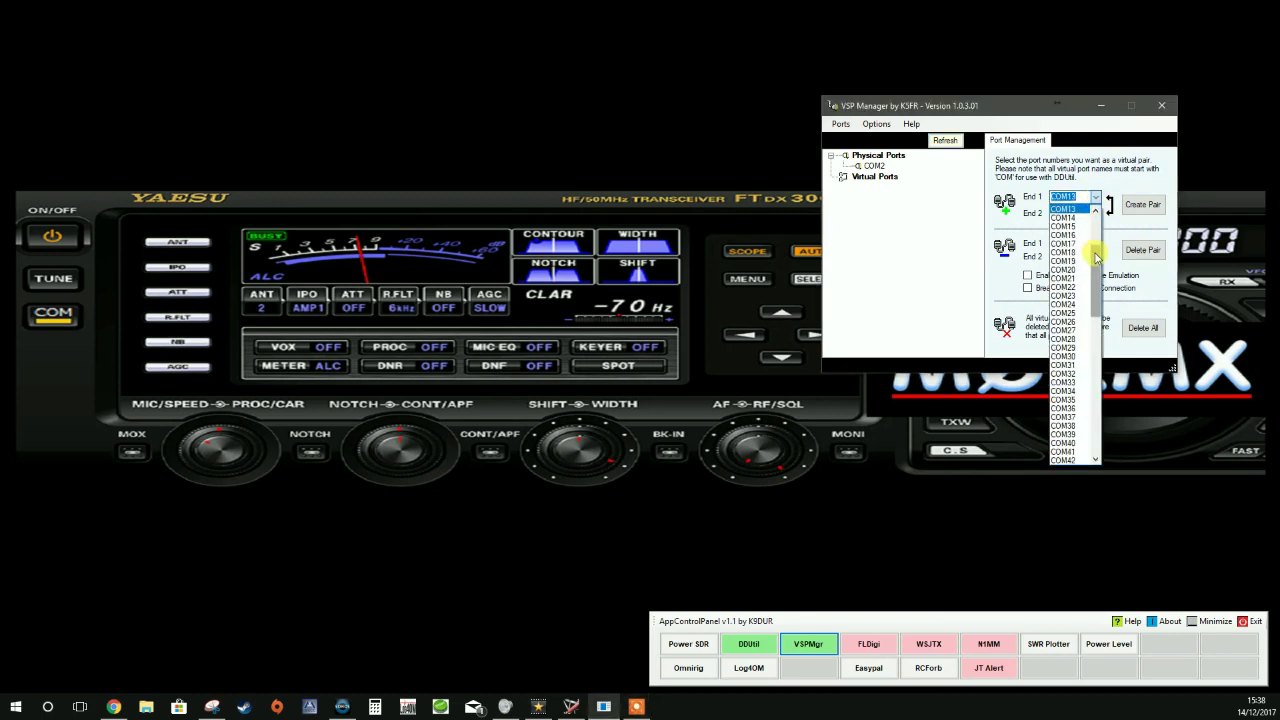
pyautogui.moveTo(1097, 252); pyautogui.dragTo(1097, 232)
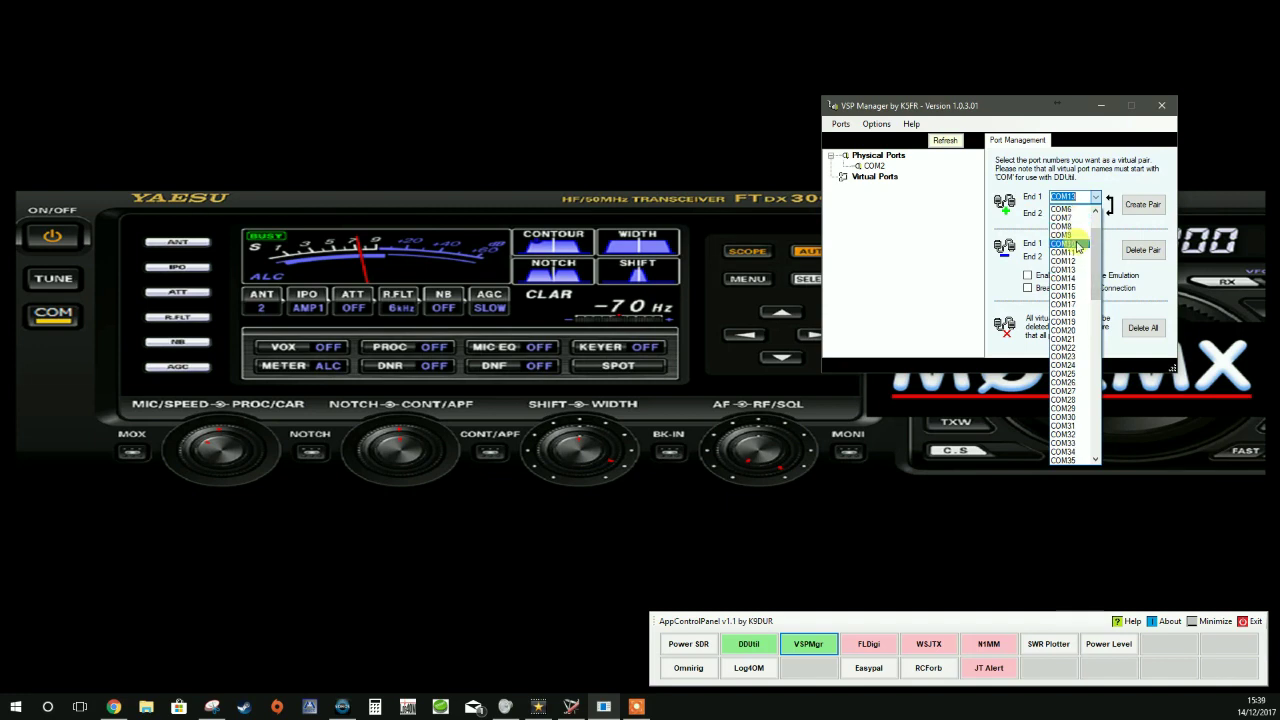
pyautogui.click(1068, 226)
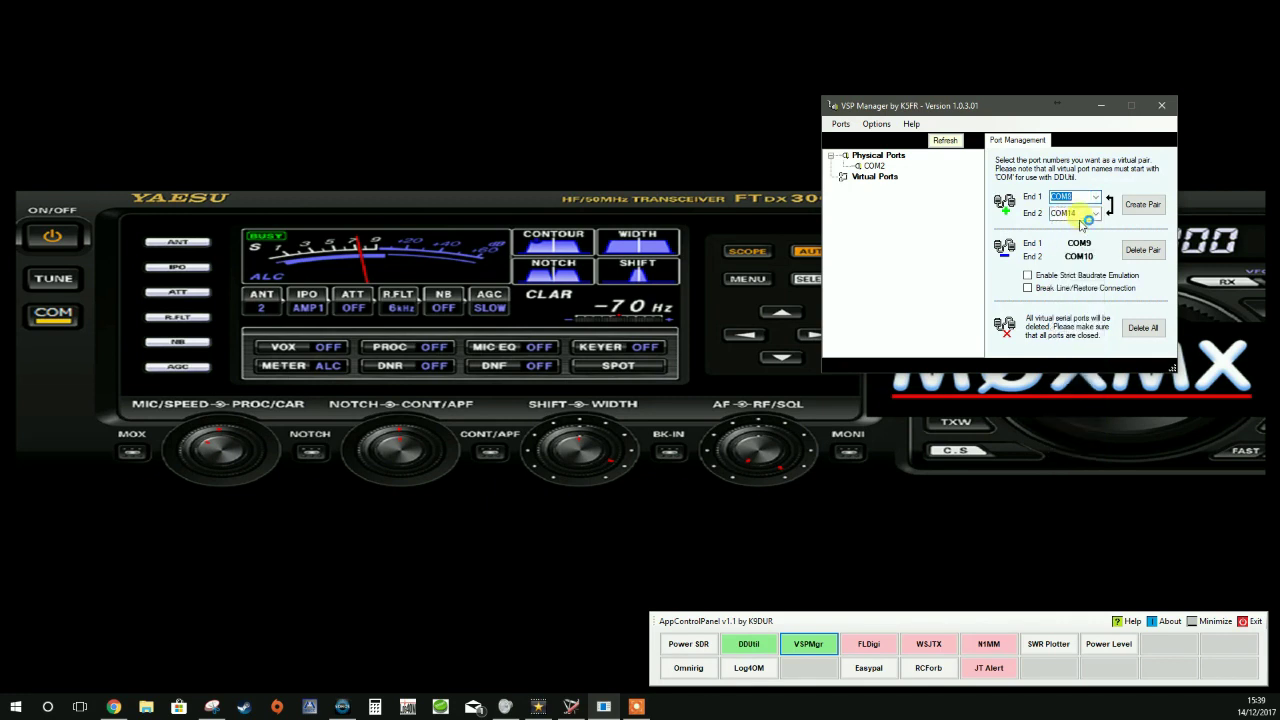
pyautogui.click(1096, 214)
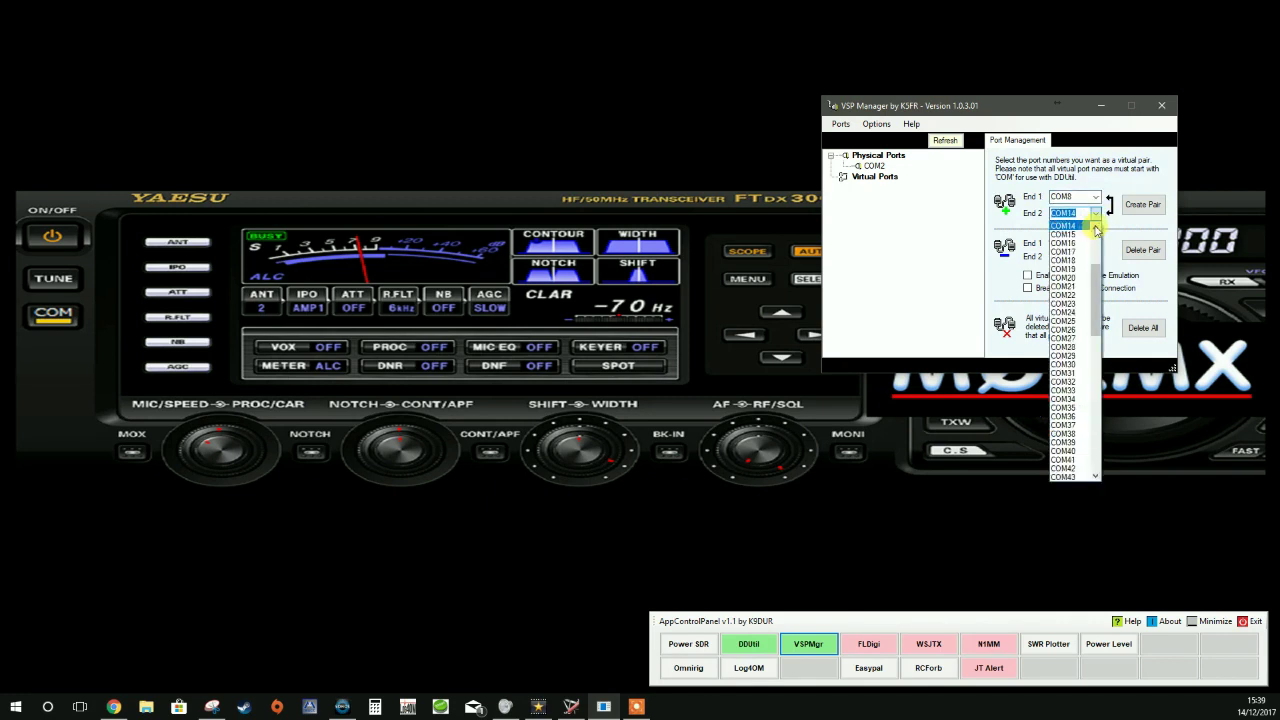
pyautogui.scroll(2, 1096, 228)
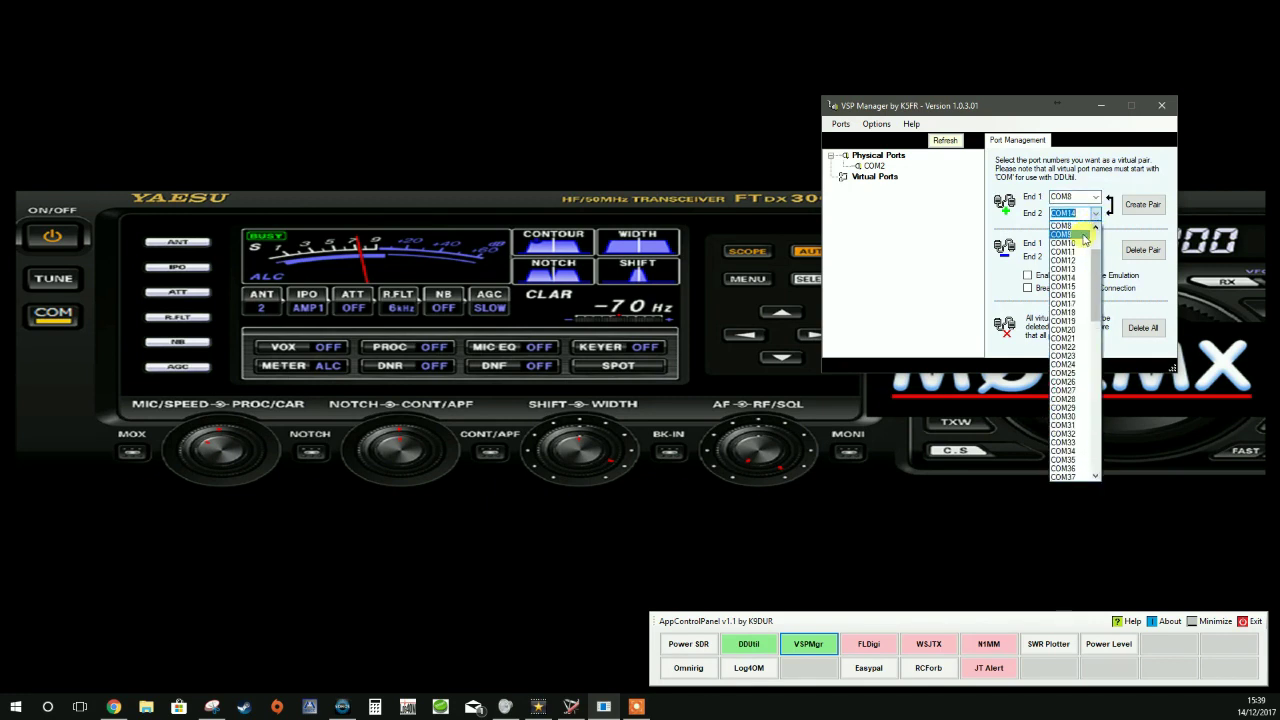
pyautogui.click(1078, 236)
pyautogui.click(1132, 205)
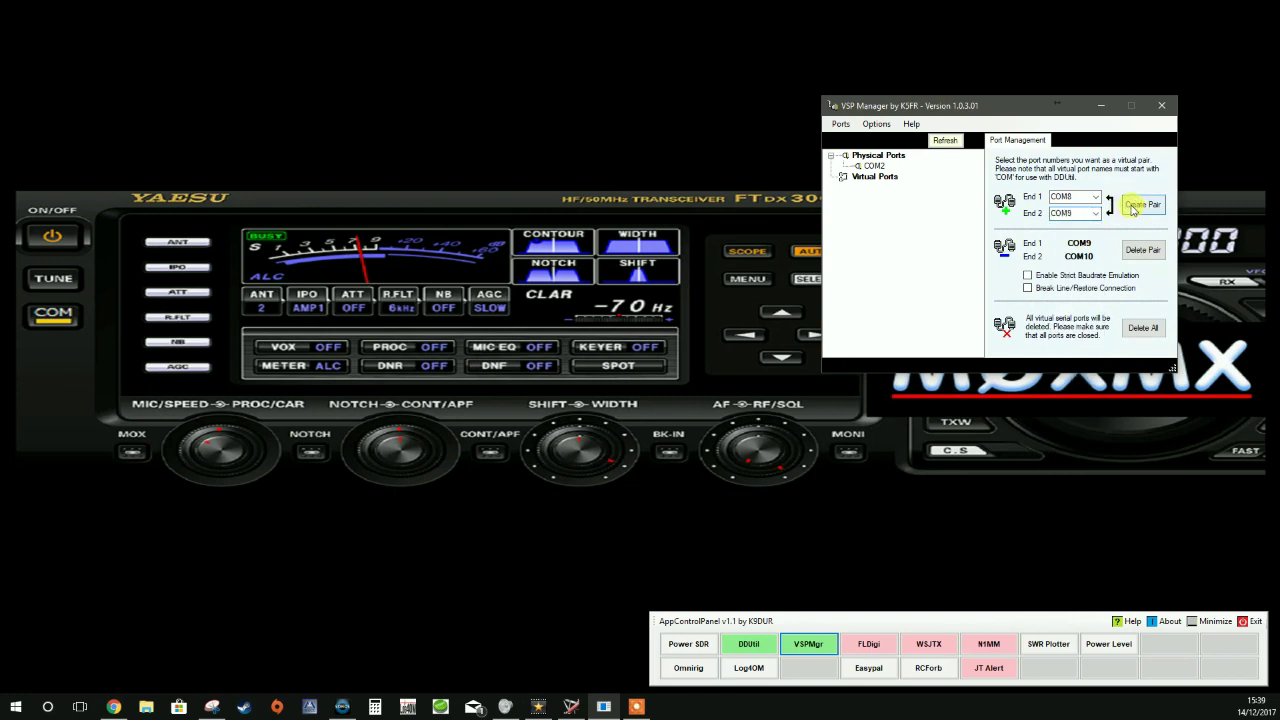
pyautogui.click(676, 391)
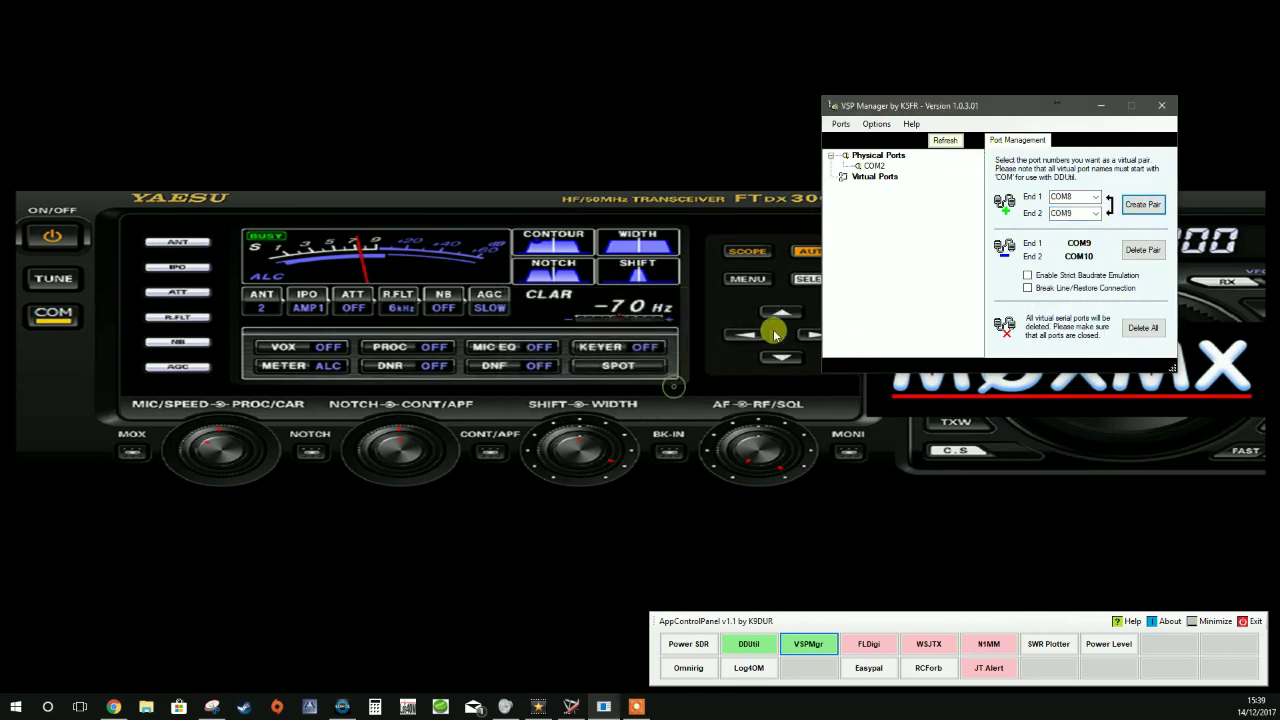
pyautogui.click(947, 140)
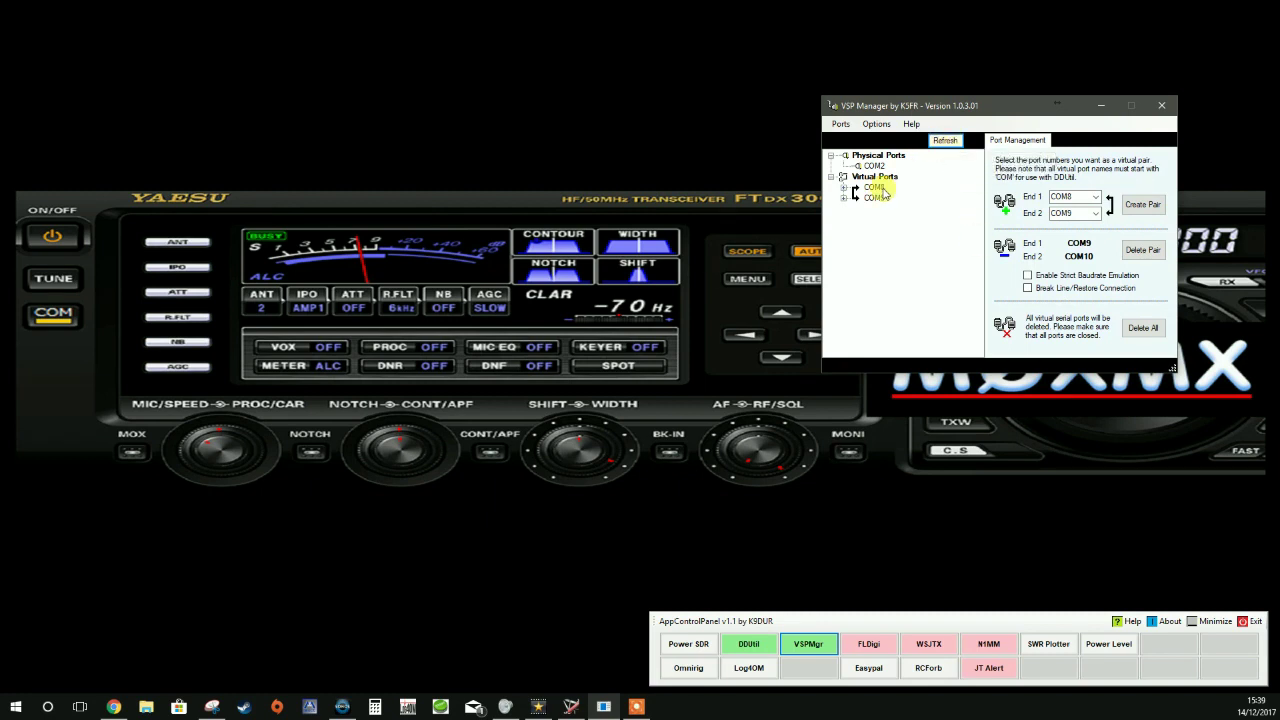
# Create a virtual port pair from COM10 and COM11 and refresh the port list.
pyautogui.click(1094, 201)
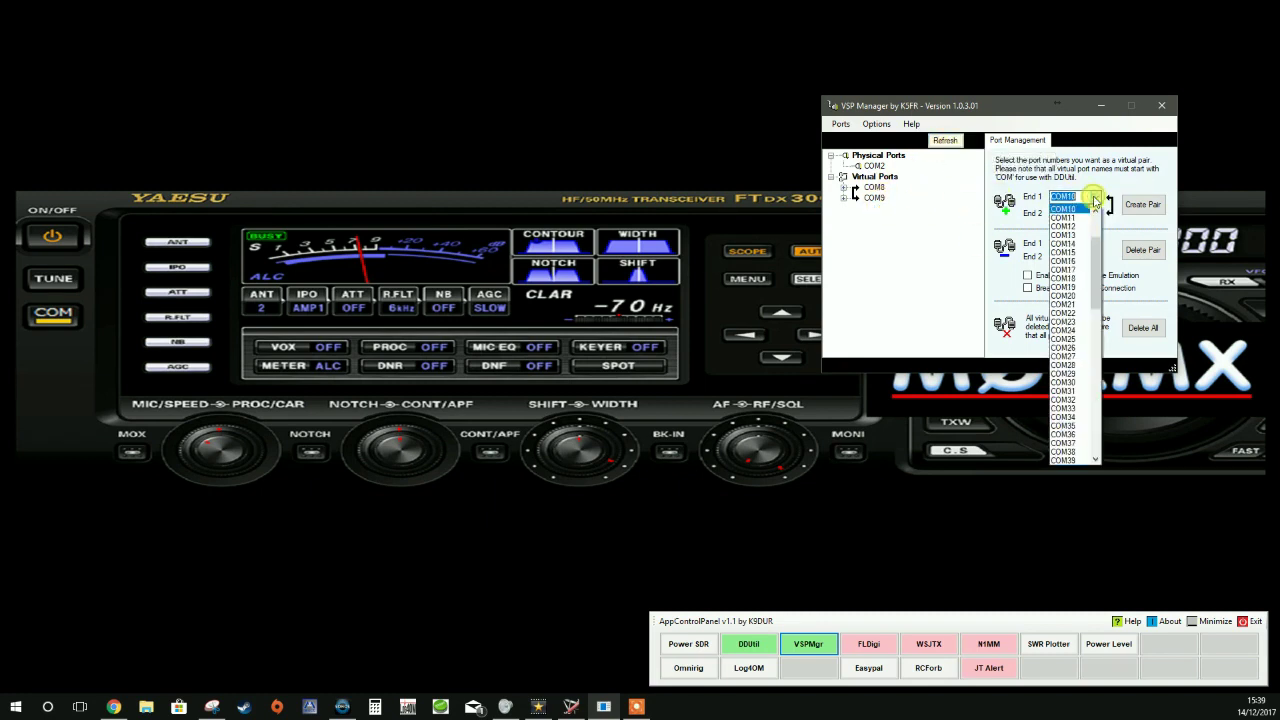
pyautogui.click(1066, 210)
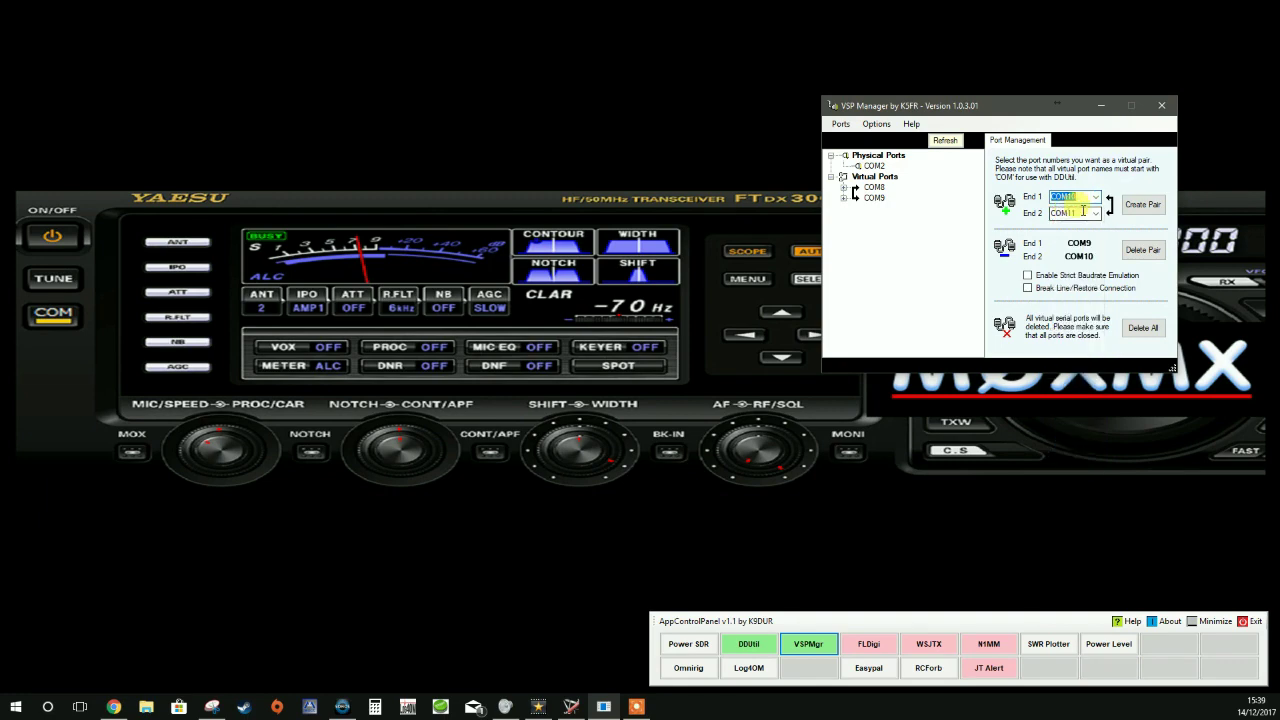
pyautogui.click(1143, 204)
pyautogui.click(700, 391)
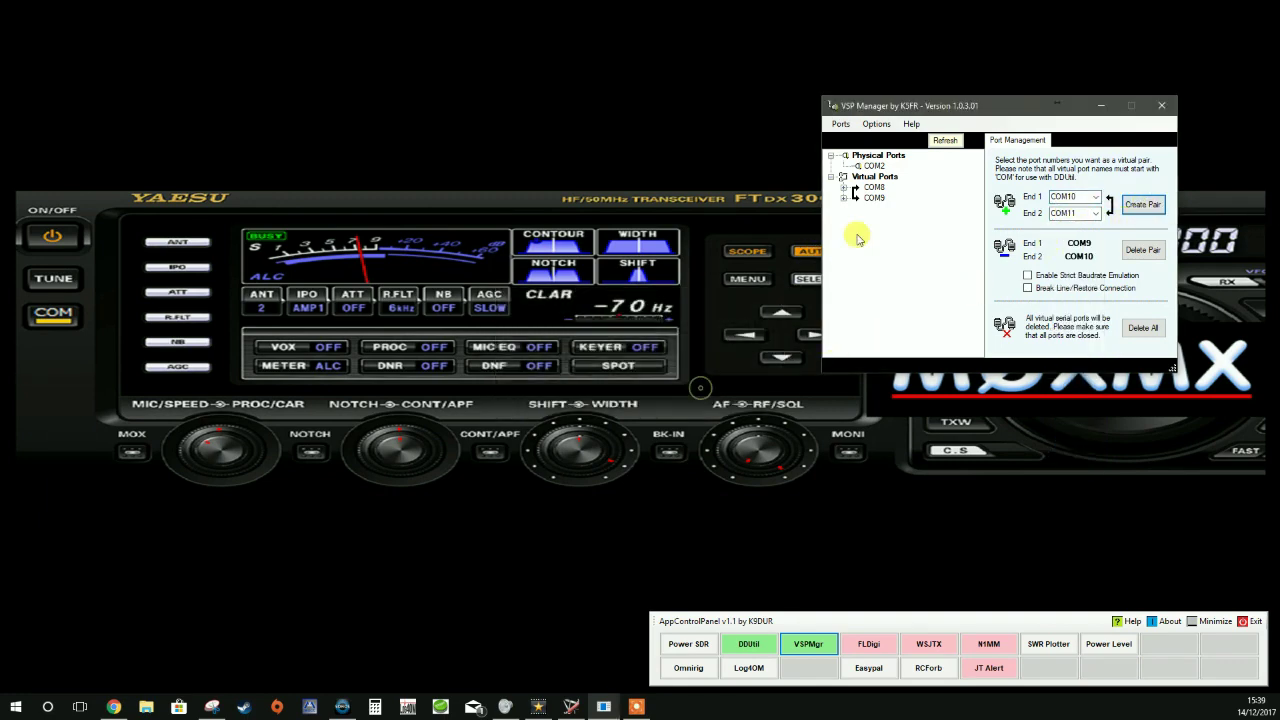
pyautogui.click(945, 142)
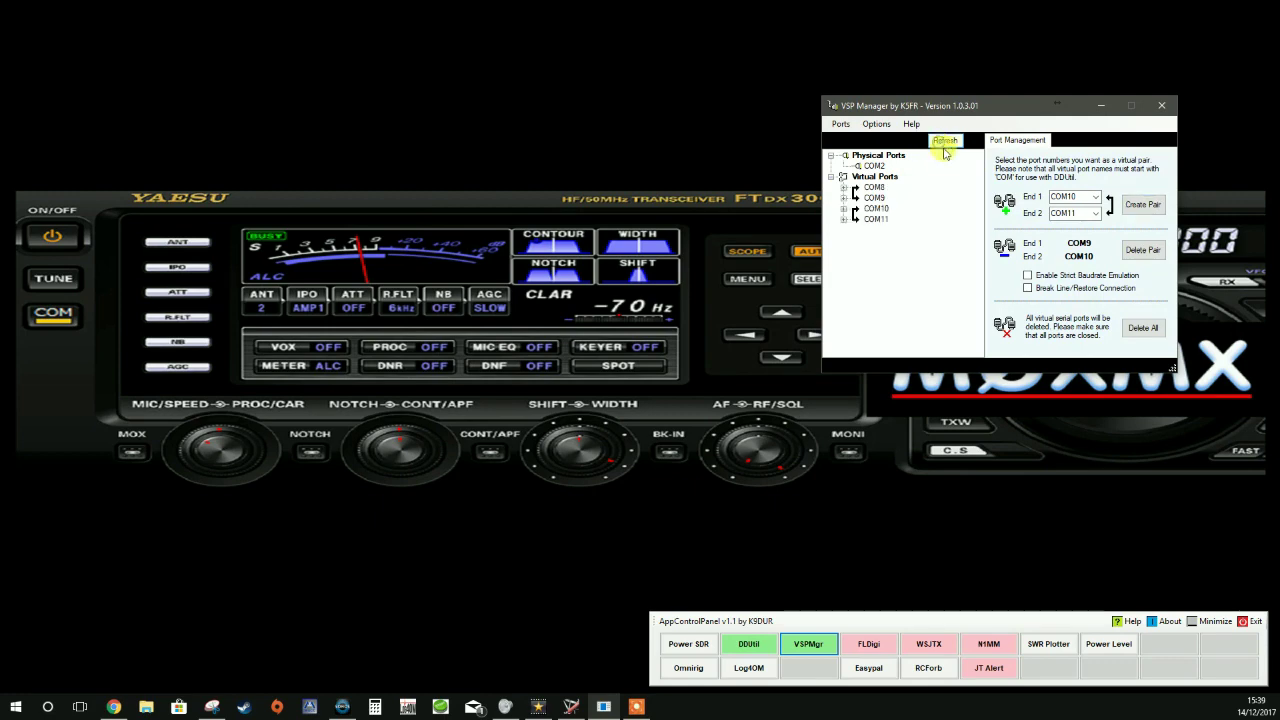
# Create a virtual port pair from COM12 and COM13, continuing past the exception message.
pyautogui.click(1070, 197)
pyautogui.click(1080, 208)
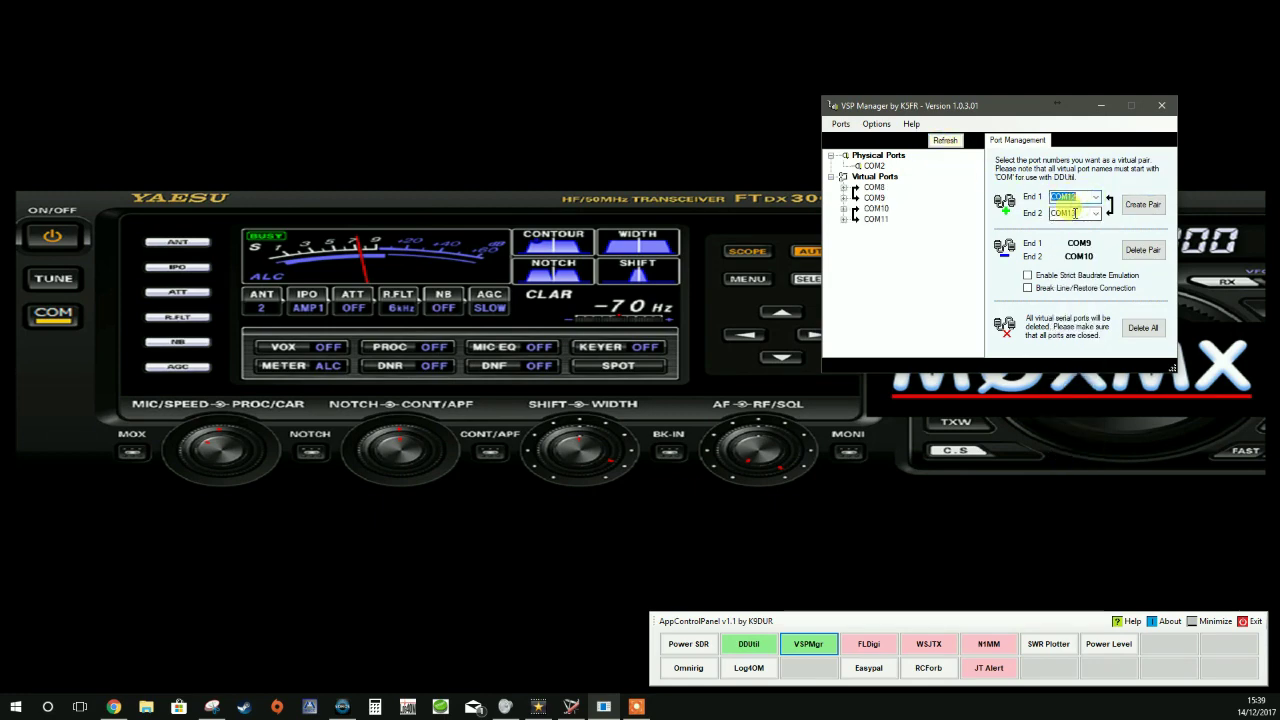
pyautogui.click(1143, 204)
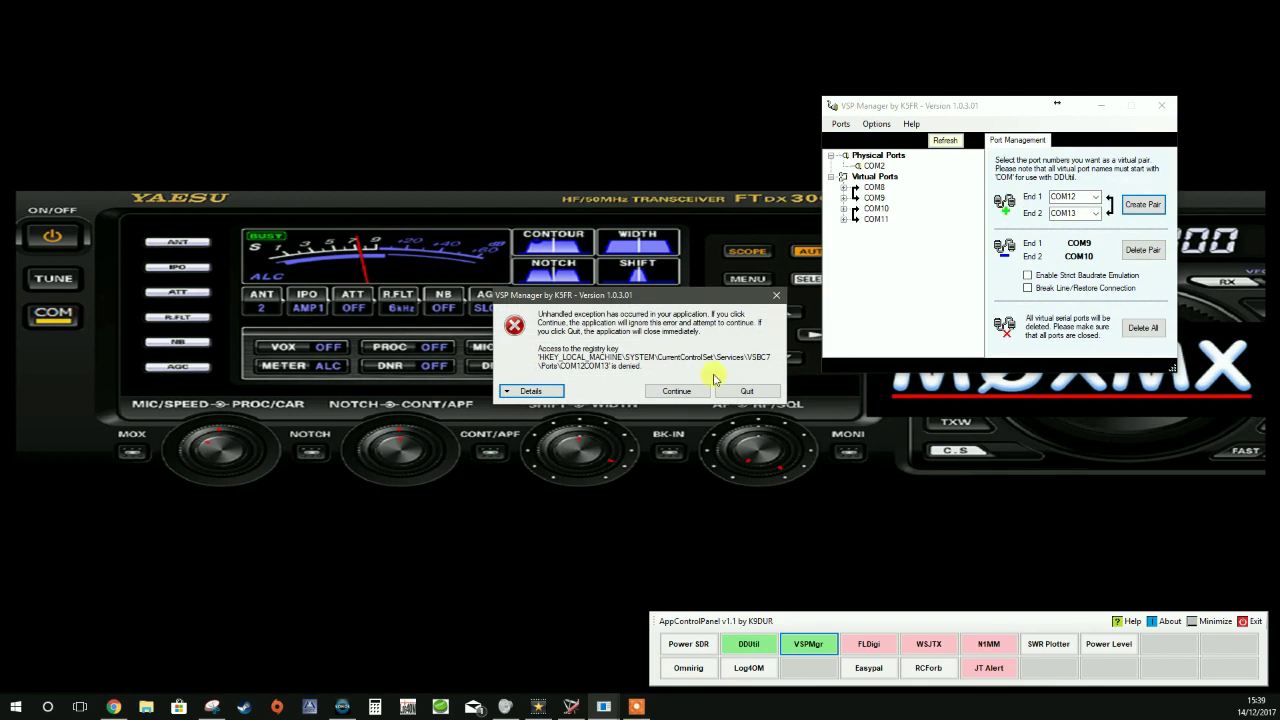
pyautogui.click(690, 390)
# Create a virtual port pair from COM14 and COM15, continuing past the exception message.
pyautogui.click(1081, 200)
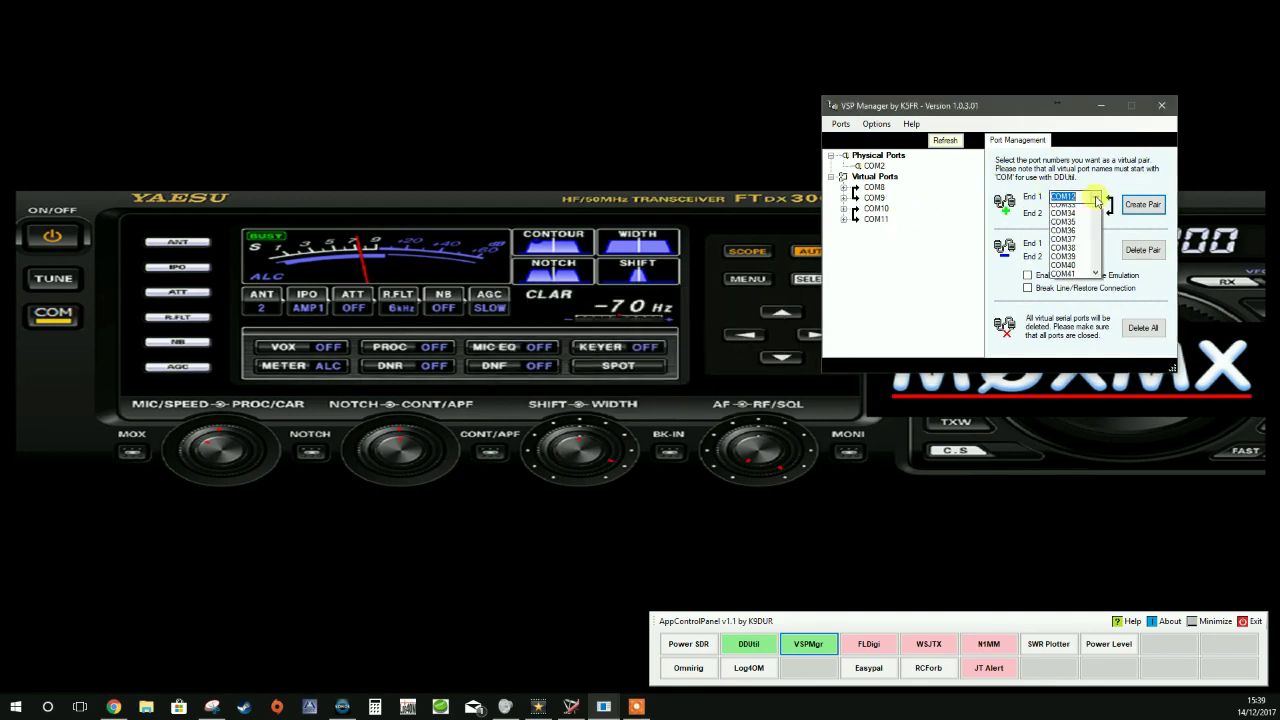
pyautogui.click(1078, 209)
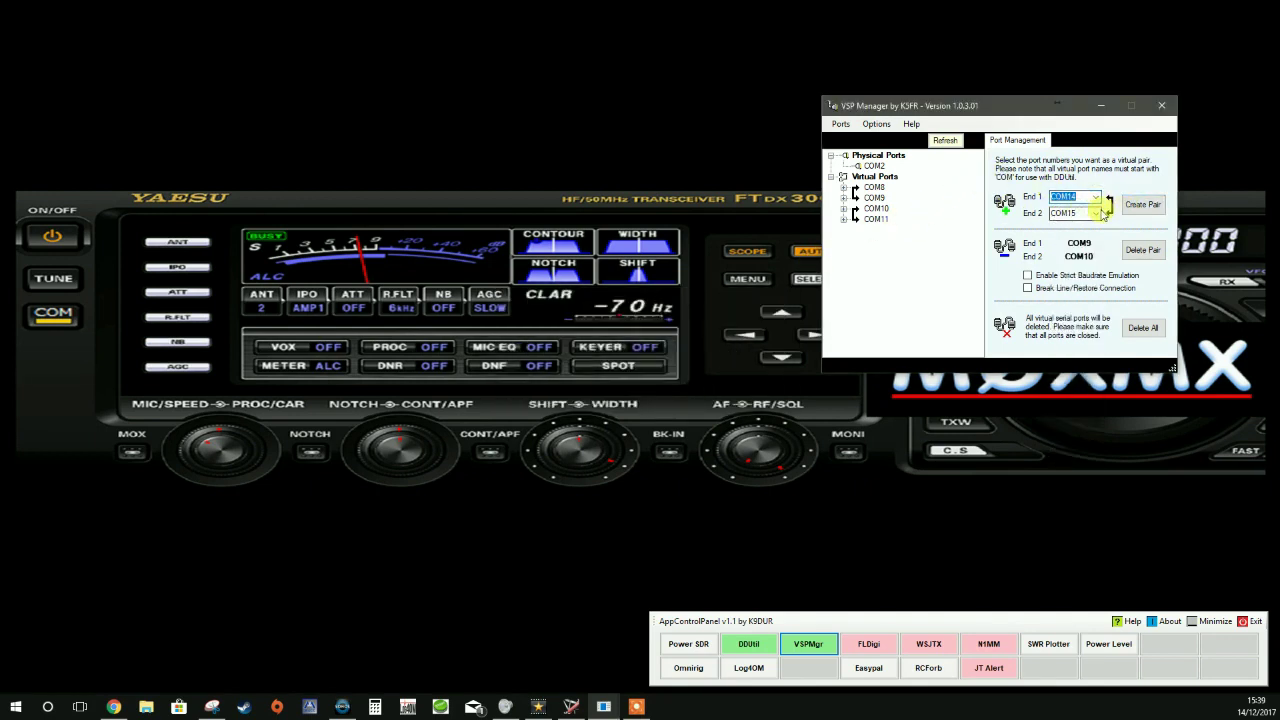
pyautogui.click(1143, 204)
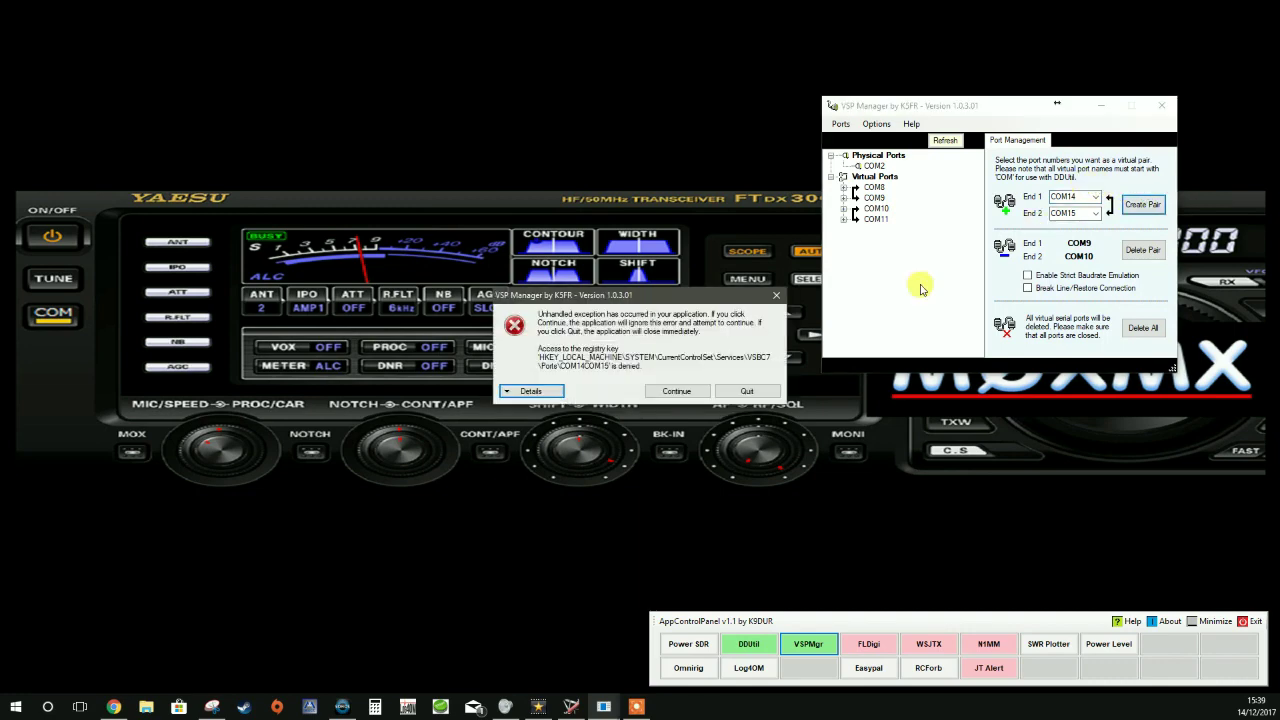
pyautogui.click(678, 391)
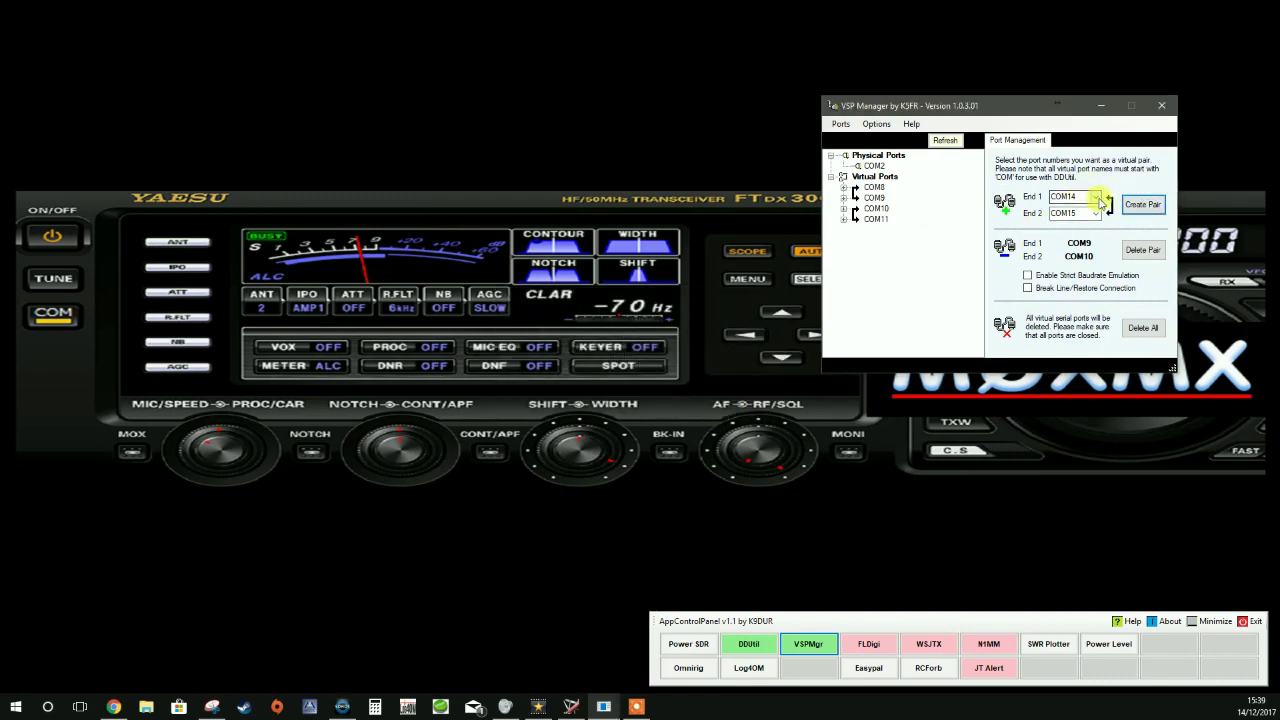
# Create a virtual port pair from COM16 and COM17 and refresh the port list.
pyautogui.click(1062, 197)
pyautogui.click(1066, 206)
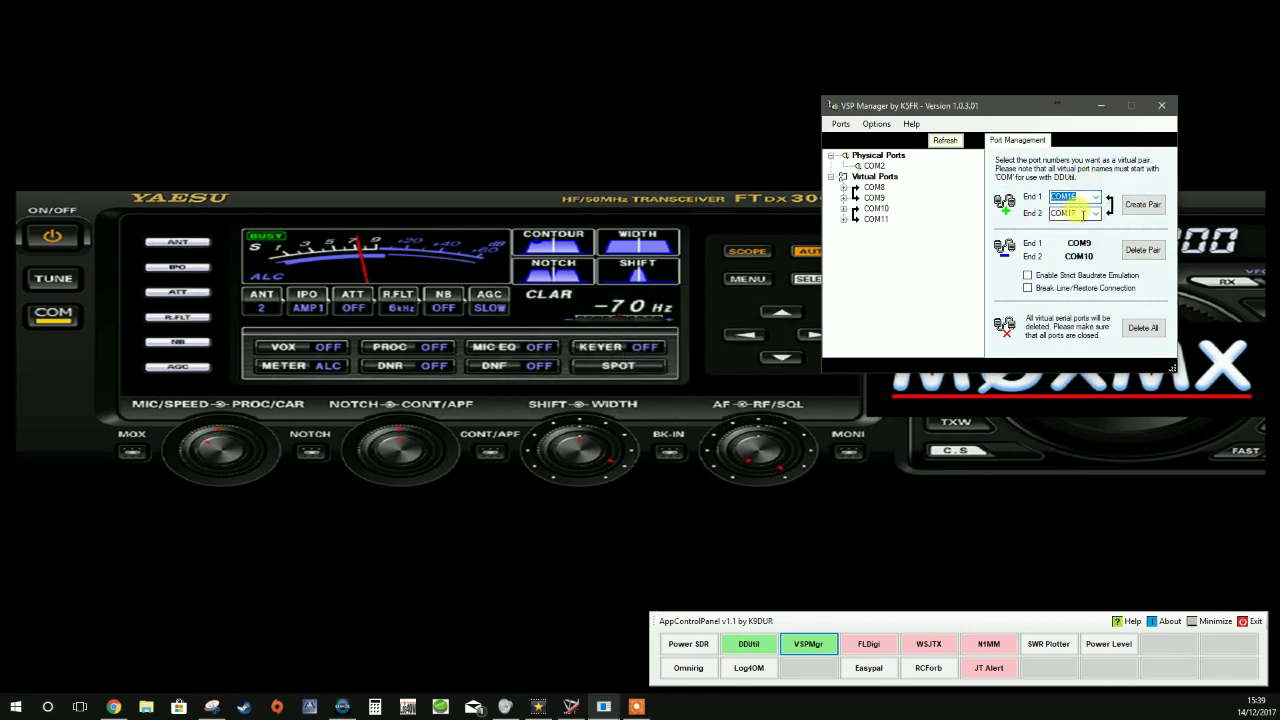
pyautogui.click(1143, 204)
pyautogui.click(676, 391)
pyautogui.click(945, 140)
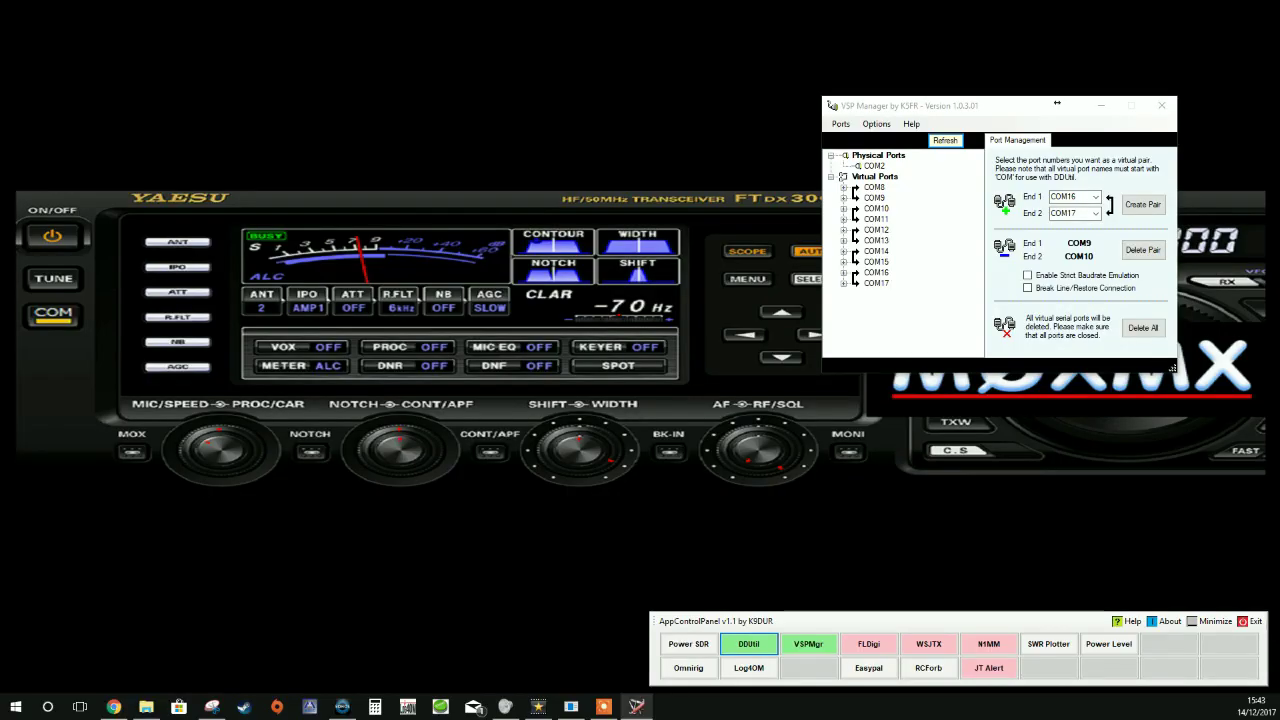
# Open DDUtil's setup form and set the port of the Legacy radio selection to COM10.
pyautogui.moveTo(1100, 66); pyautogui.dragTo(483, 118)
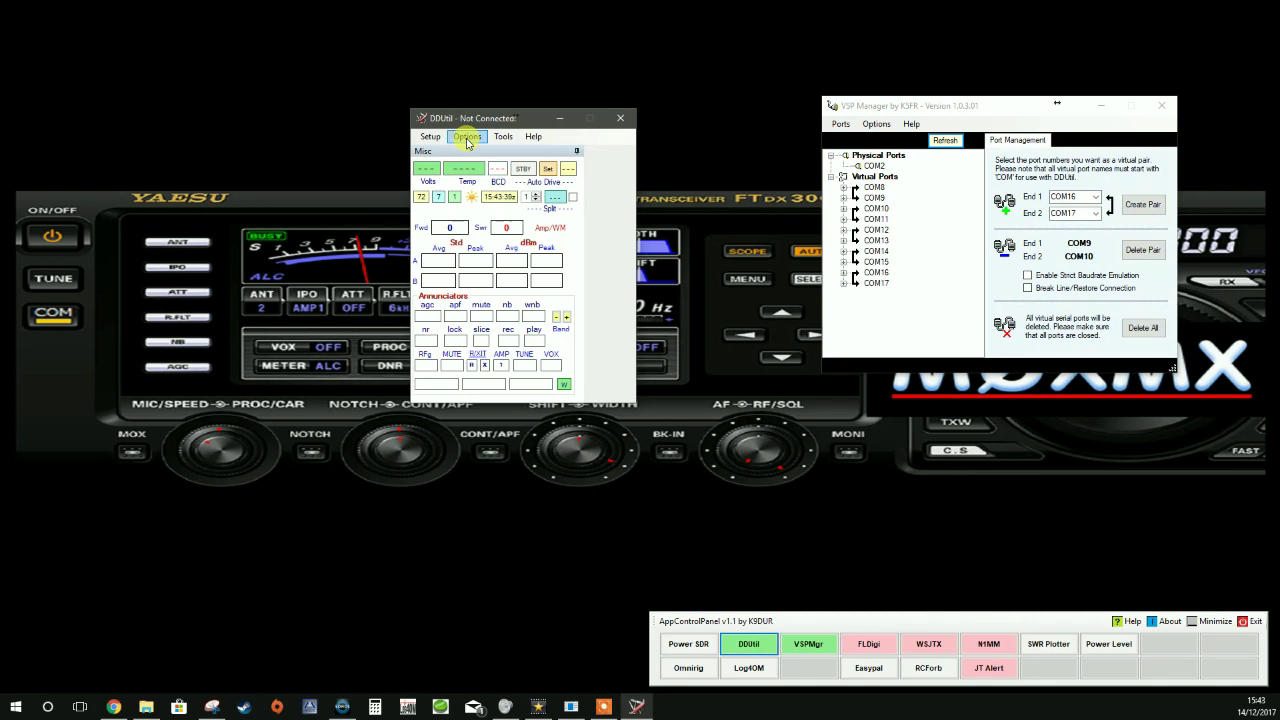
pyautogui.click(431, 139)
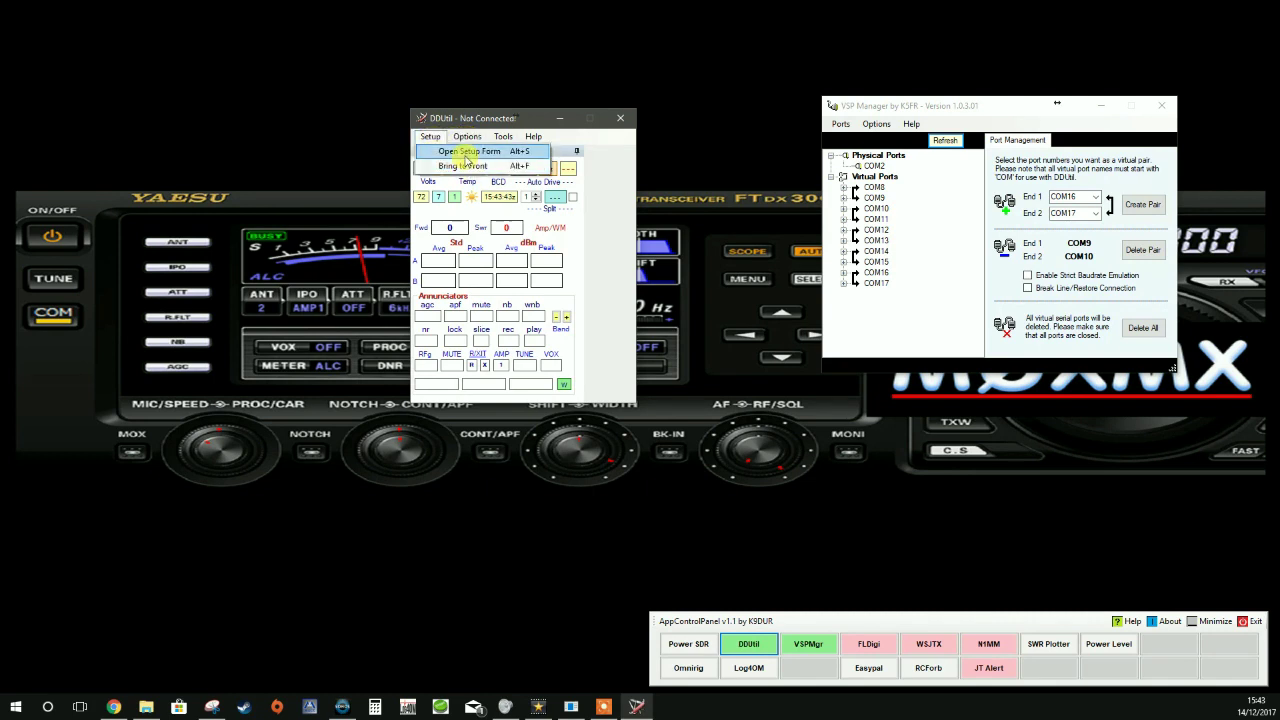
pyautogui.click(462, 166)
pyautogui.moveTo(383, 295); pyautogui.dragTo(200, 378)
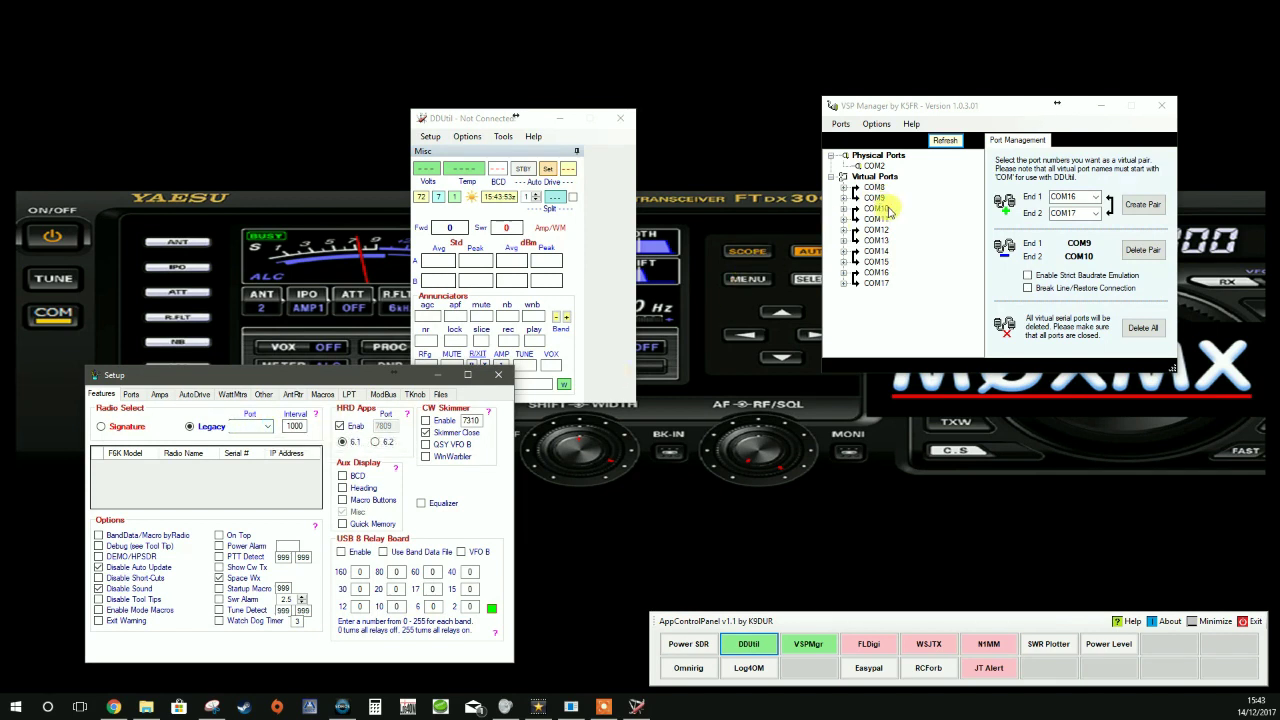
pyautogui.click(266, 426)
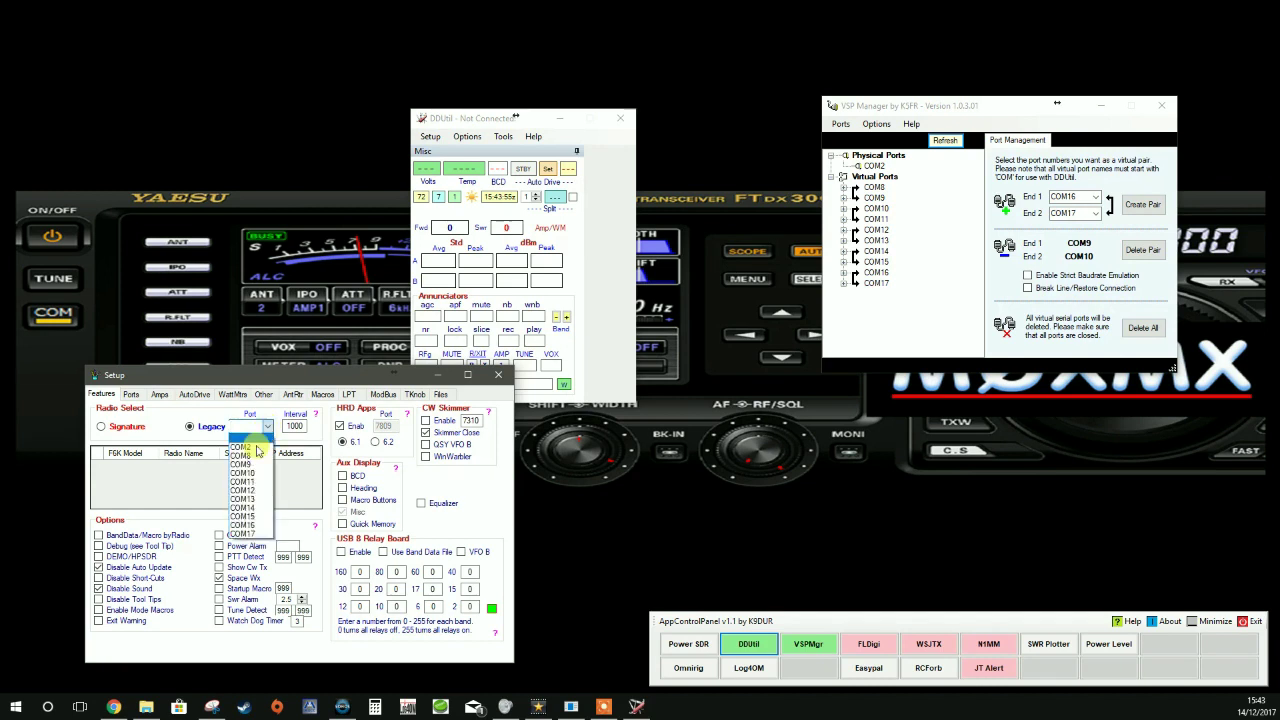
pyautogui.click(243, 473)
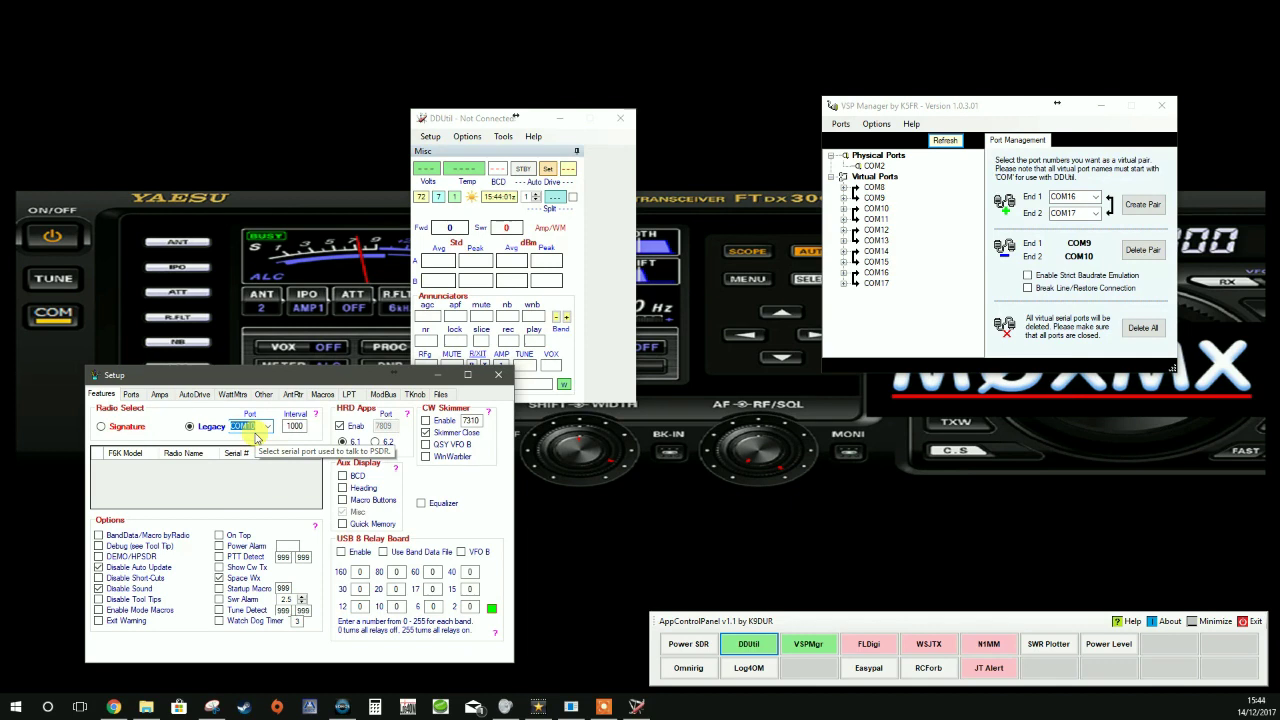
# Open DDUtil's port settings and refresh the VSP Manager port list to check which virtual ports are in use.
pyautogui.click(345, 442)
pyautogui.click(132, 396)
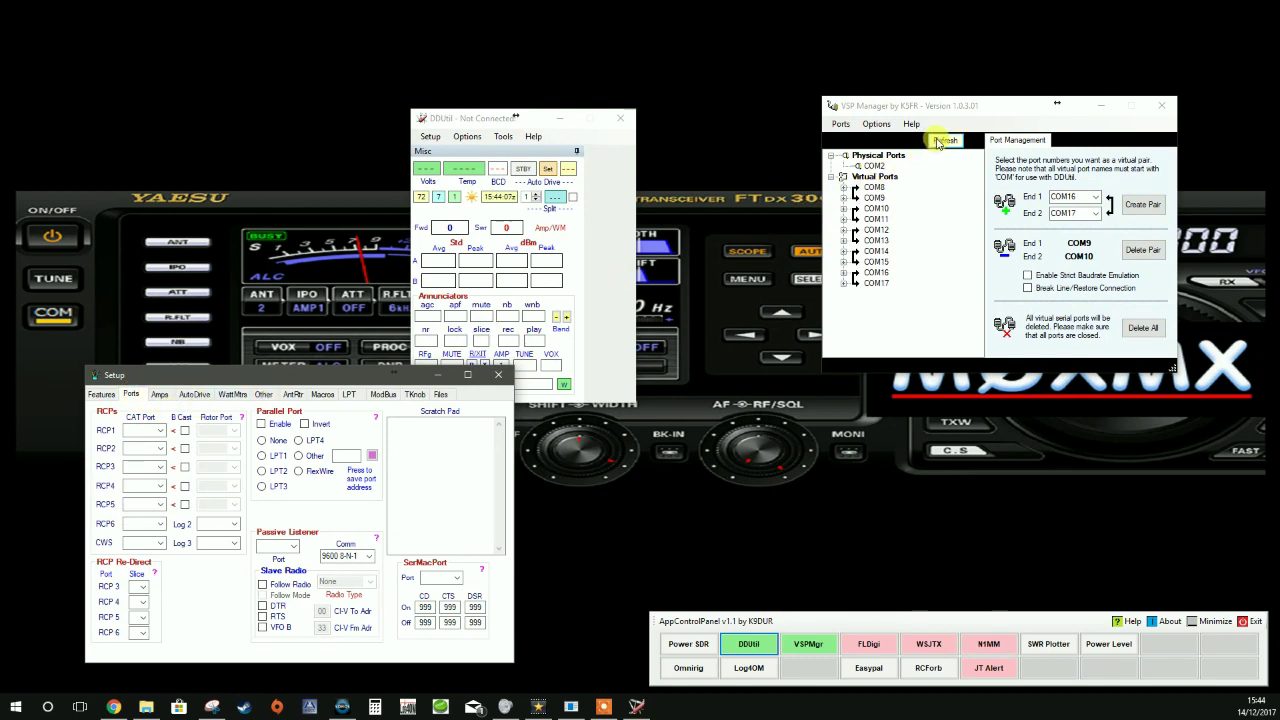
pyautogui.click(943, 140)
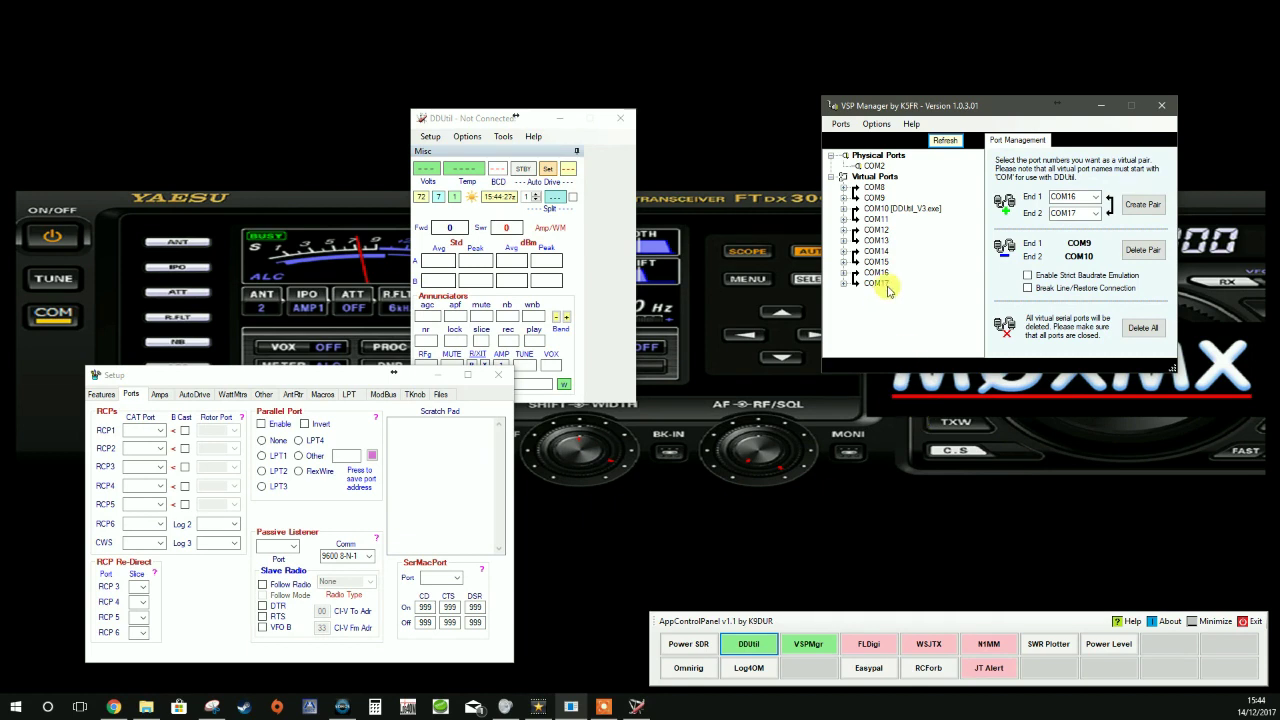
pyautogui.click(670, 460)
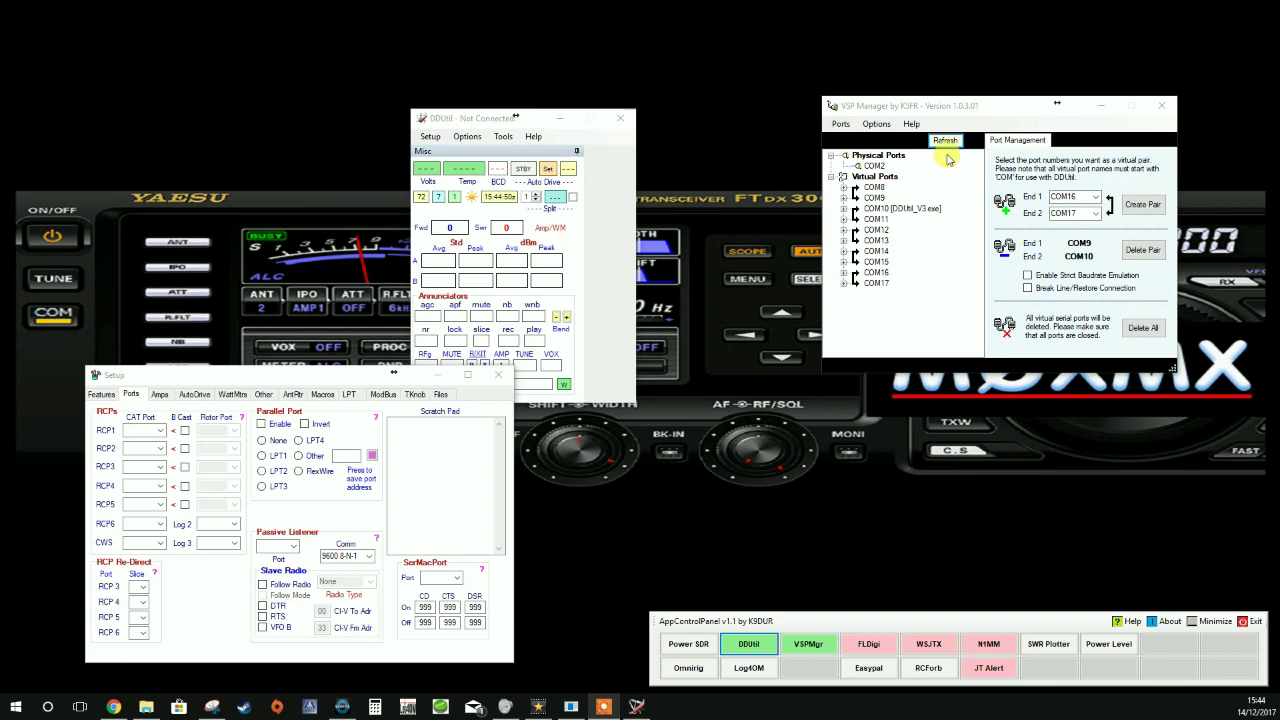
# Set the CAT ports in DDUtil to COM8 for RCP1, COM12 for RCP2, COM14 for RCP3 and COM16 for RCP4.
pyautogui.click(160, 432)
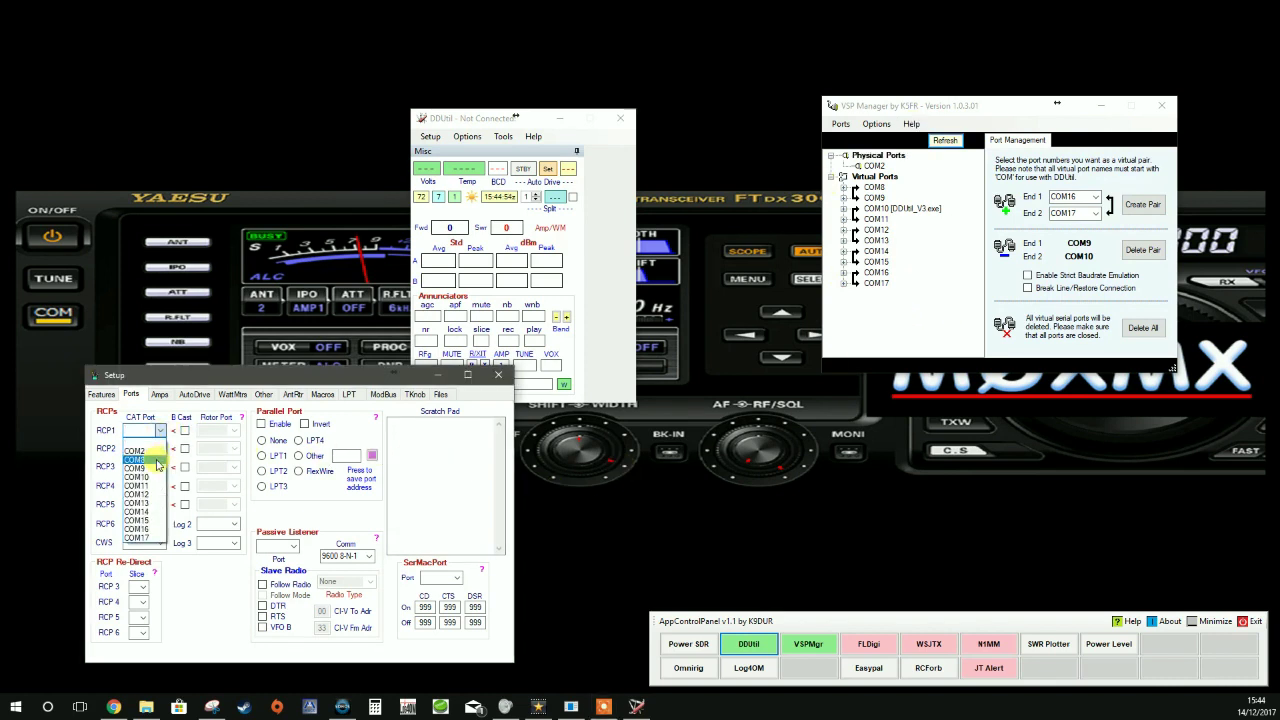
pyautogui.click(147, 460)
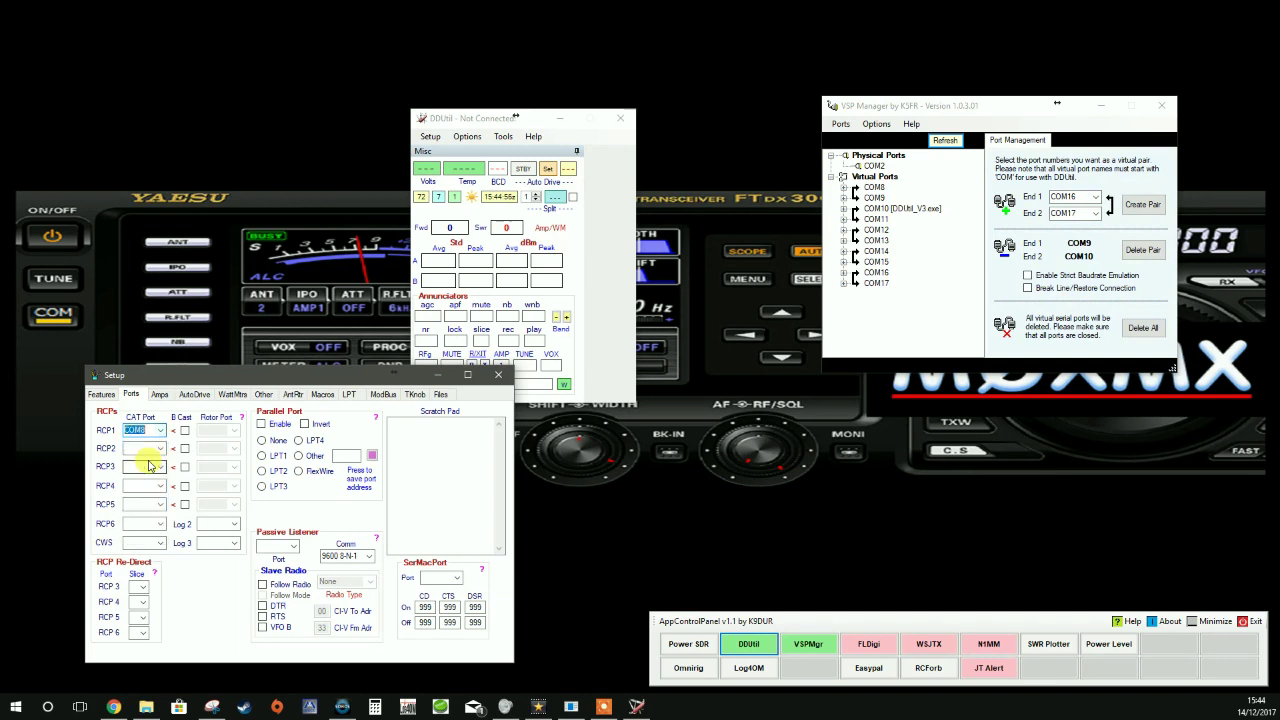
pyautogui.click(160, 449)
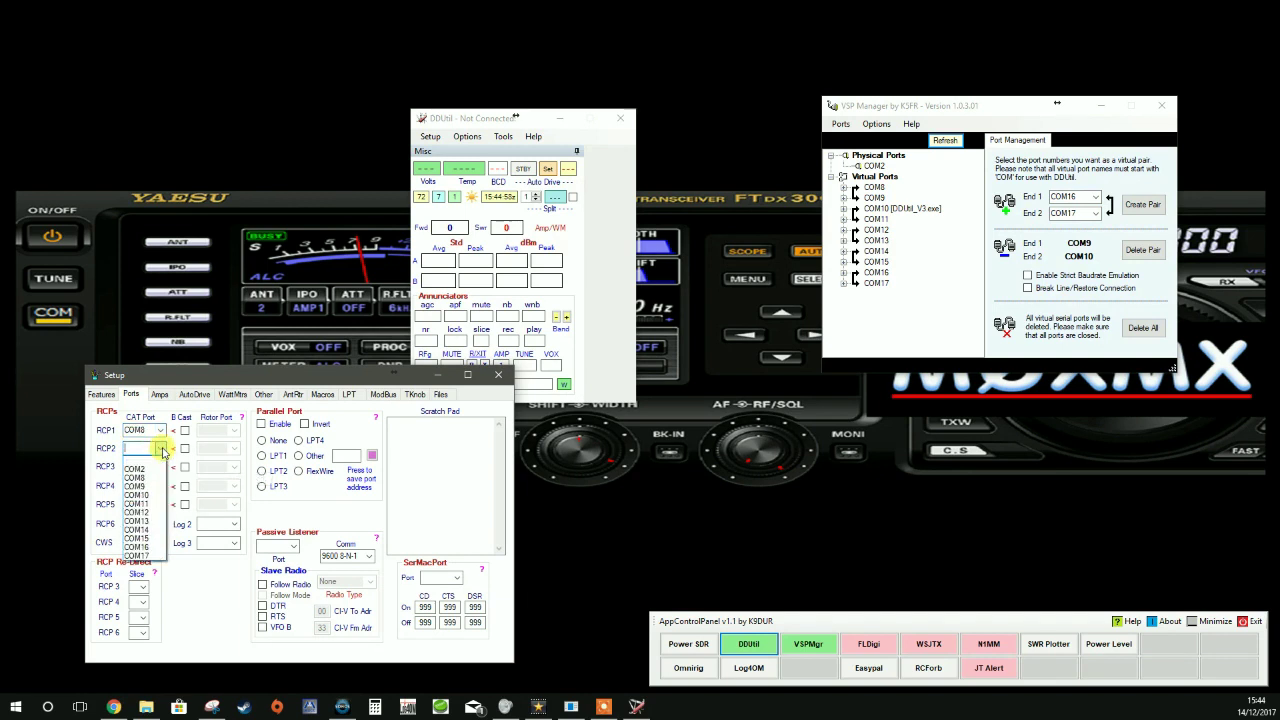
pyautogui.click(158, 512)
pyautogui.click(160, 467)
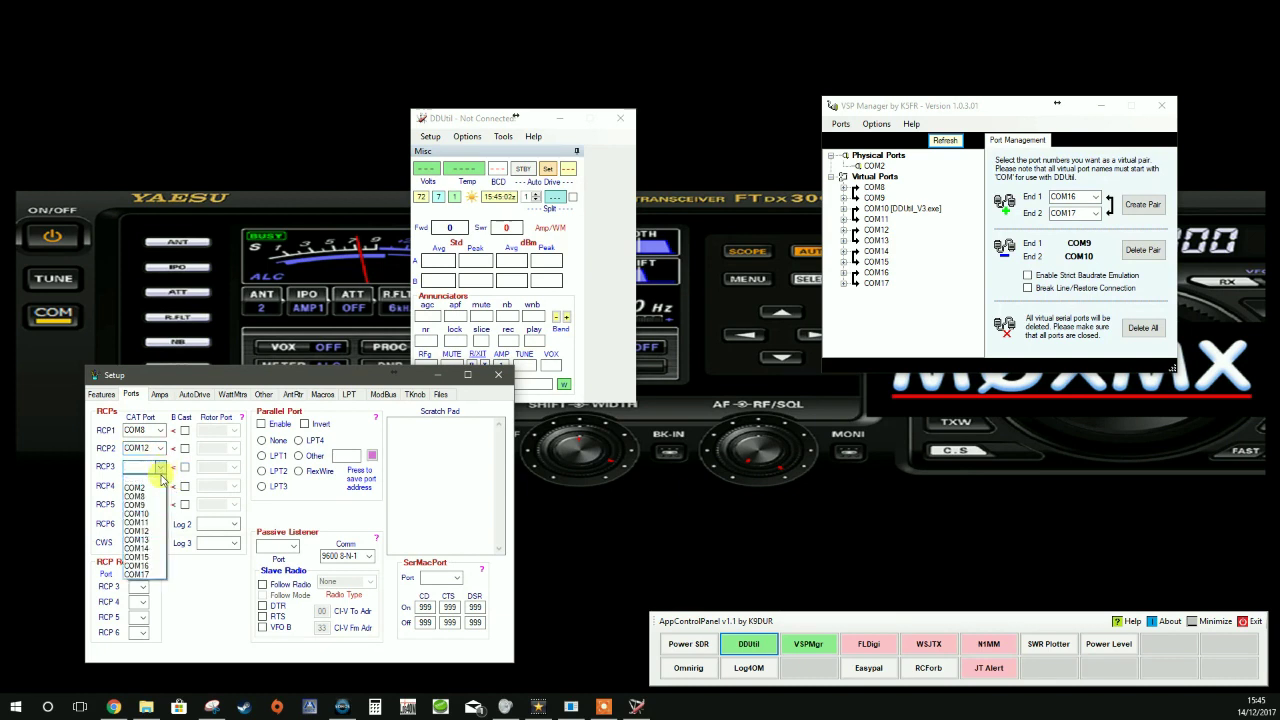
pyautogui.click(158, 548)
pyautogui.click(159, 487)
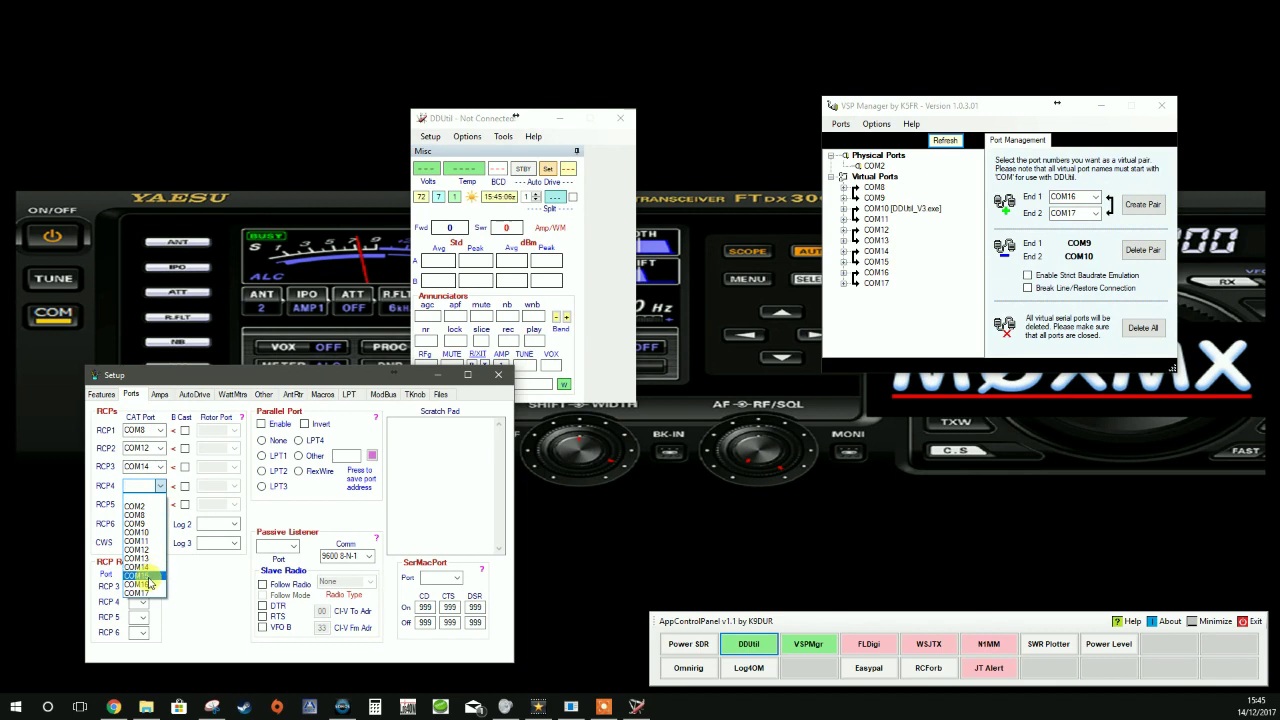
pyautogui.click(148, 588)
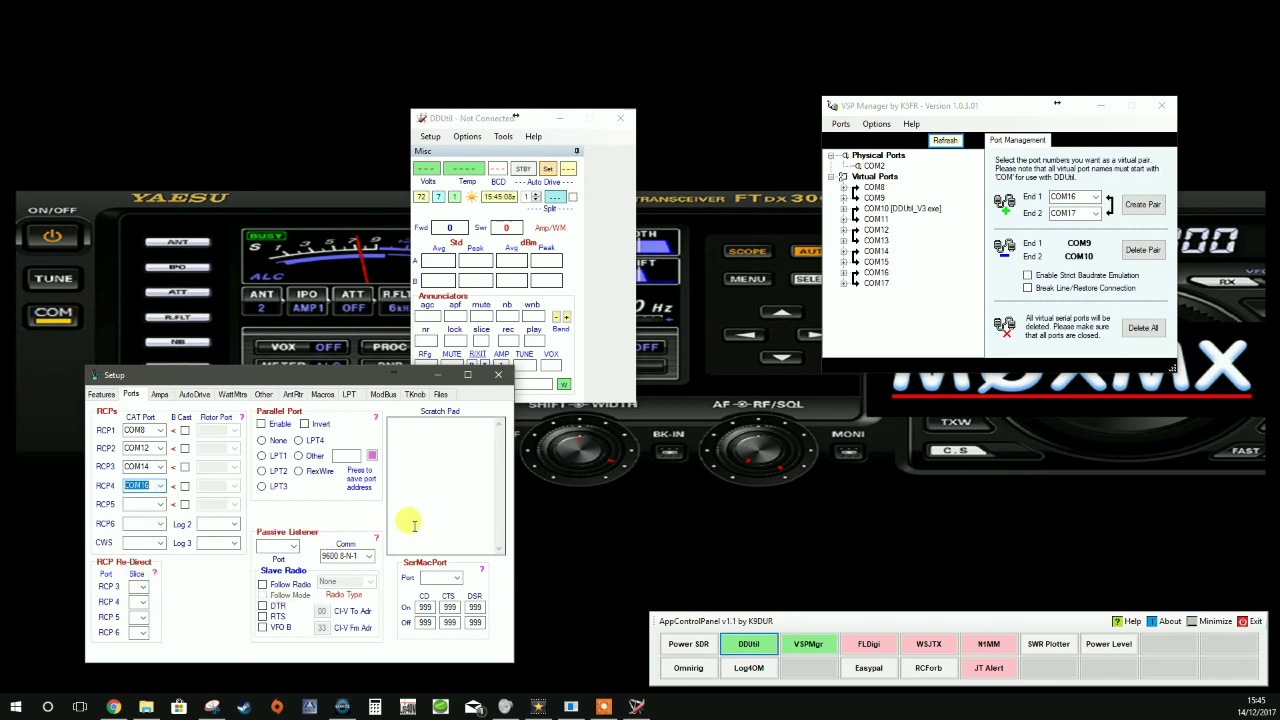
# Return to DDUtil's feature settings and refresh the VSP Manager list to check the port assignments.
pyautogui.click(103, 396)
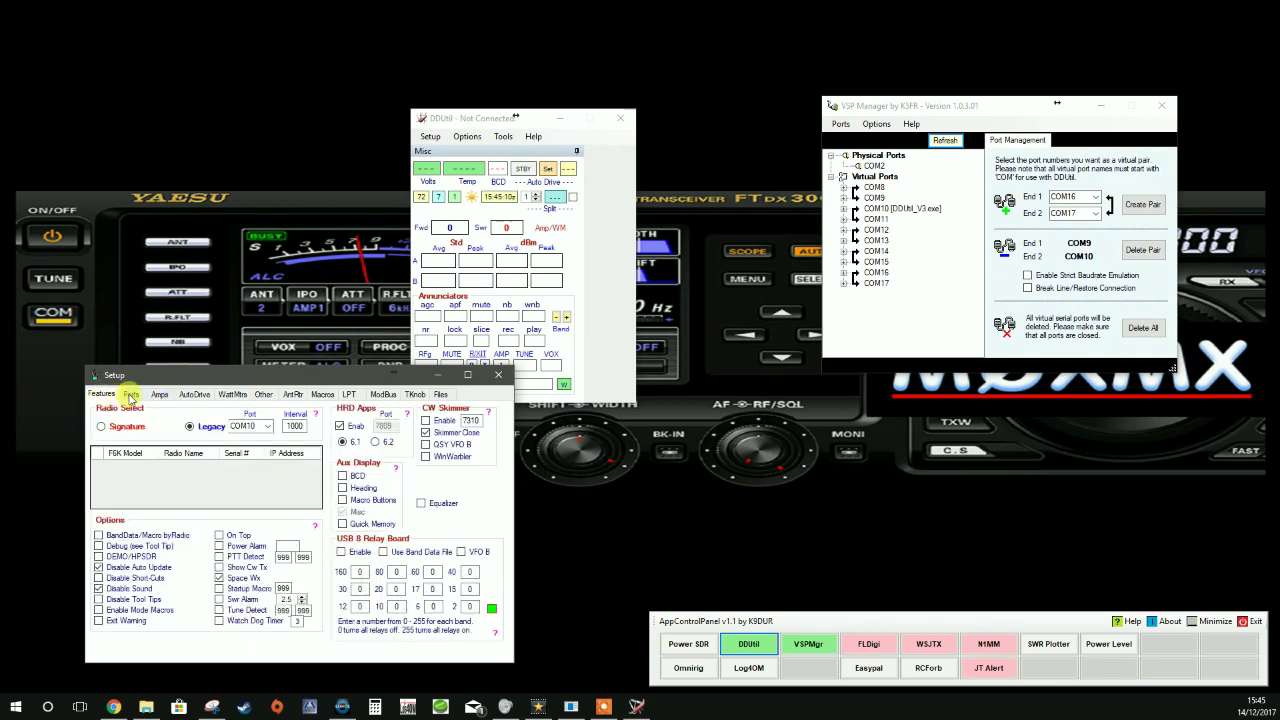
pyautogui.click(947, 141)
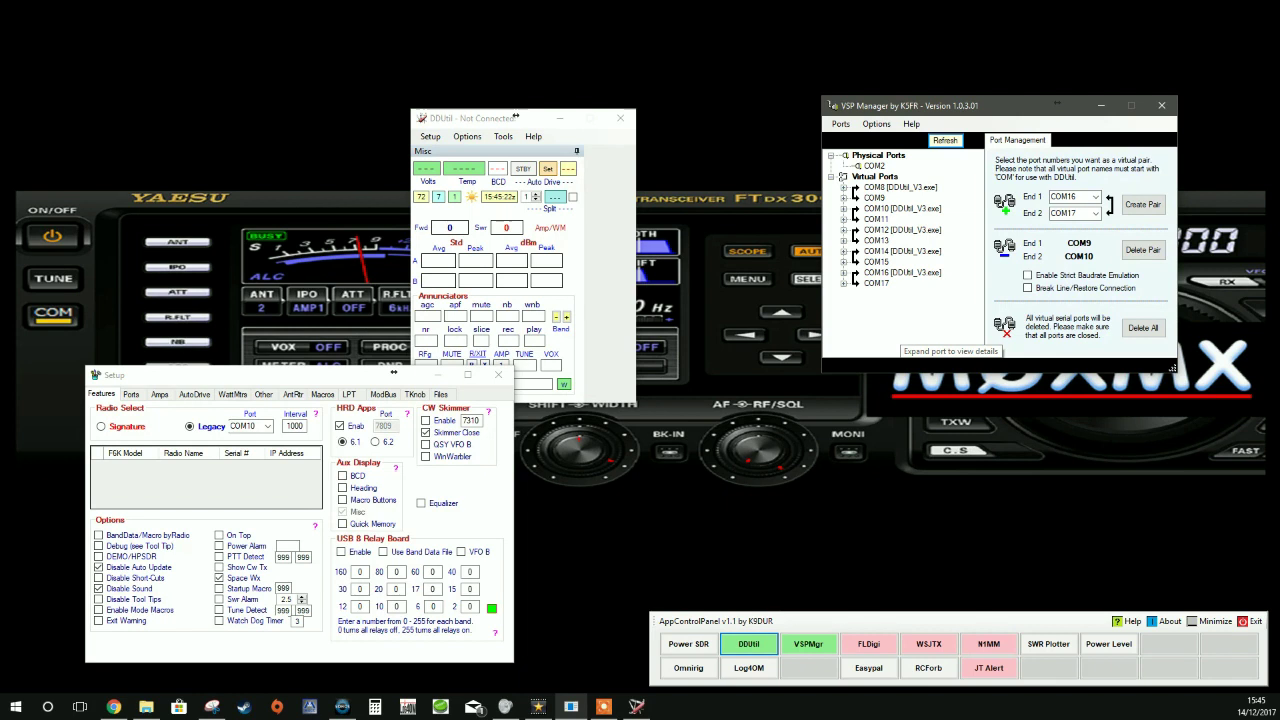
pyautogui.click(829, 563)
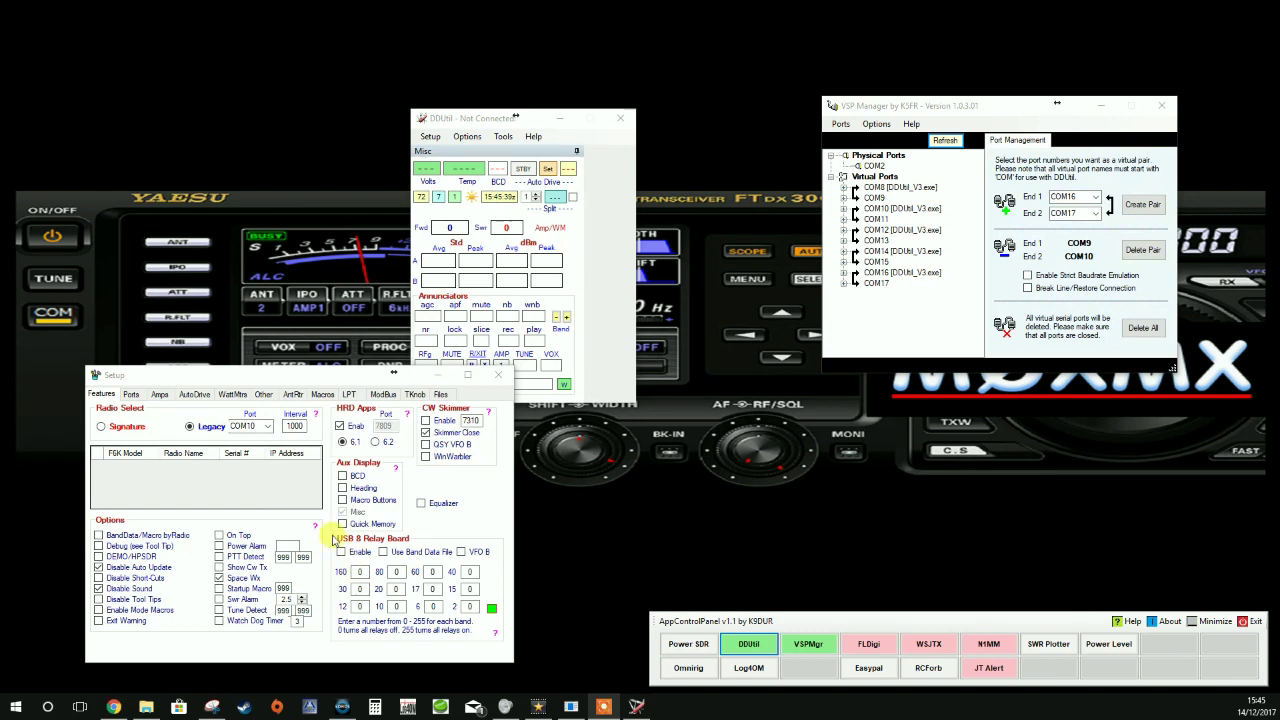
# Disable HRD Apps in DDUtil's setup, close the setup form and move the DDUtil window beside VSP Manager.
pyautogui.click(342, 426)
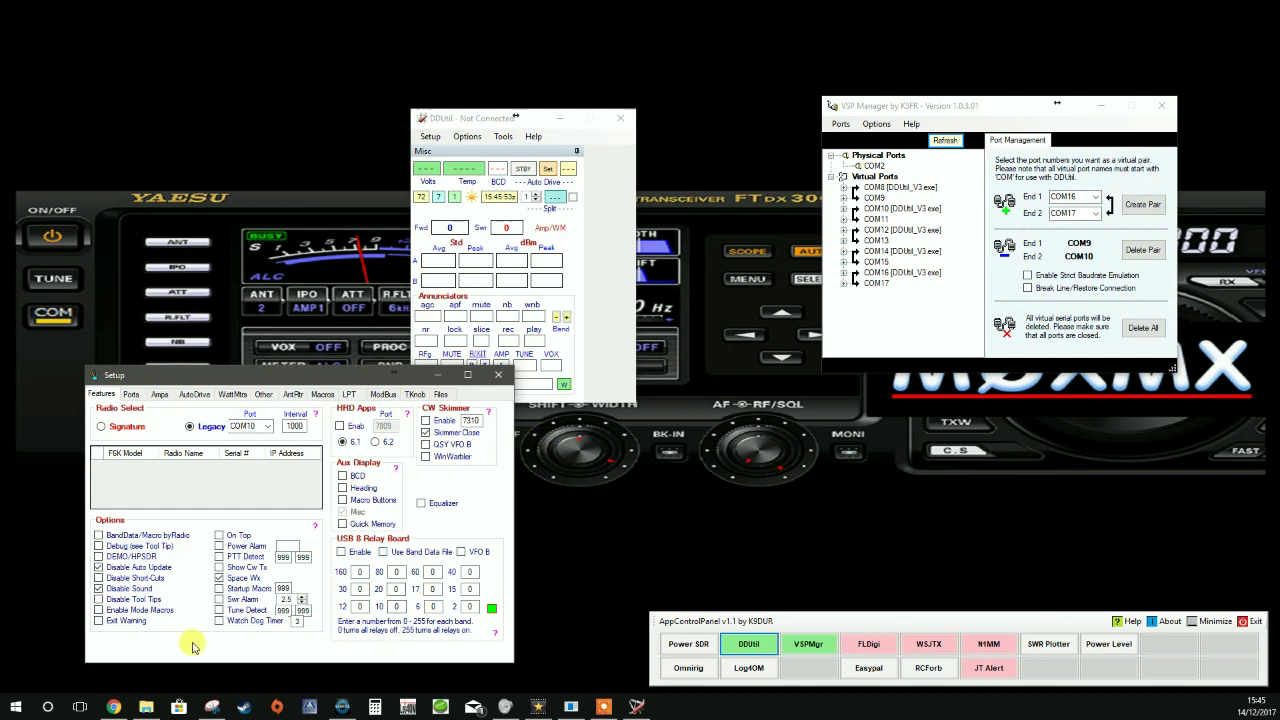
pyautogui.click(498, 377)
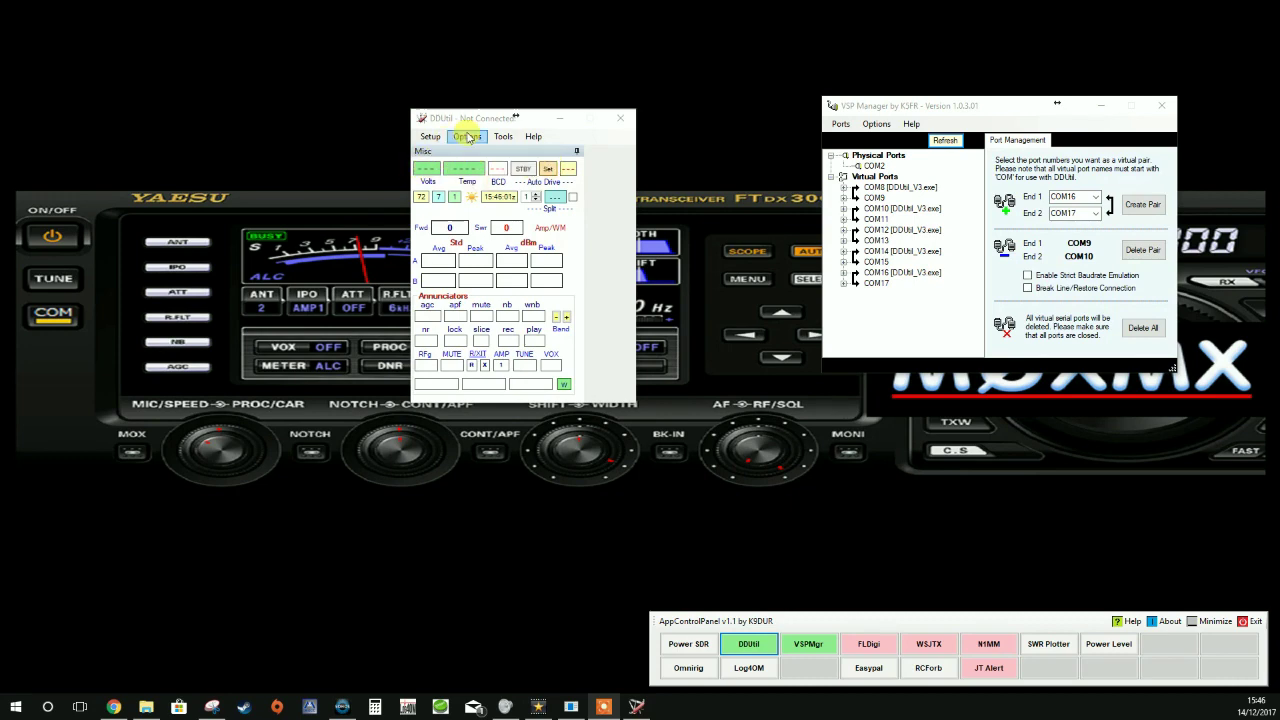
pyautogui.moveTo(462, 120); pyautogui.dragTo(630, 34)
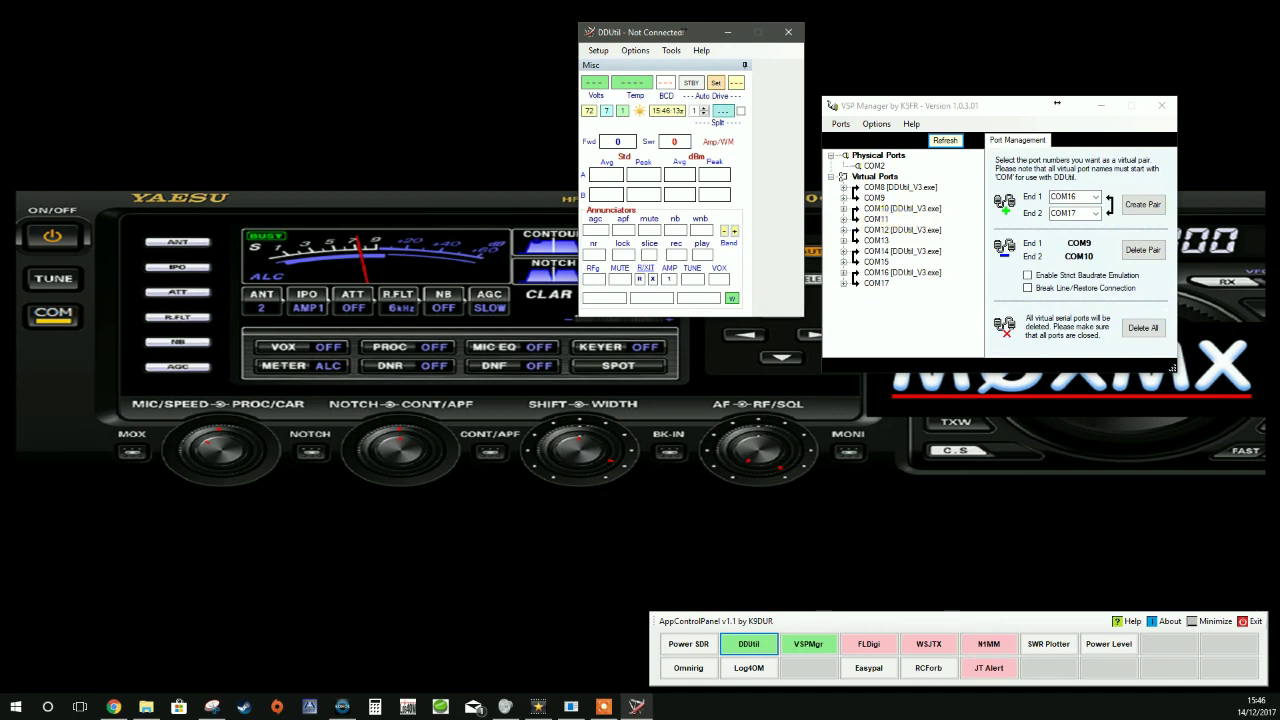
# Switch to PowerSDR, set its CAT control port to COM11, enable CAT and confirm the setup.
pyautogui.click(816, 620)
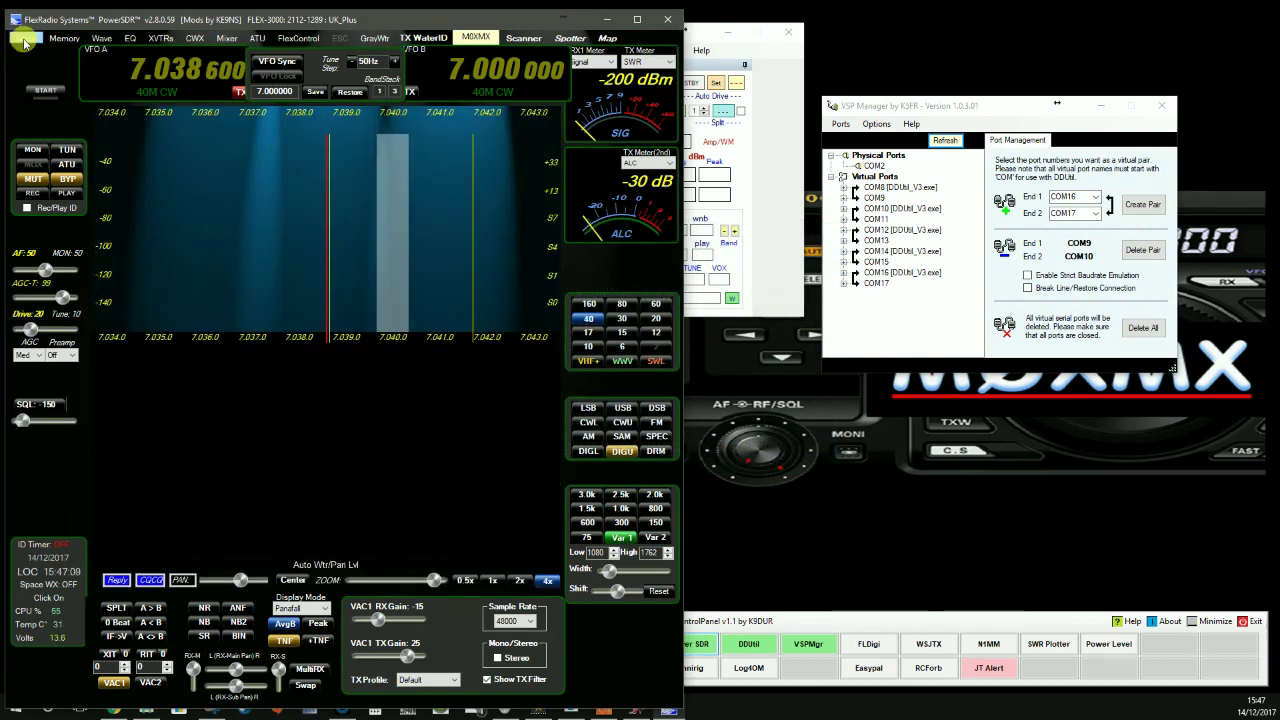
pyautogui.click(26, 39)
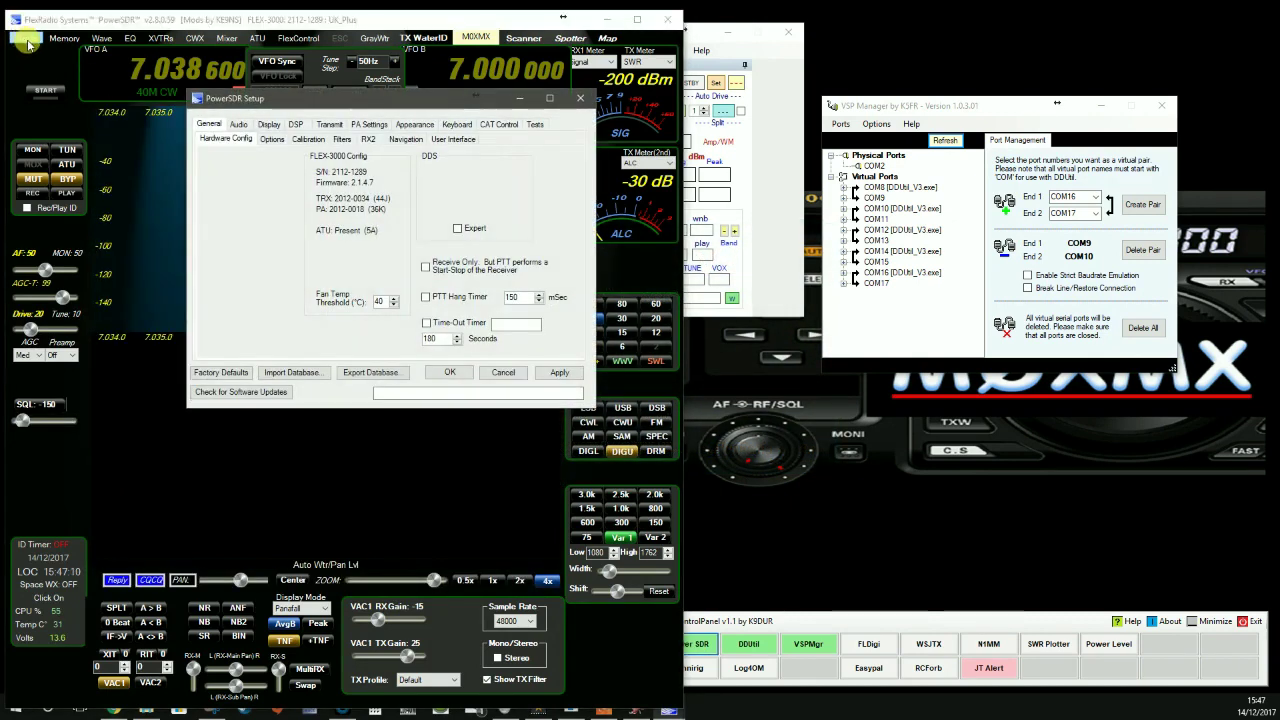
pyautogui.click(497, 124)
pyautogui.click(274, 181)
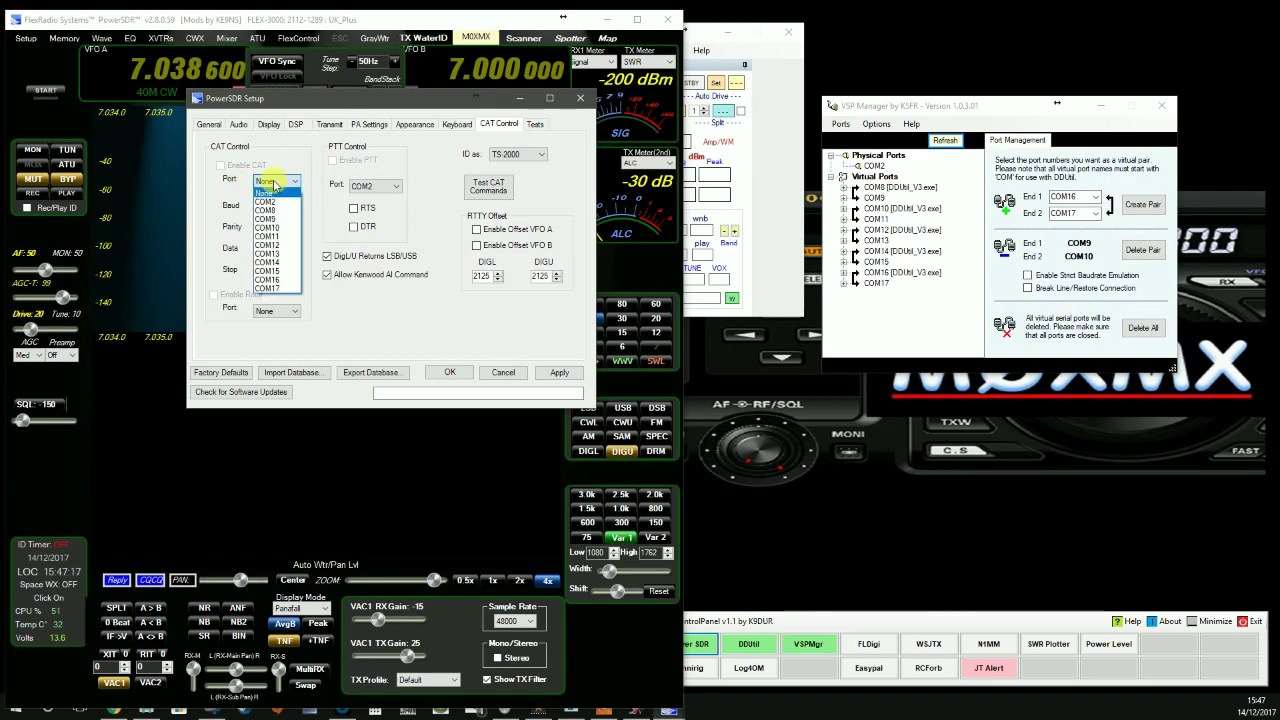
pyautogui.click(283, 236)
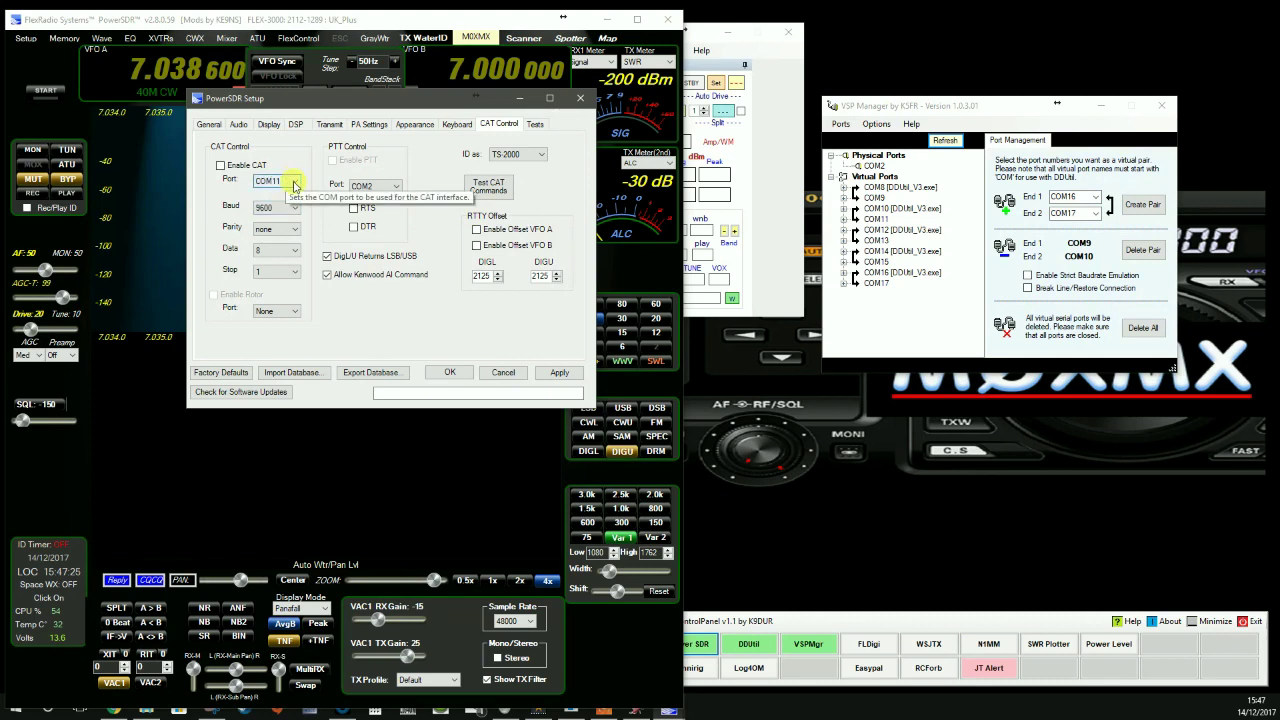
pyautogui.click(229, 168)
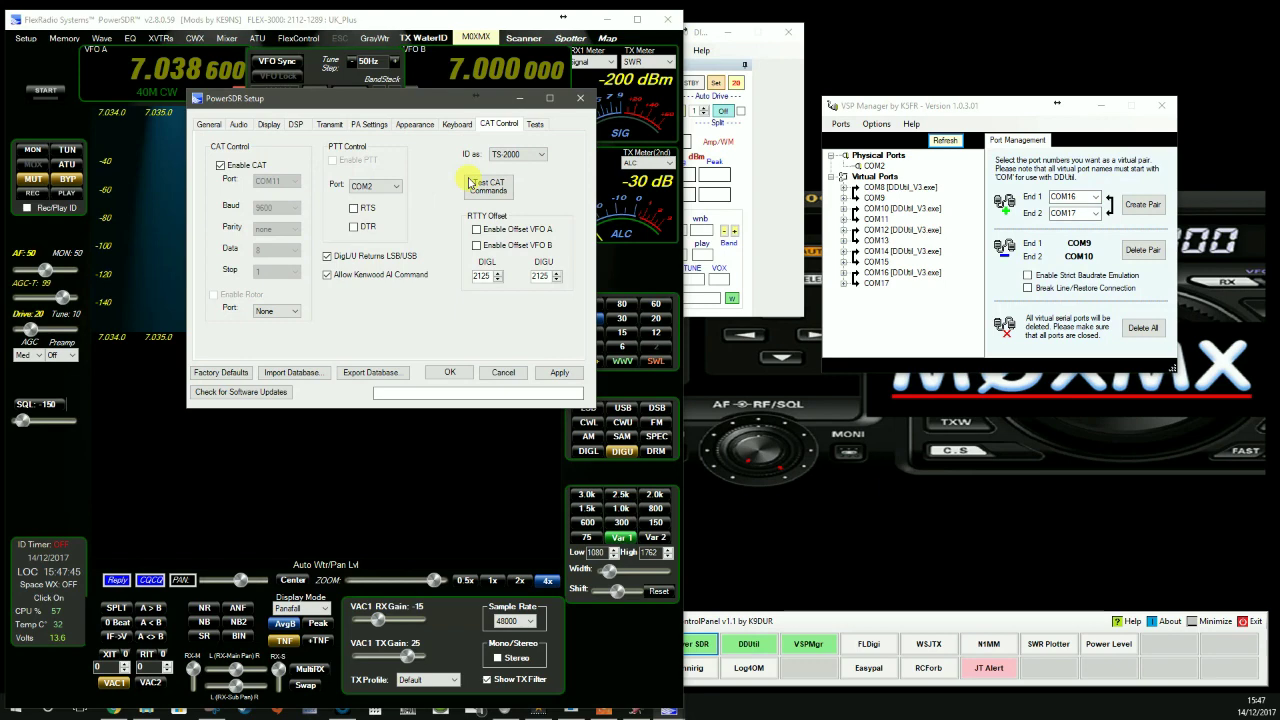
pyautogui.click(449, 374)
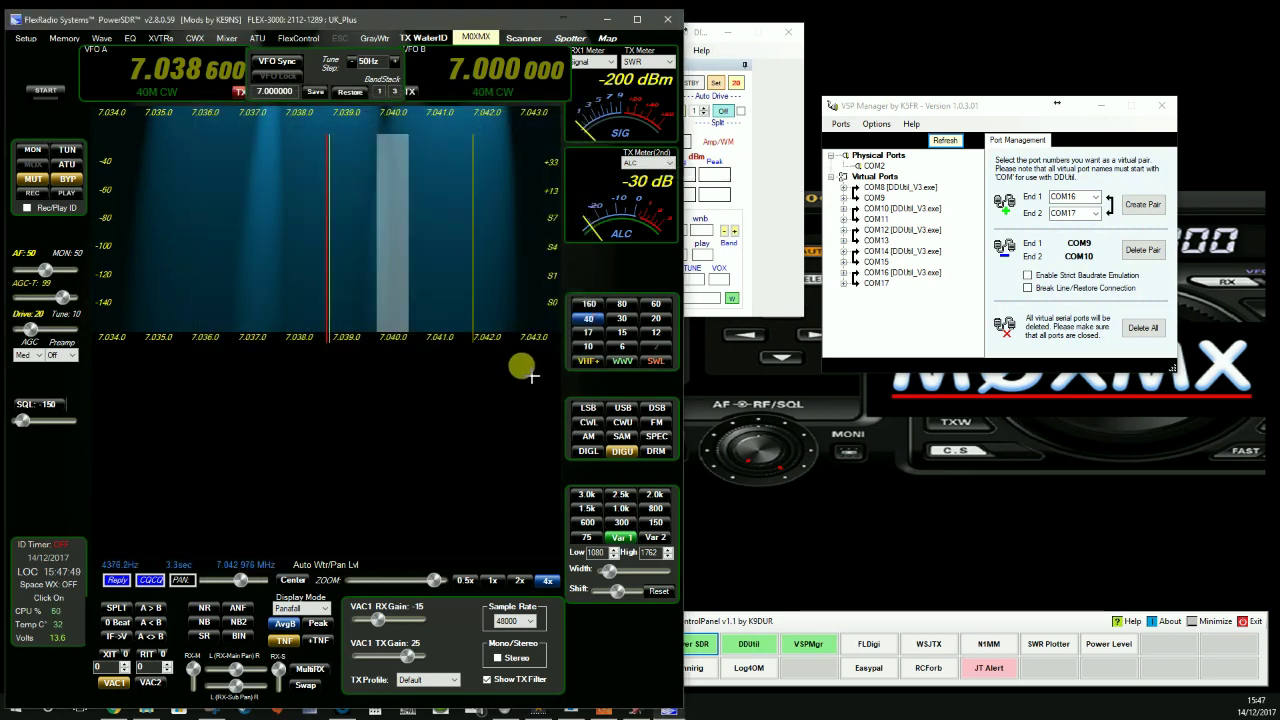
# Arrange the DDUtil and VSP Manager windows clear of PowerSDR and refresh the virtual port list.
pyautogui.click(765, 40)
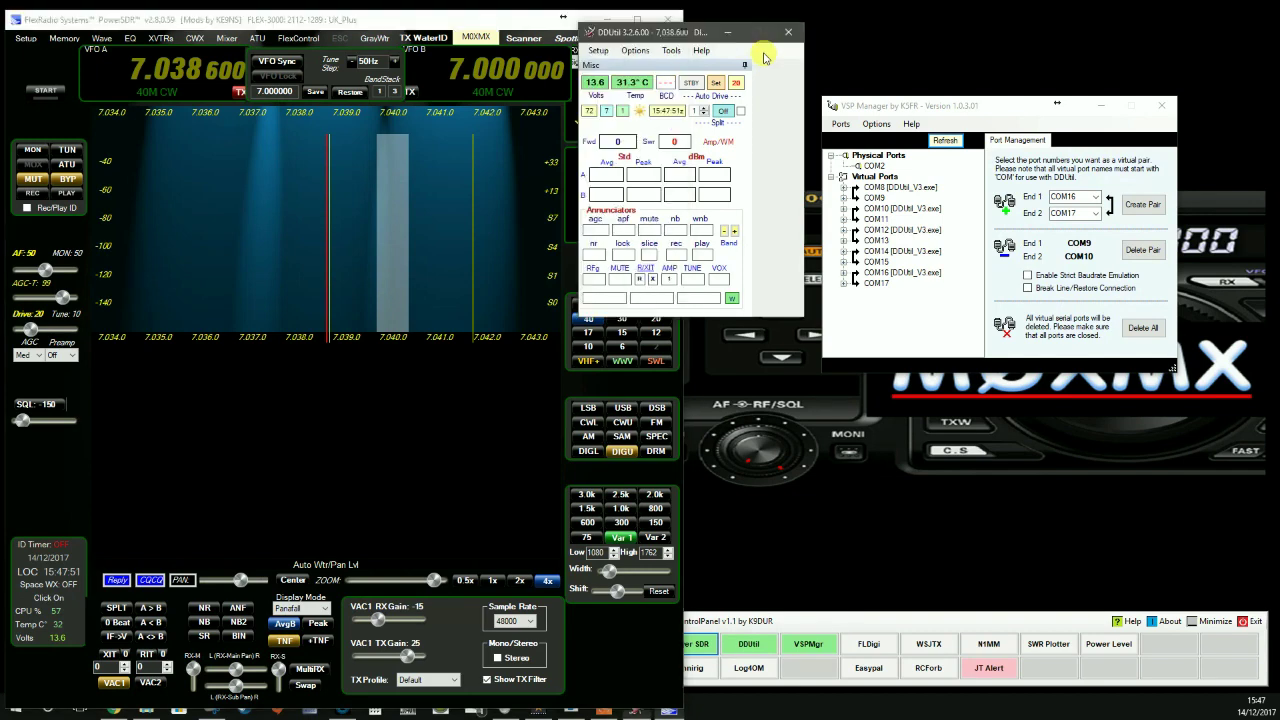
pyautogui.moveTo(645, 28); pyautogui.dragTo(780, 21)
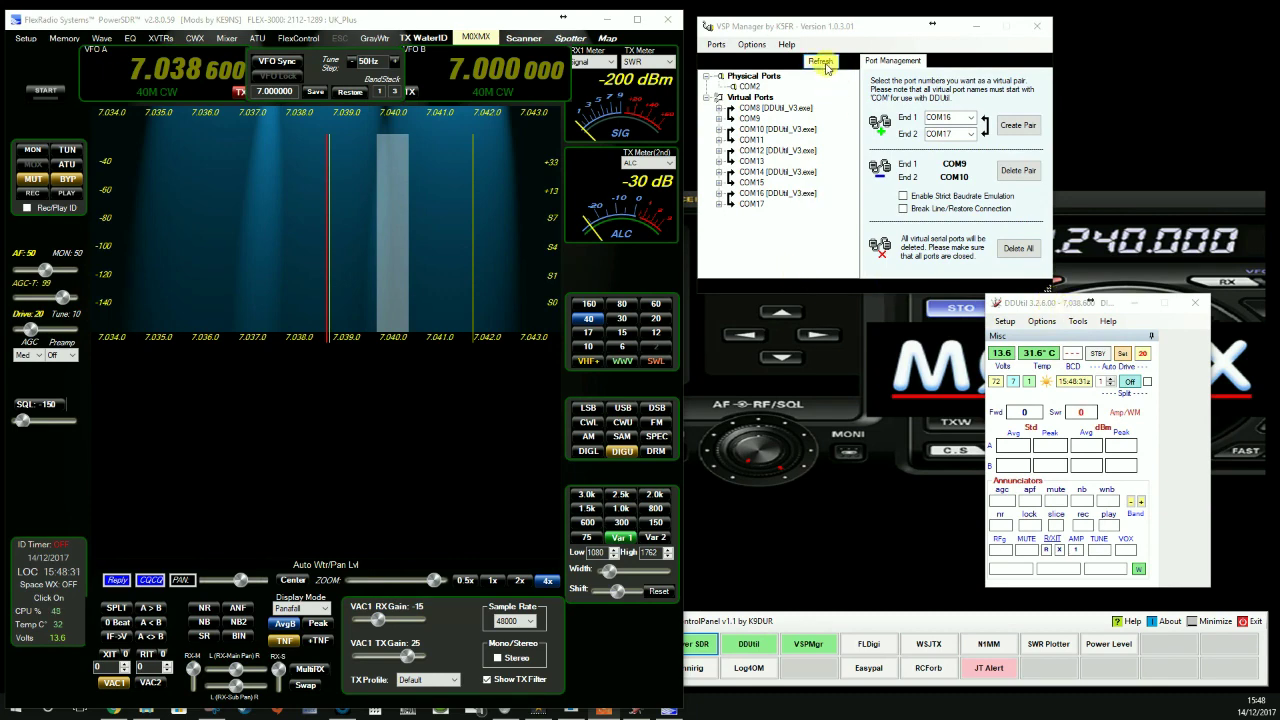
pyautogui.click(822, 64)
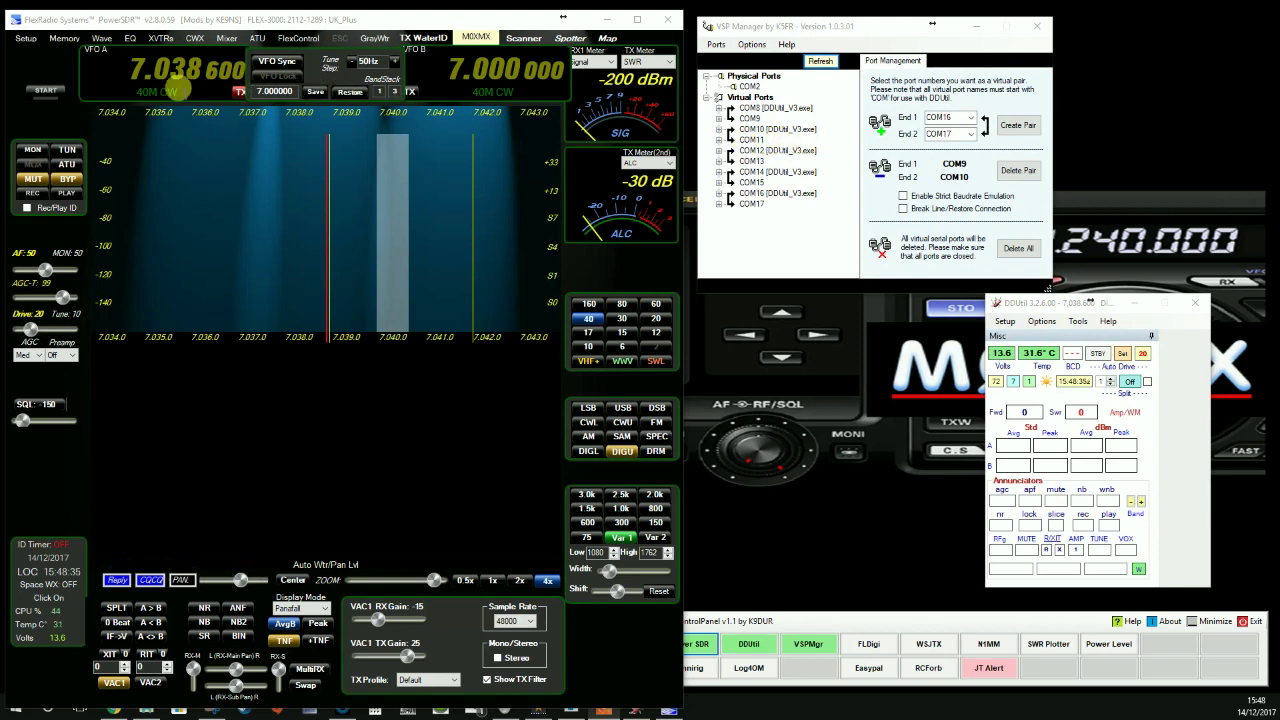
pyautogui.click(820, 62)
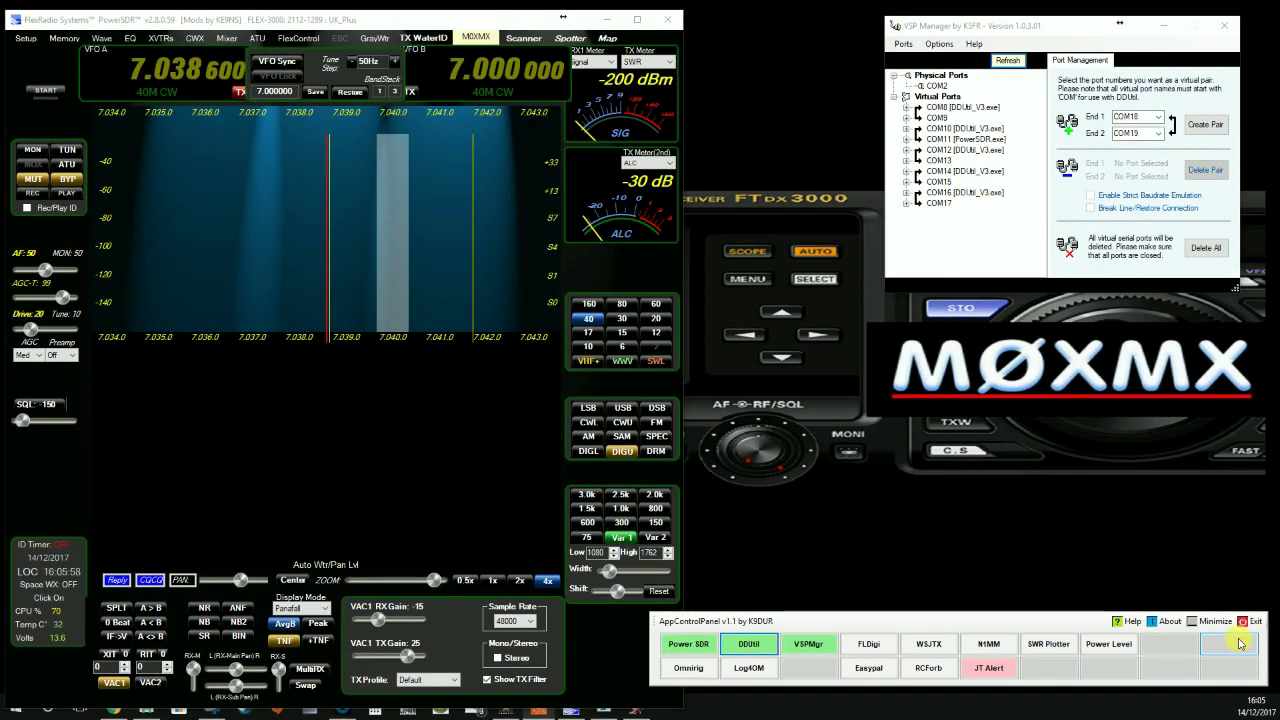
# Examine the VSPMgr button's Start Minimized option in AppControlPanel and cancel its setup without saving changes.
pyautogui.click(828, 642)
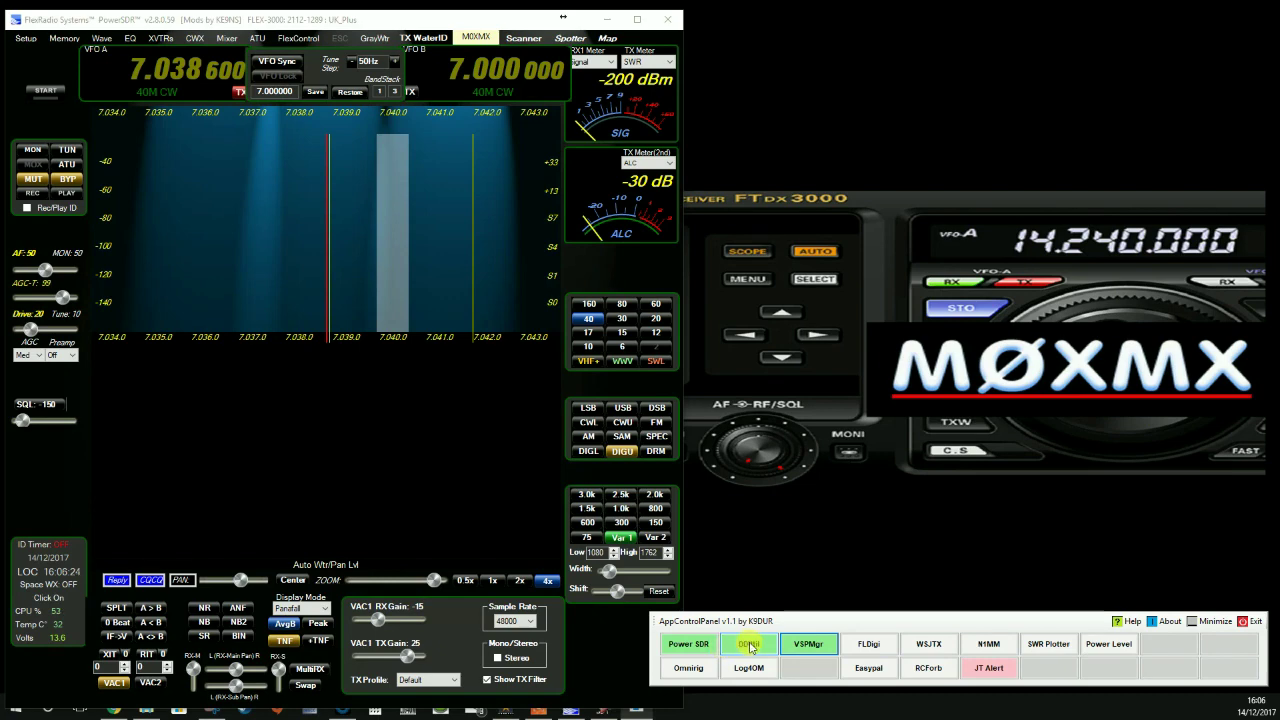
pyautogui.rightClick(818, 650)
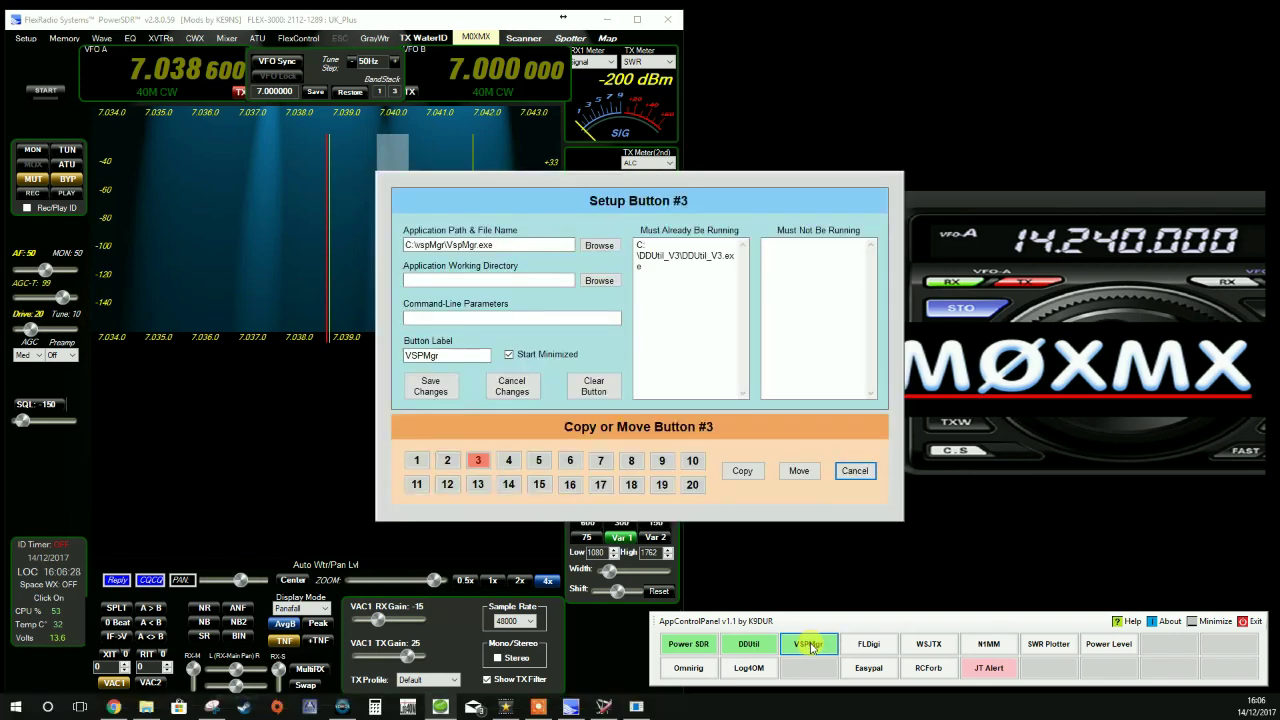
pyautogui.click(509, 355)
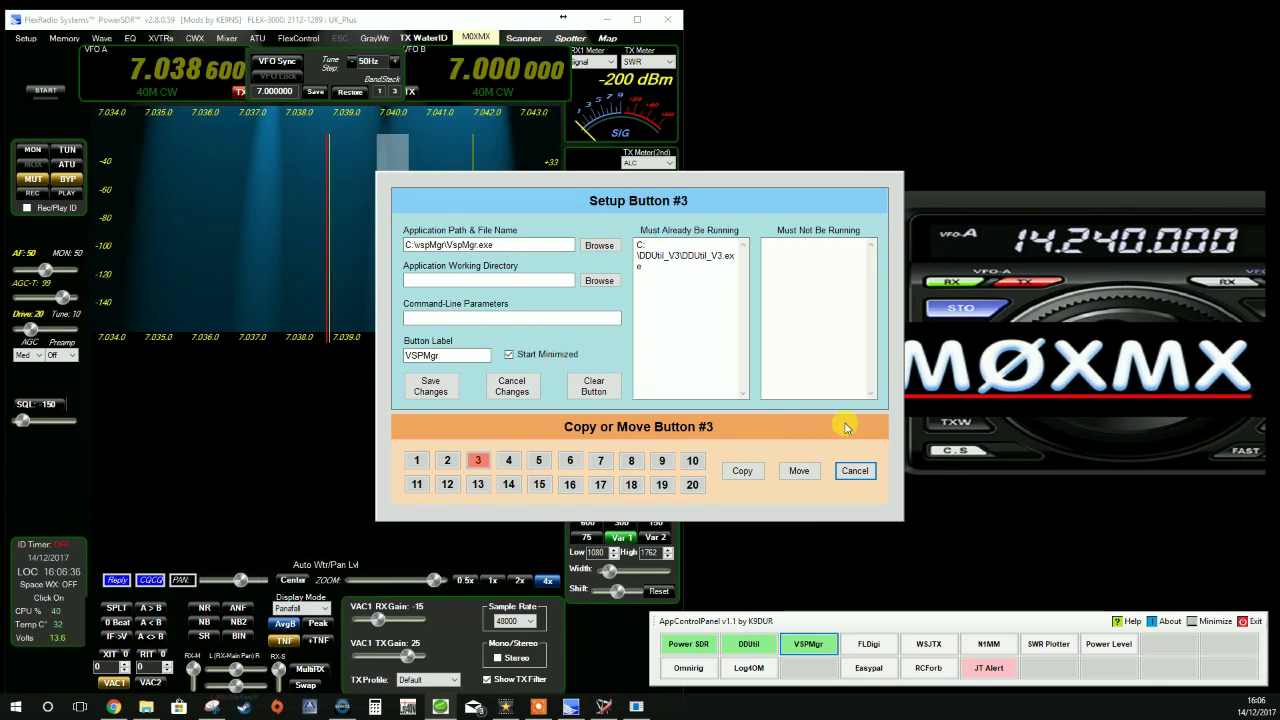
pyautogui.click(855, 471)
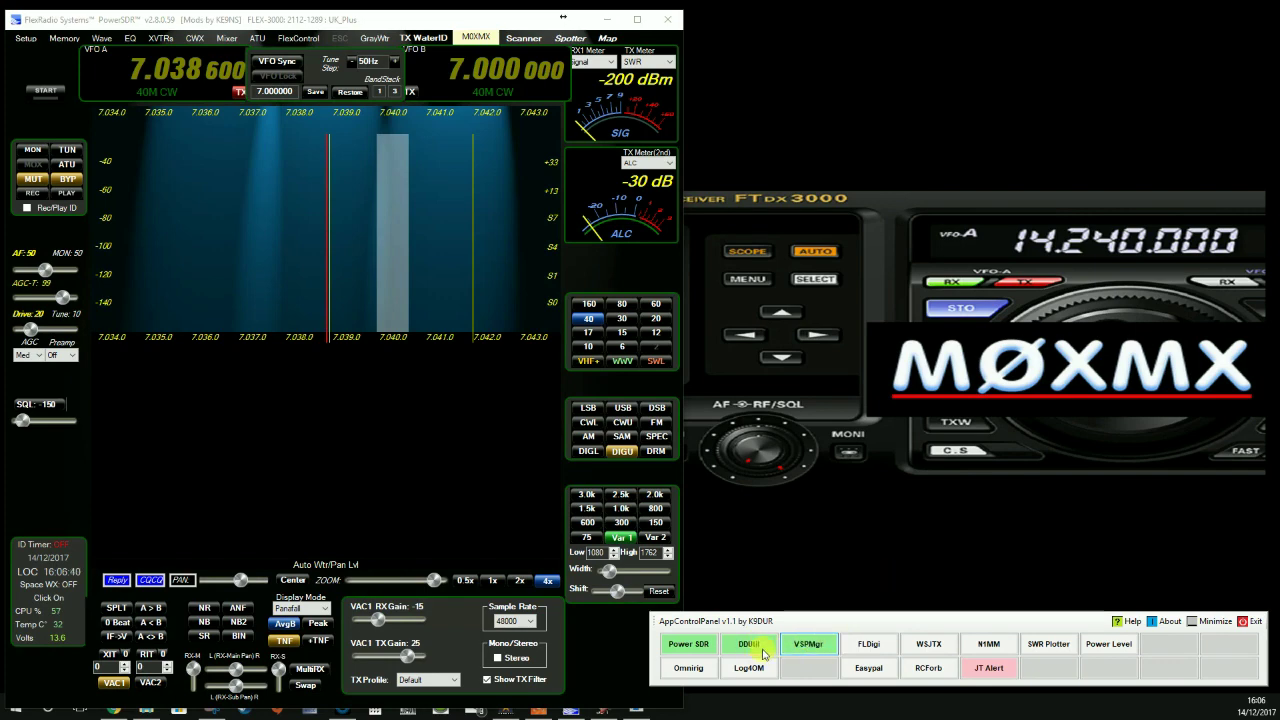
pyautogui.click(805, 645)
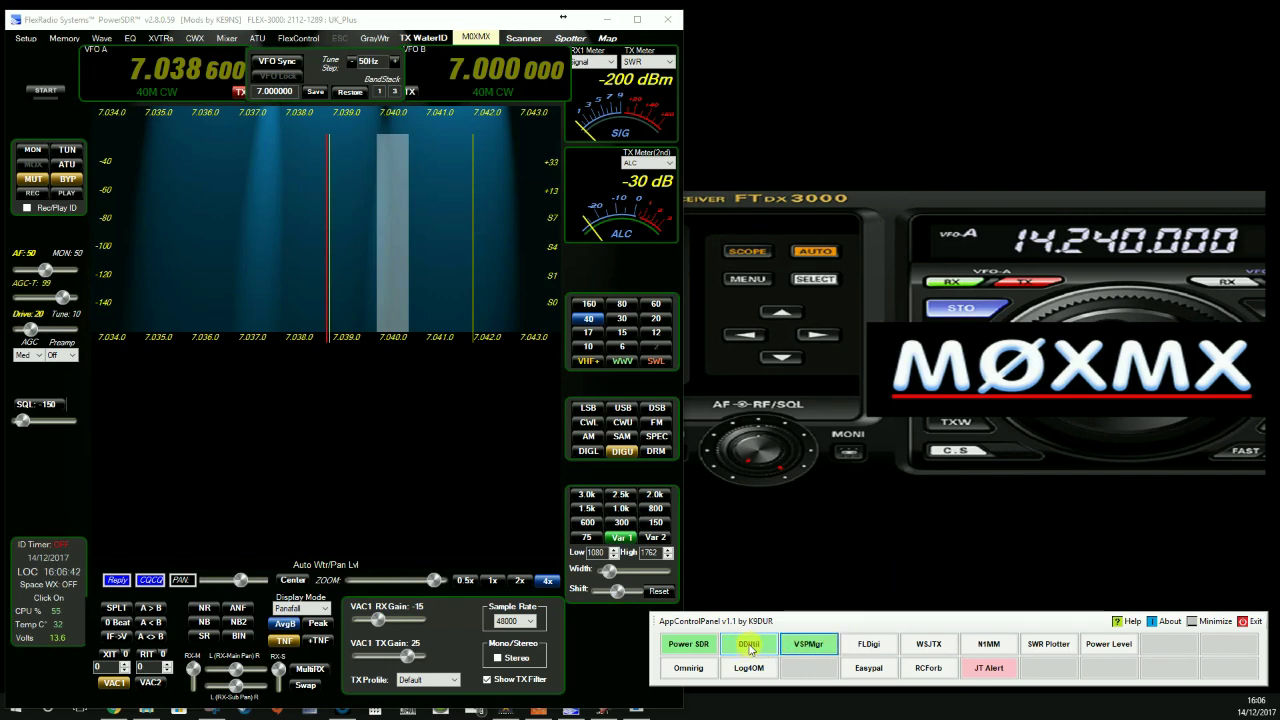
pyautogui.click(750, 645)
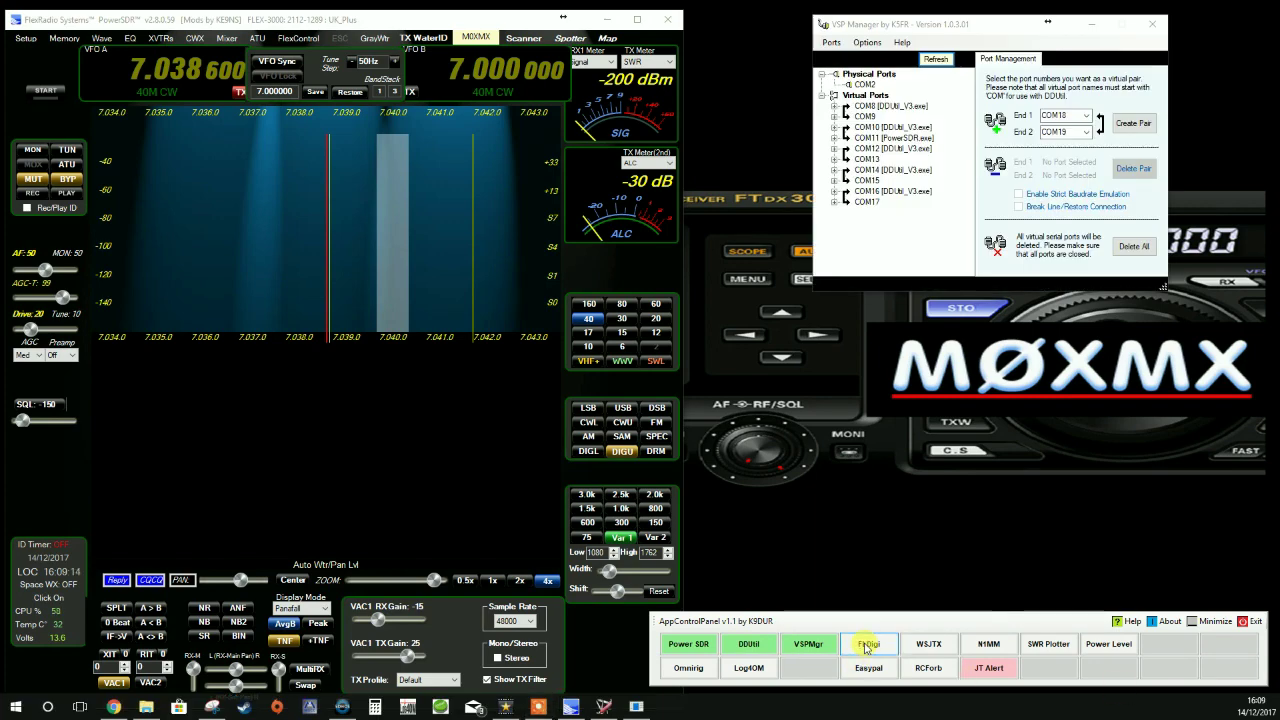
# Launch FLDigi from AppControlPanel and place its window over PowerSDR.
pyautogui.click(867, 646)
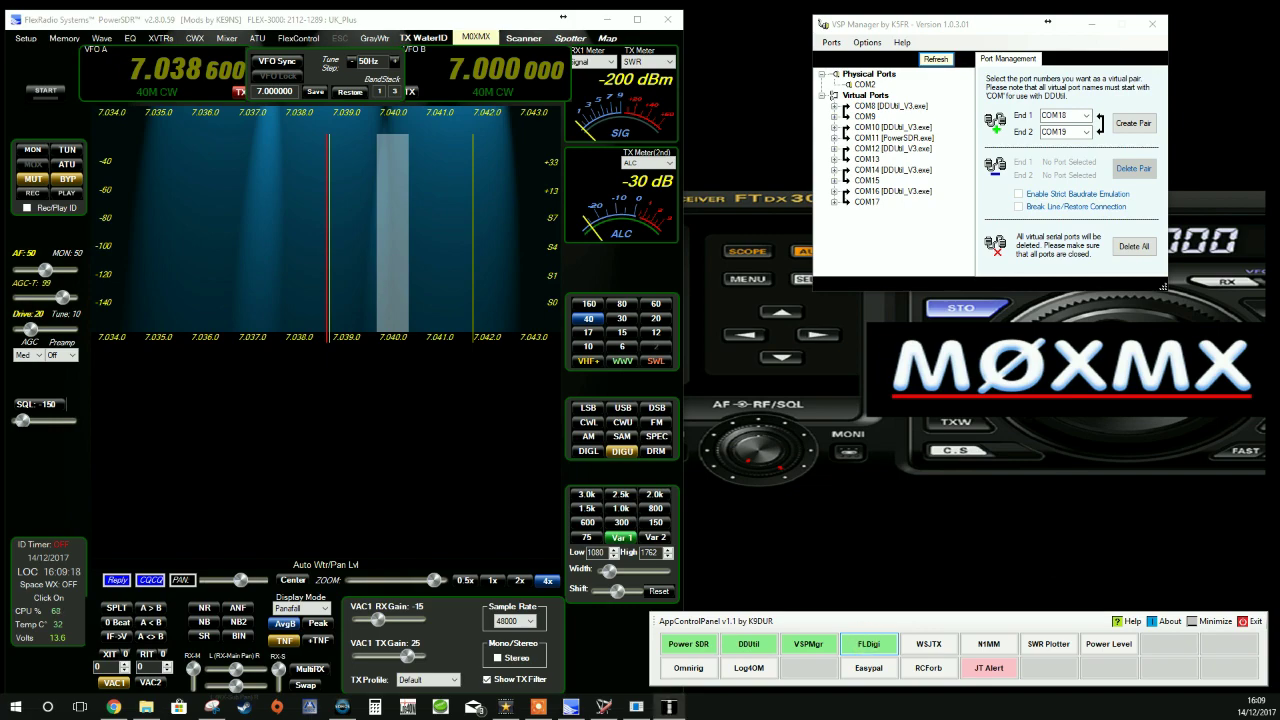
pyautogui.moveTo(1083, 22); pyautogui.dragTo(397, 48)
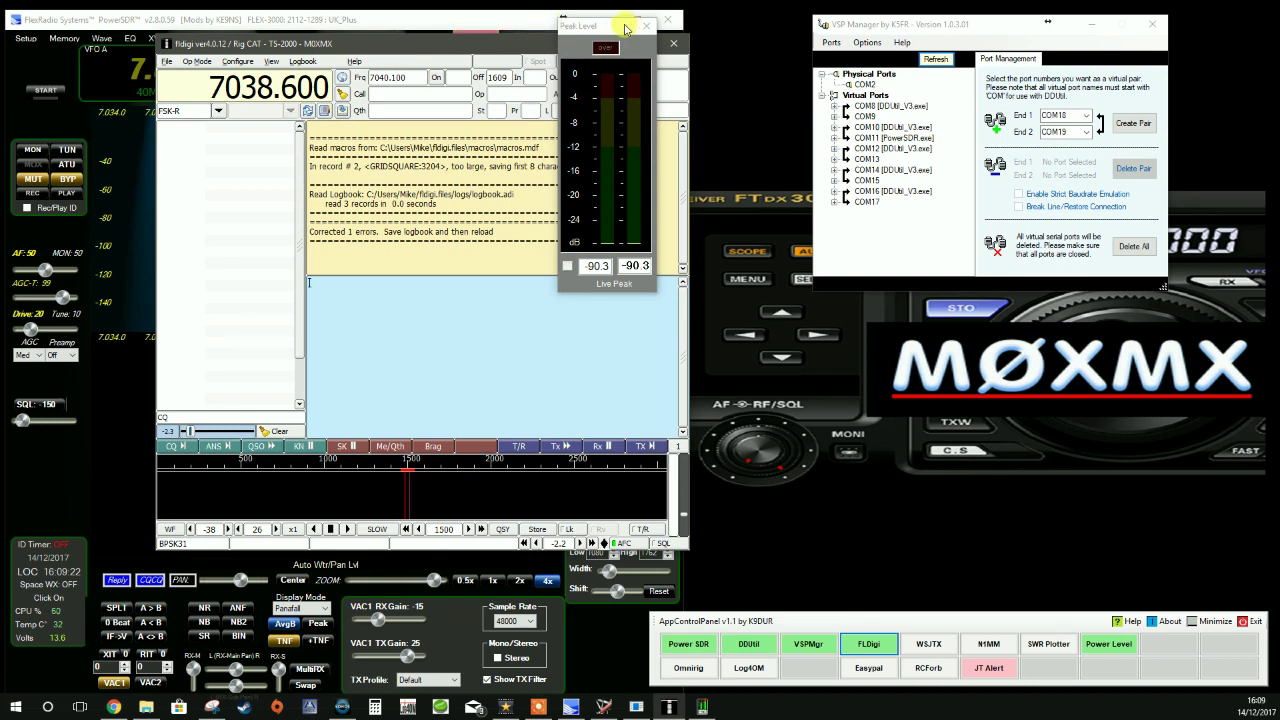
# Move the Peak Level meter clear of the FLDigi window and open the meter's settings.
pyautogui.moveTo(596, 26); pyautogui.dragTo(735, 38)
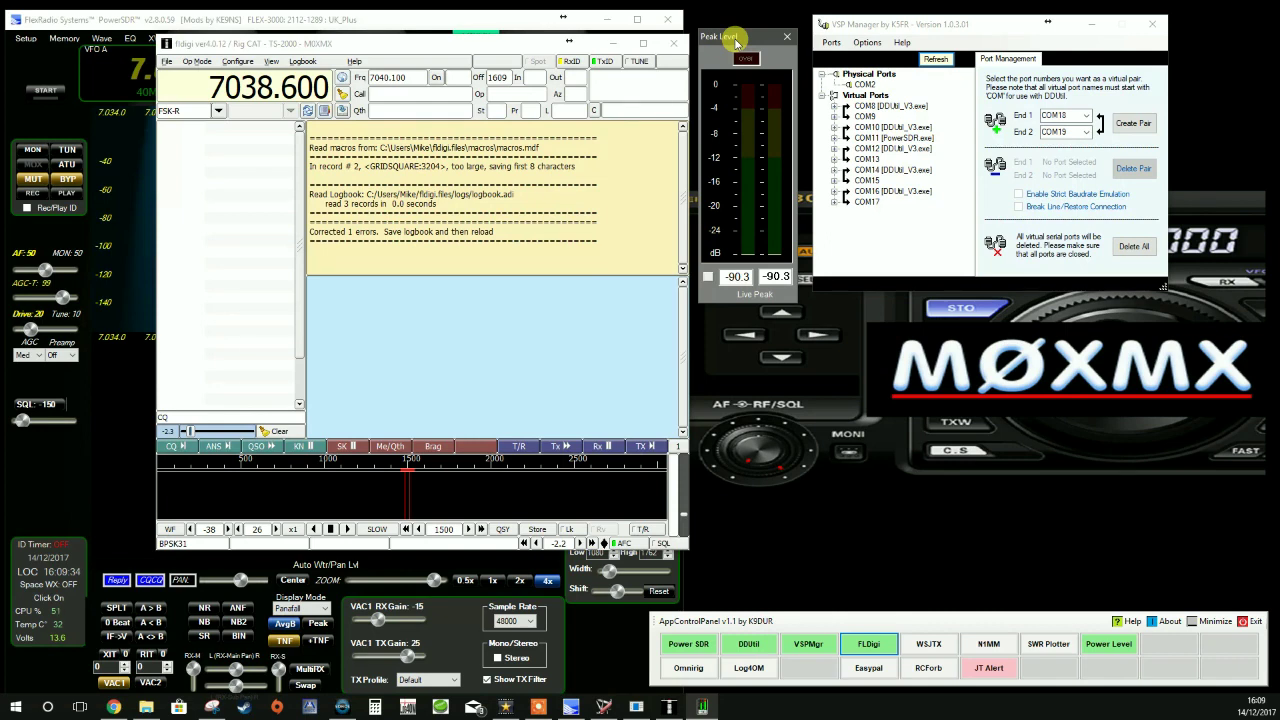
pyautogui.rightClick(754, 157)
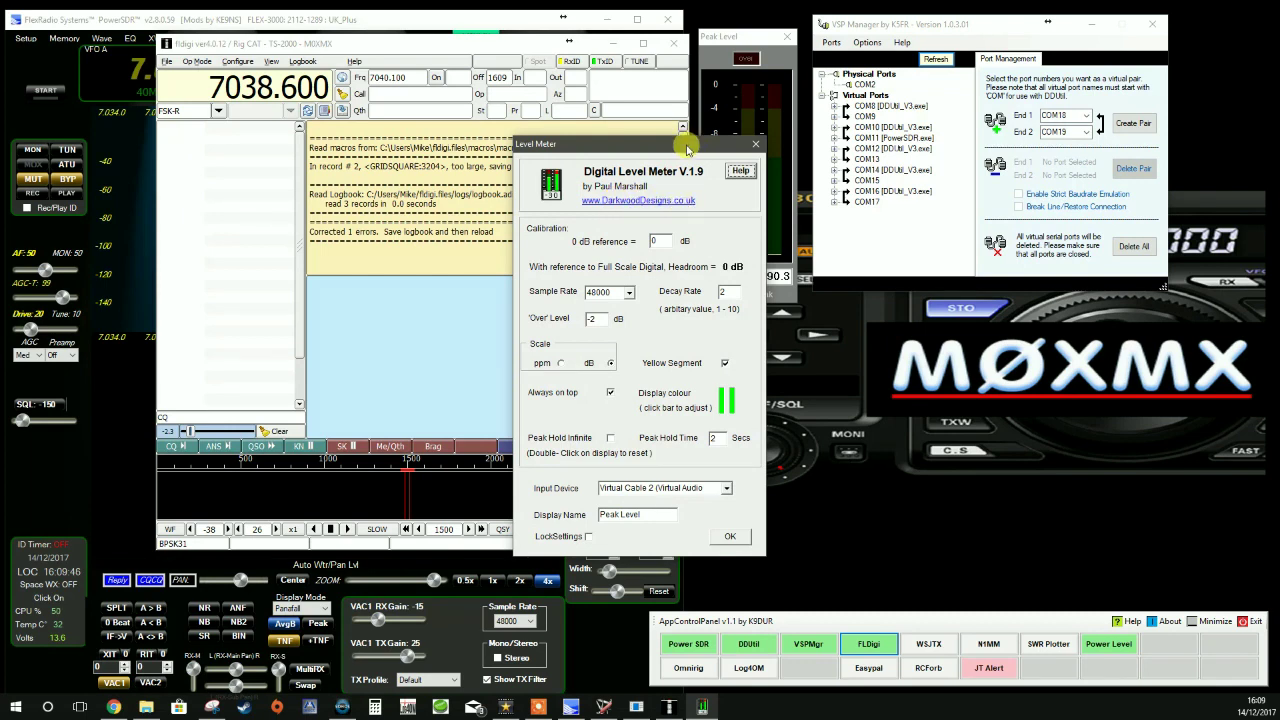
# Close the level meter's settings, open FLDigi's rig control configuration and move its window lower over the FLDigi window.
pyautogui.click(751, 148)
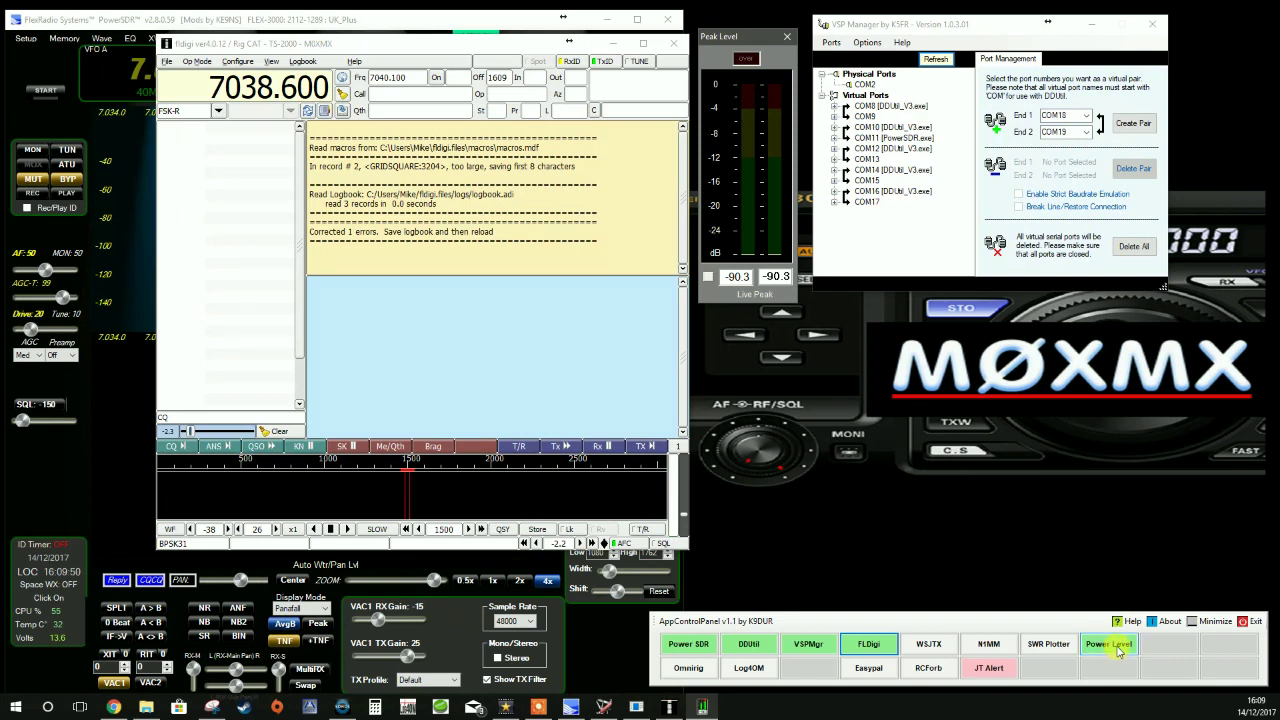
pyautogui.click(871, 647)
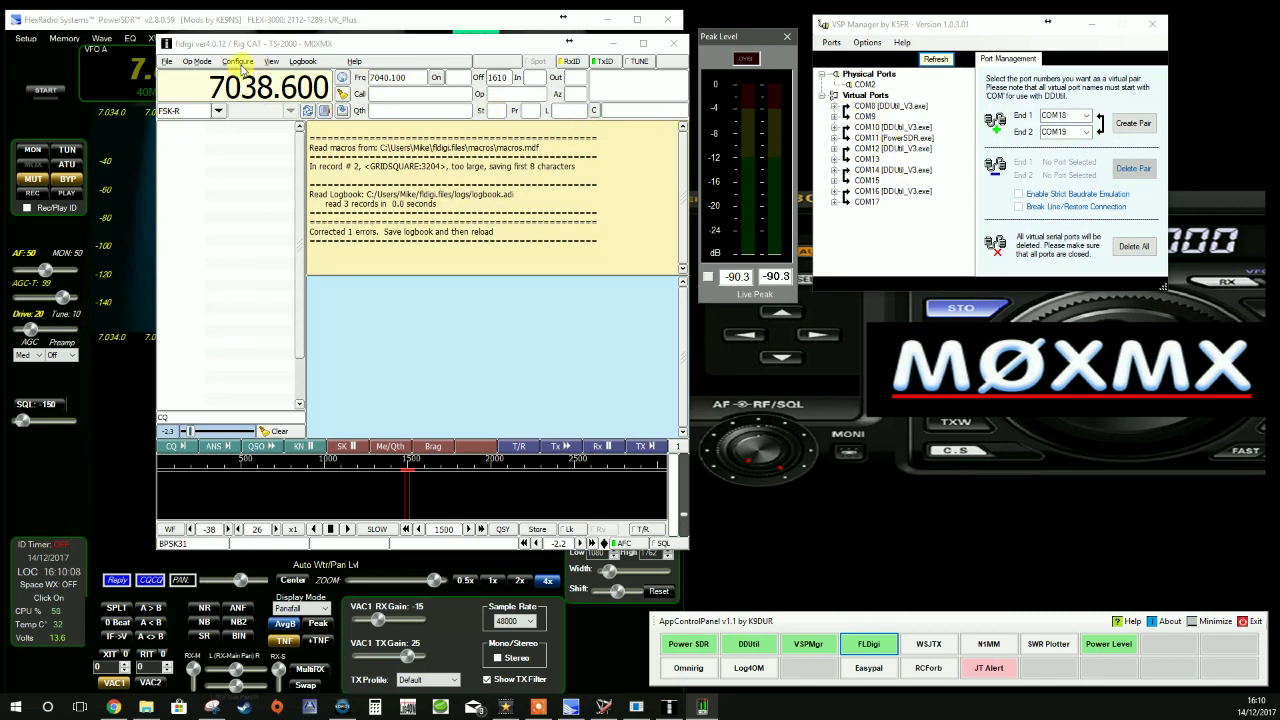
pyautogui.click(240, 66)
pyautogui.click(607, 207)
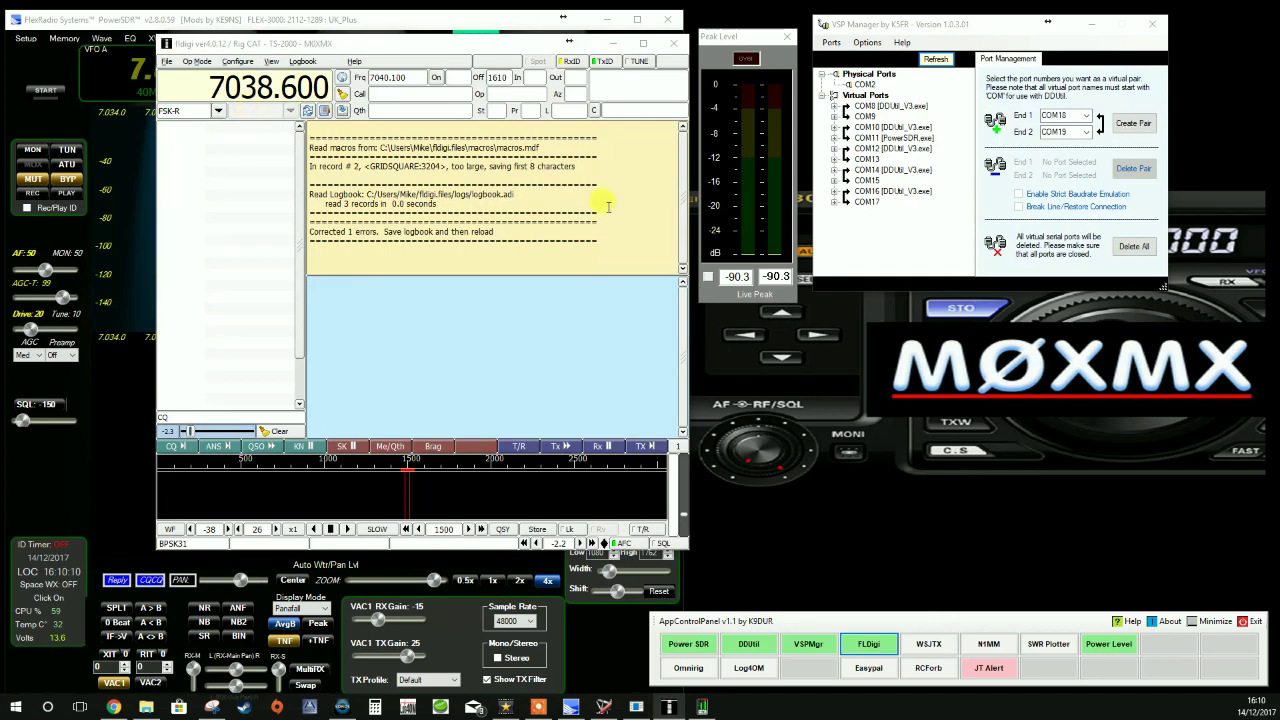
pyautogui.moveTo(650, 166); pyautogui.dragTo(478, 342)
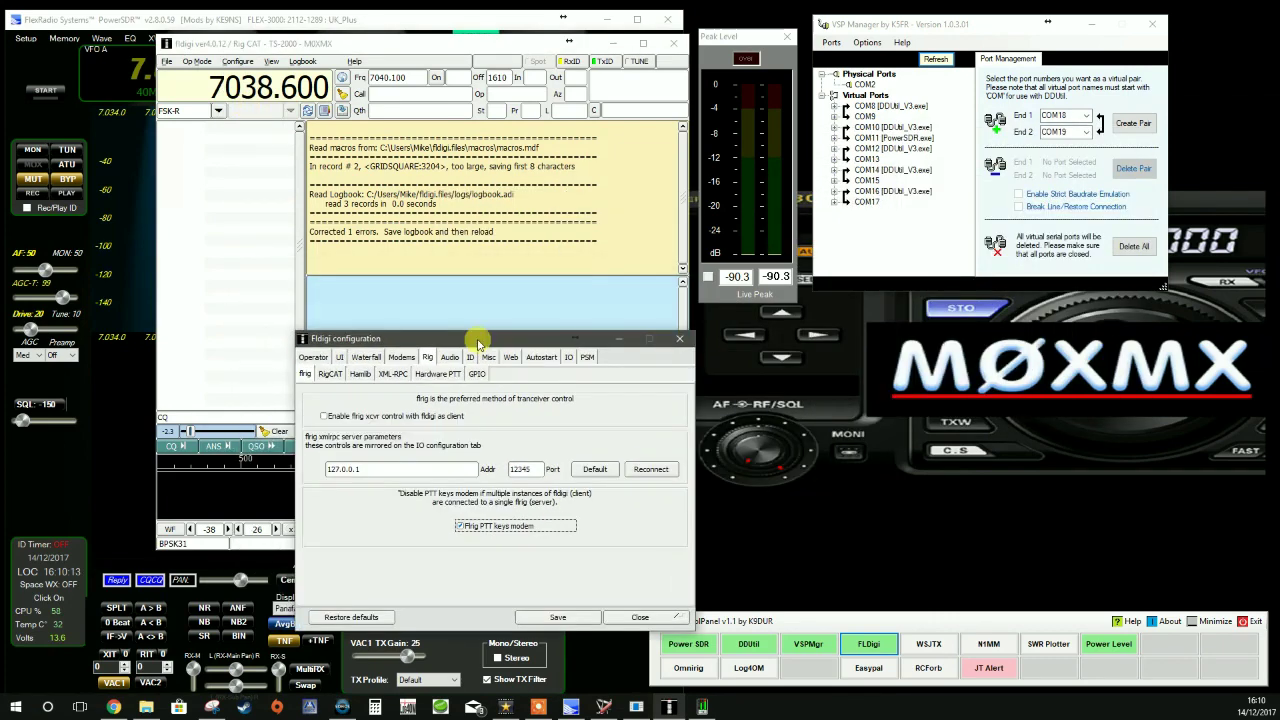
# Enable CAT command for PTT in FLDigi's RigCAT settings, initialize the connection and close the configuration.
pyautogui.click(330, 374)
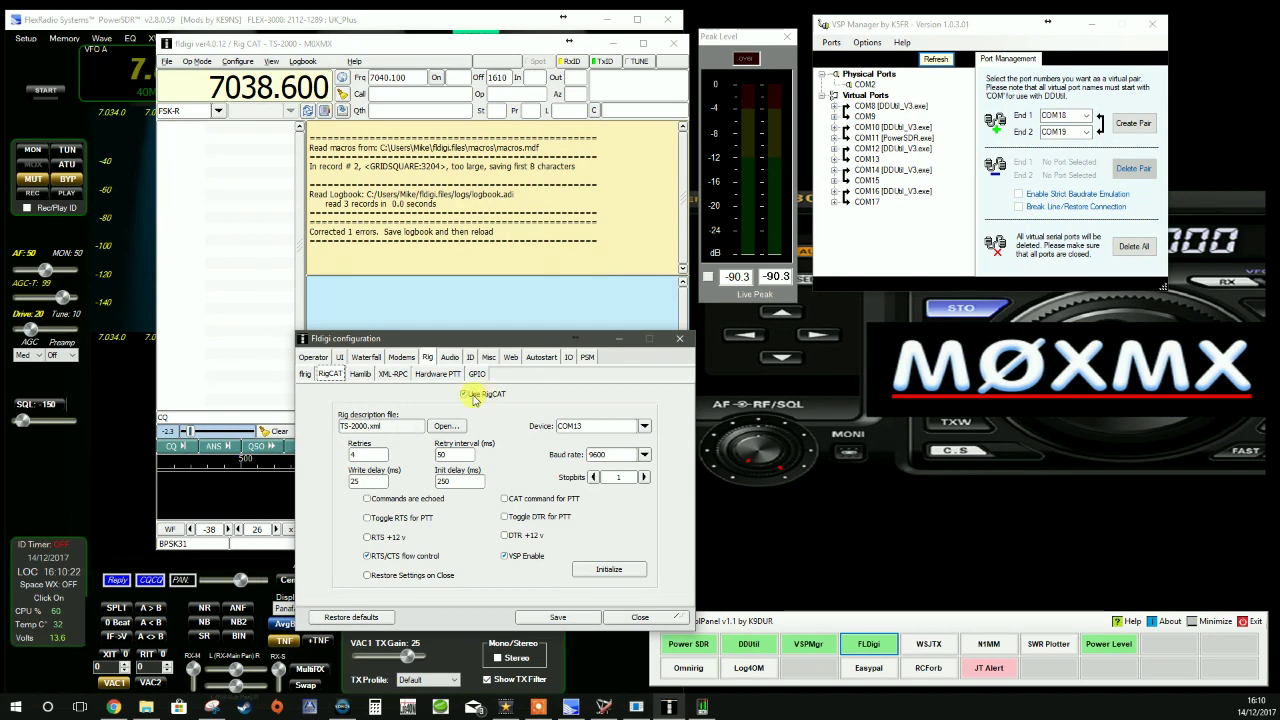
pyautogui.click(505, 499)
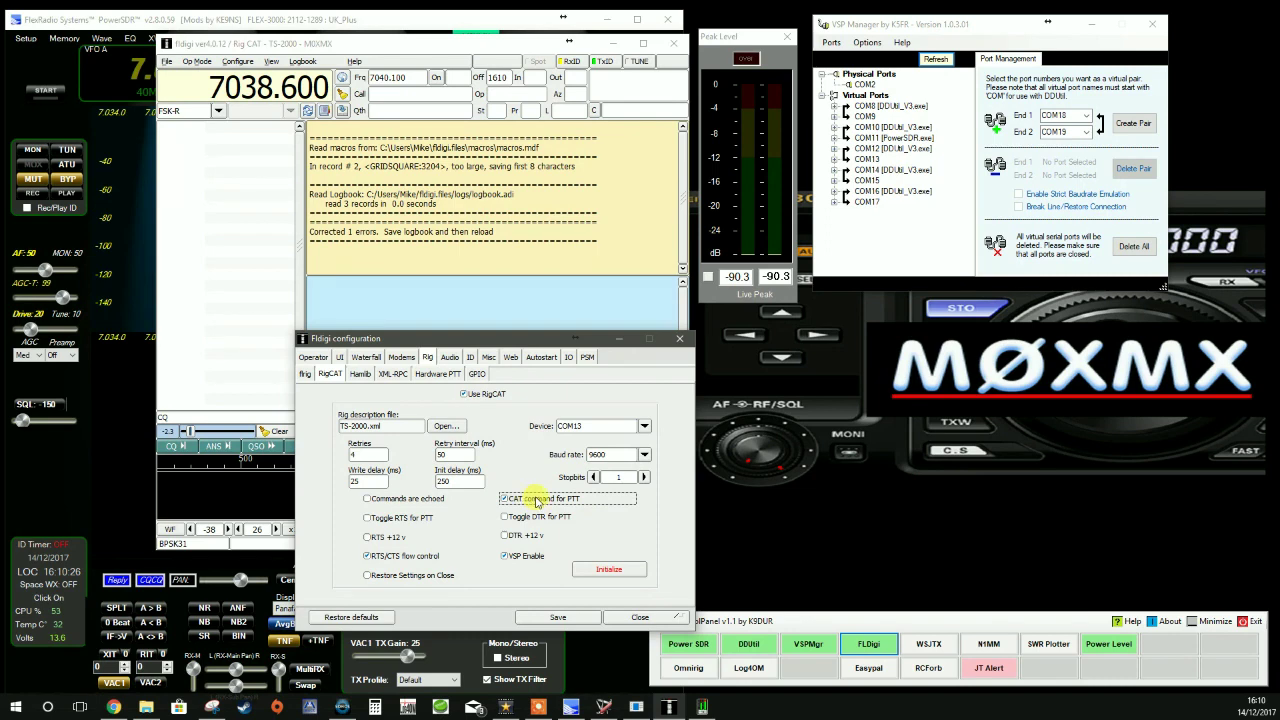
pyautogui.click(611, 572)
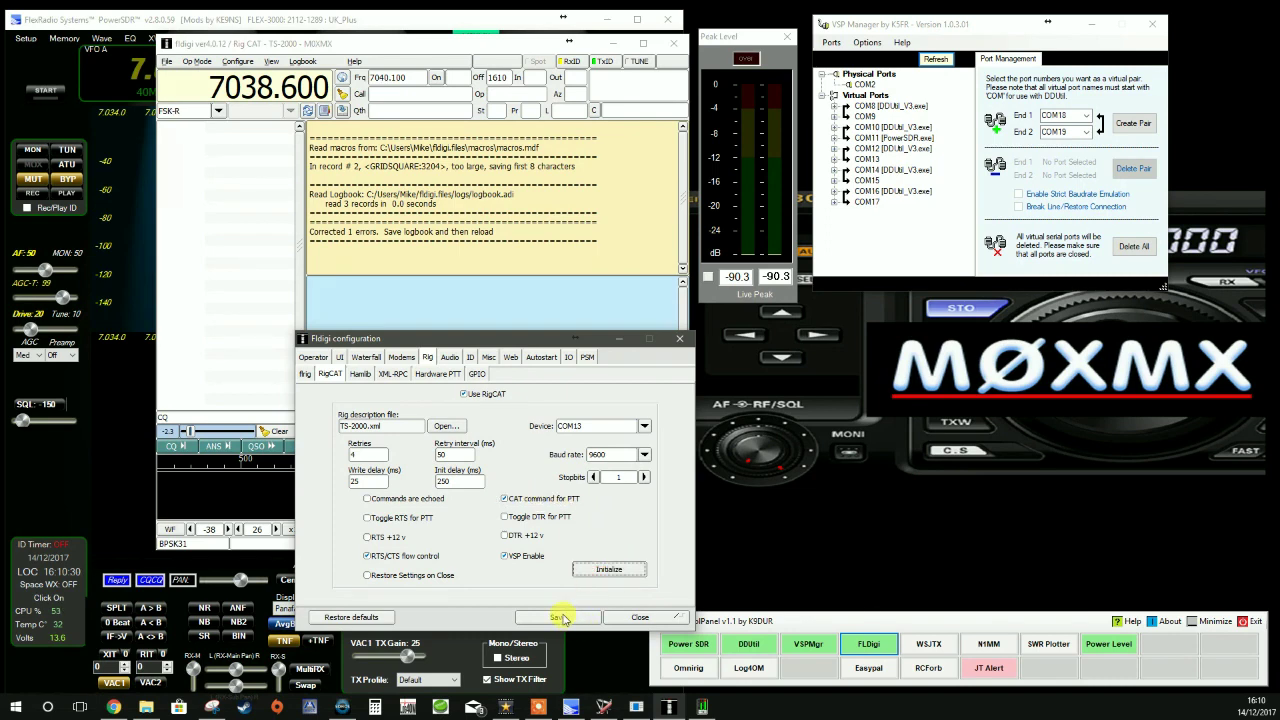
pyautogui.click(638, 617)
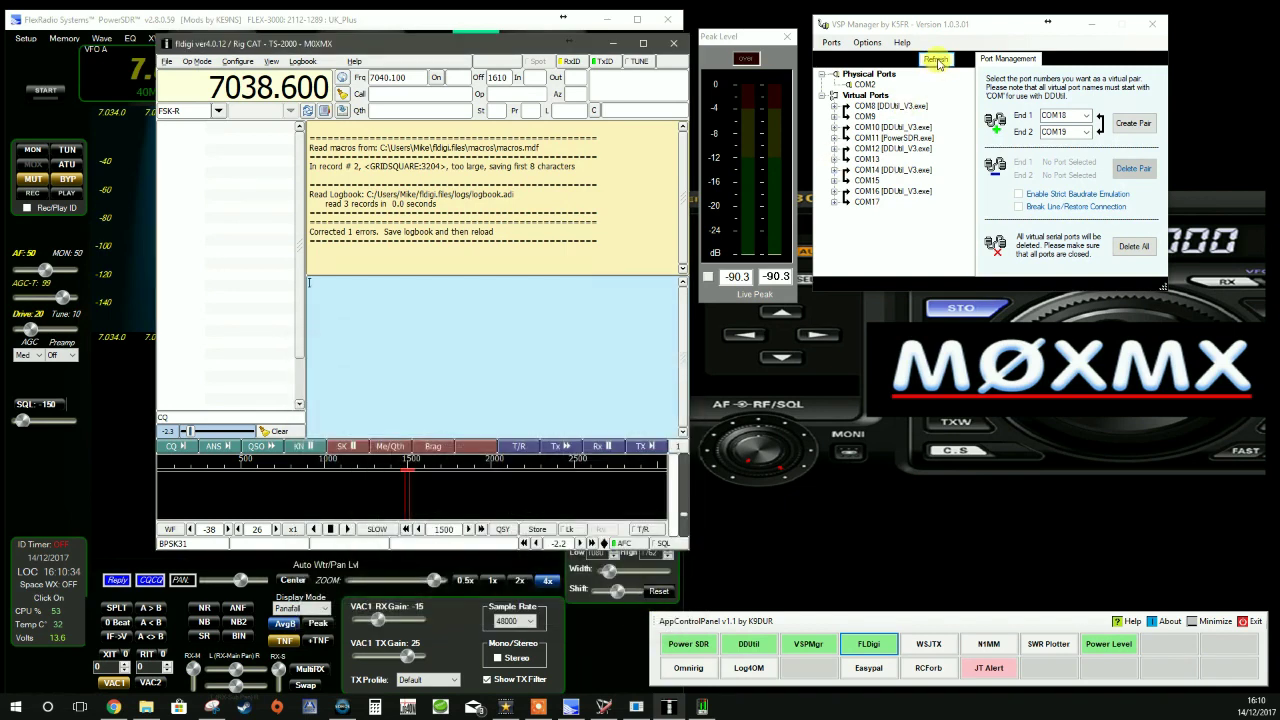
# Refresh the virtual port list and move FLDigi and the Peak Level meter to uncover PowerSDR's panadapter.
pyautogui.click(937, 61)
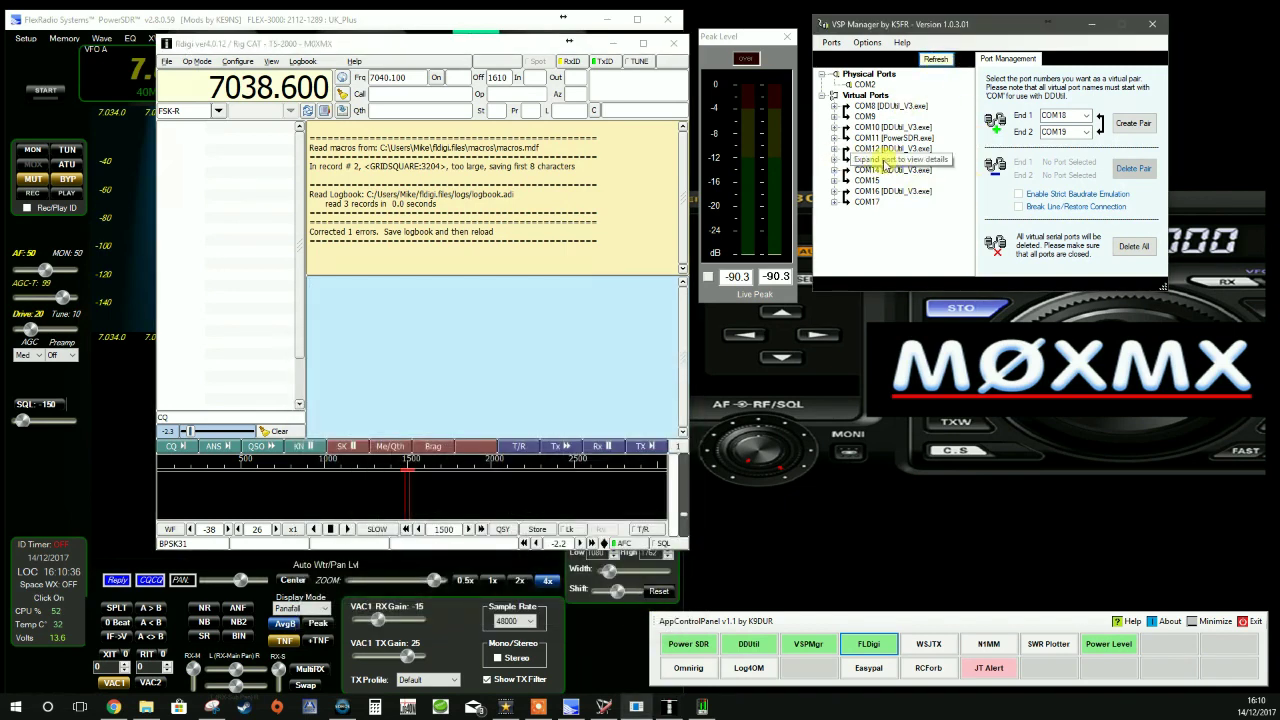
pyautogui.moveTo(399, 49); pyautogui.dragTo(956, 171)
pyautogui.moveTo(769, 38); pyautogui.dragTo(545, 368)
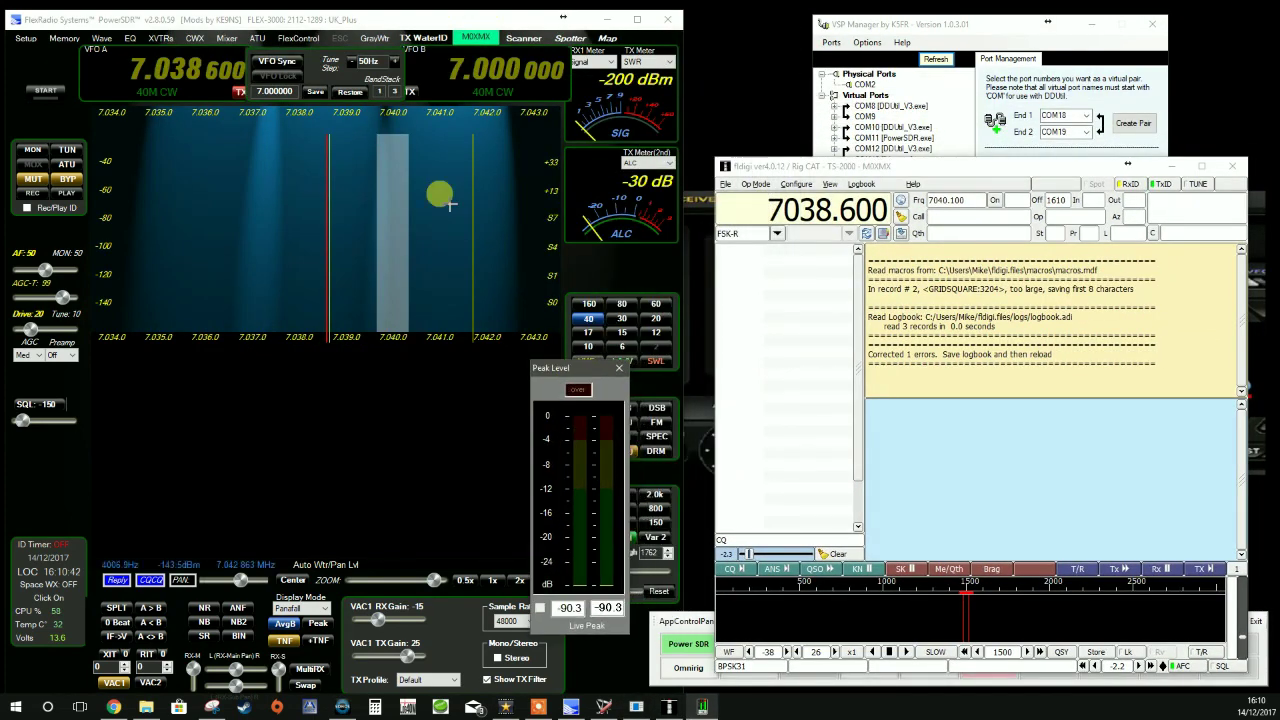
# Start the radio in PowerSDR with Drive at 0 and test FLDigi's transmit keying by switching TUNE on and off.
pyautogui.click(38, 95)
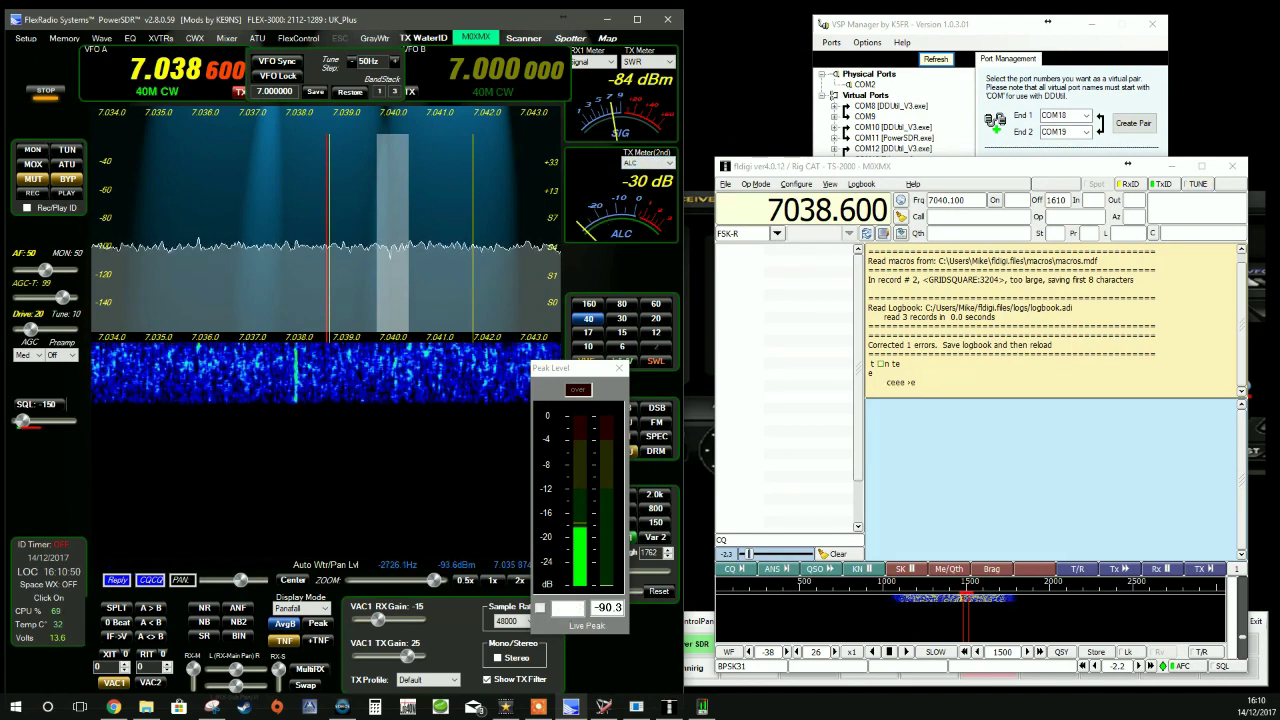
pyautogui.moveTo(35, 330); pyautogui.dragTo(20, 330)
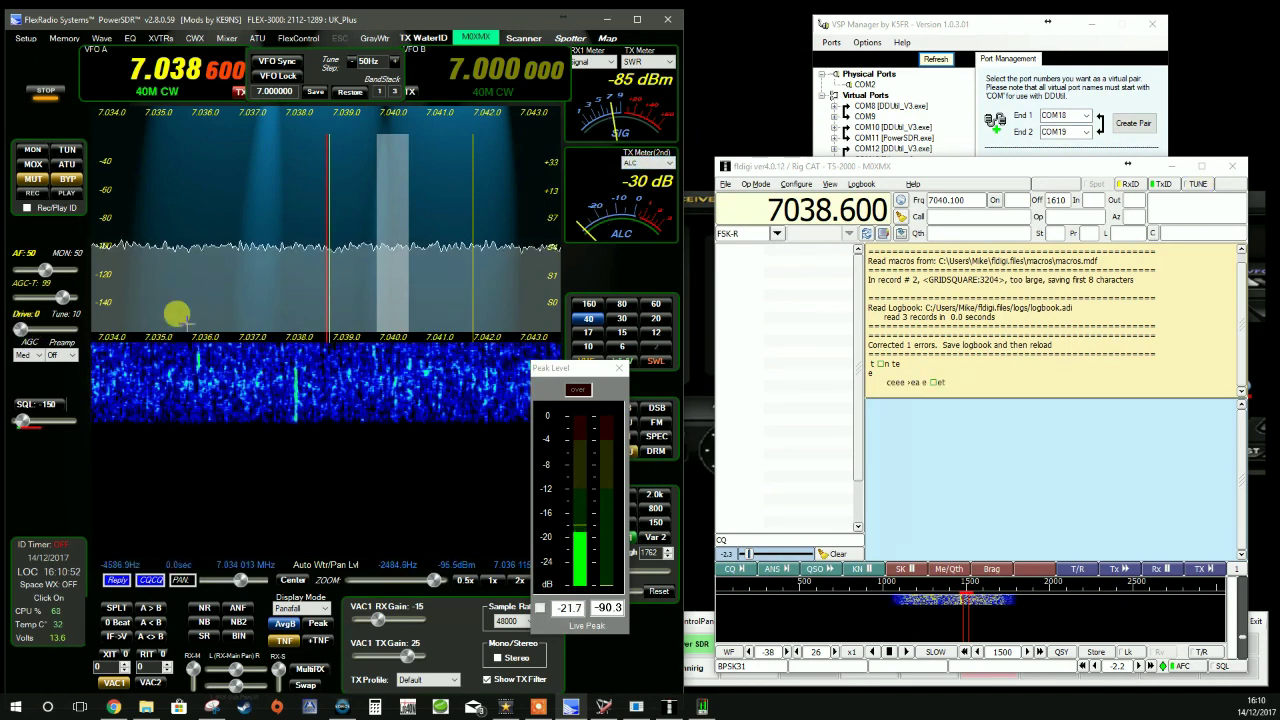
pyautogui.click(1198, 186)
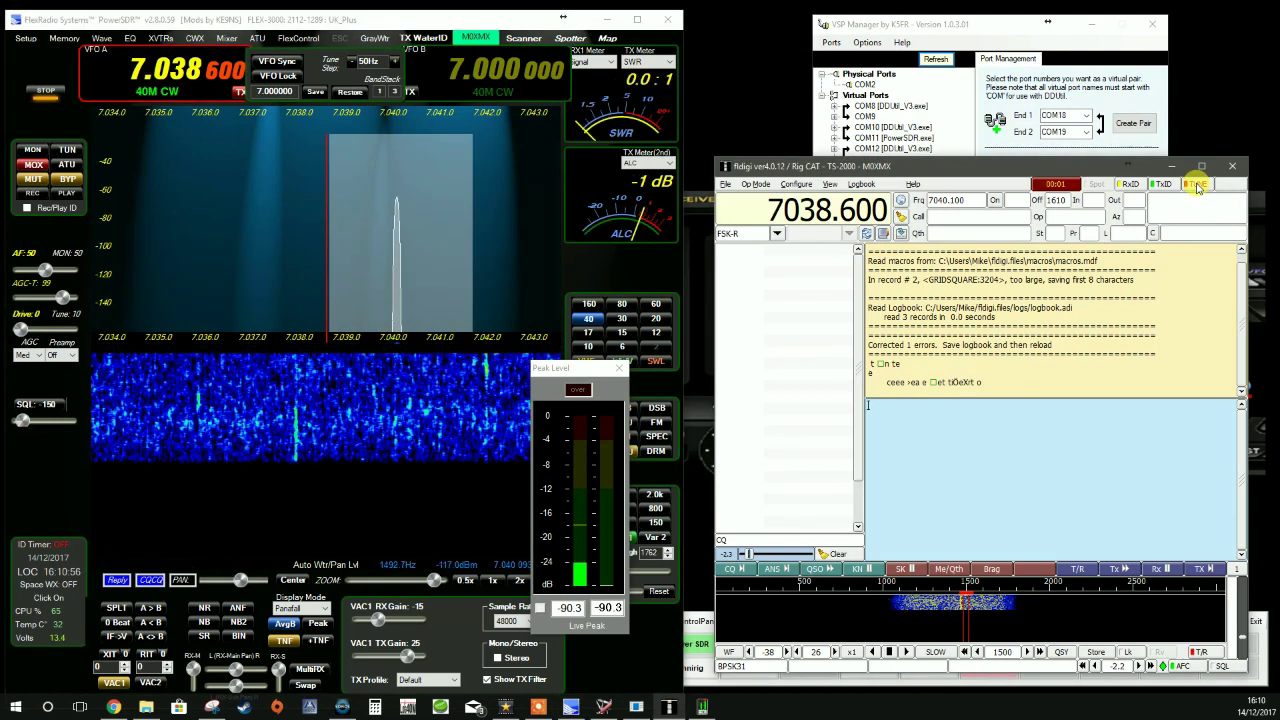
pyautogui.click(1198, 186)
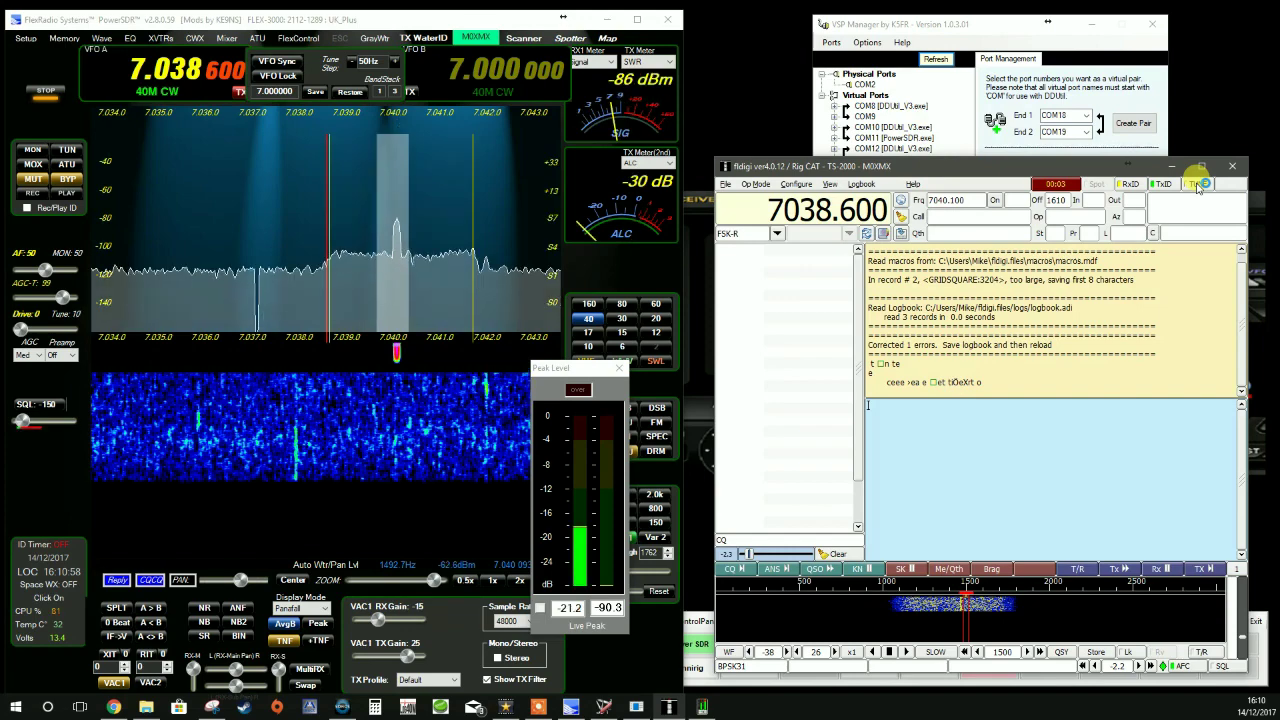
# Place FLDigi back over PowerSDR, launch WSJT-X from AppControlPanel and close the Peak Level meter.
pyautogui.moveTo(1015, 166); pyautogui.dragTo(437, 149)
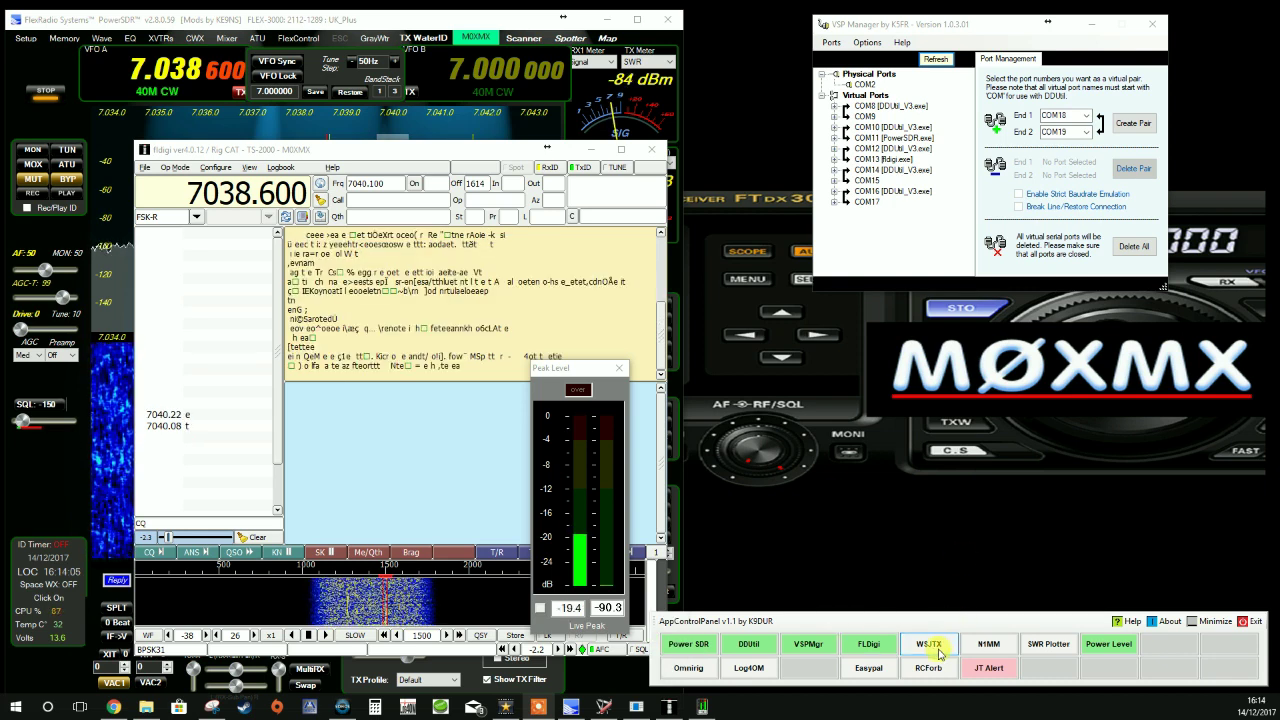
pyautogui.click(930, 644)
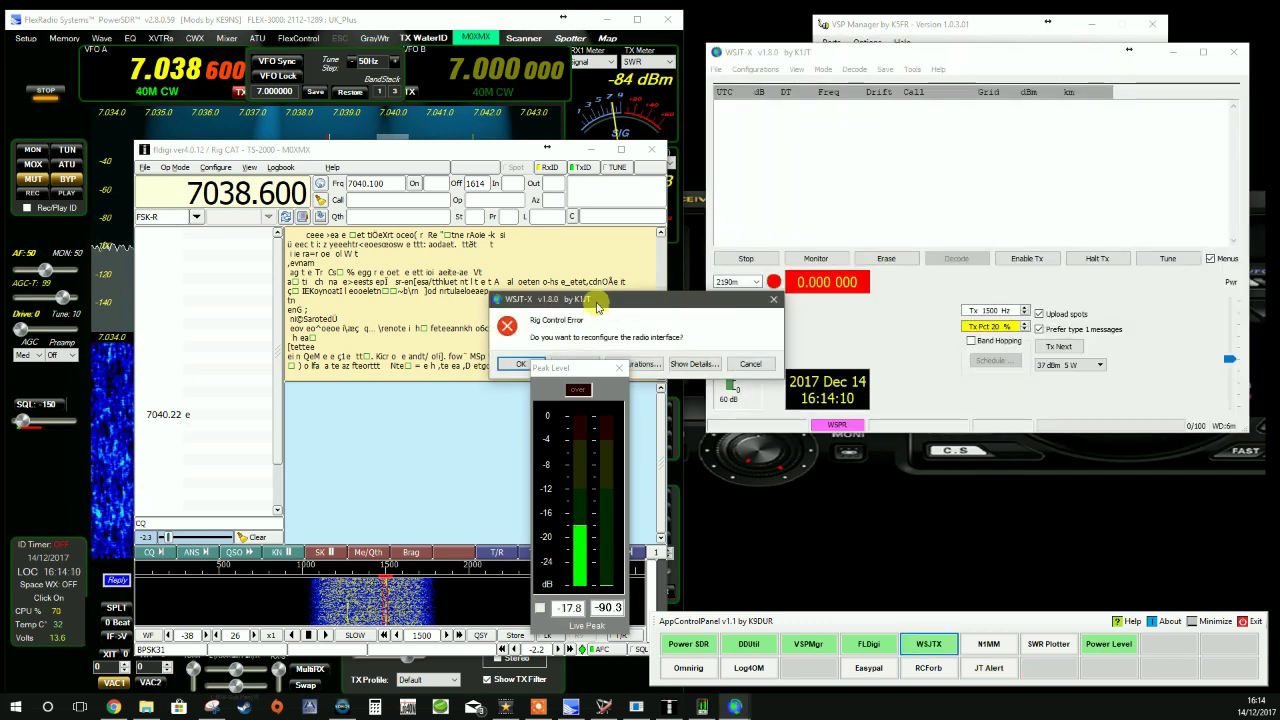
pyautogui.click(618, 367)
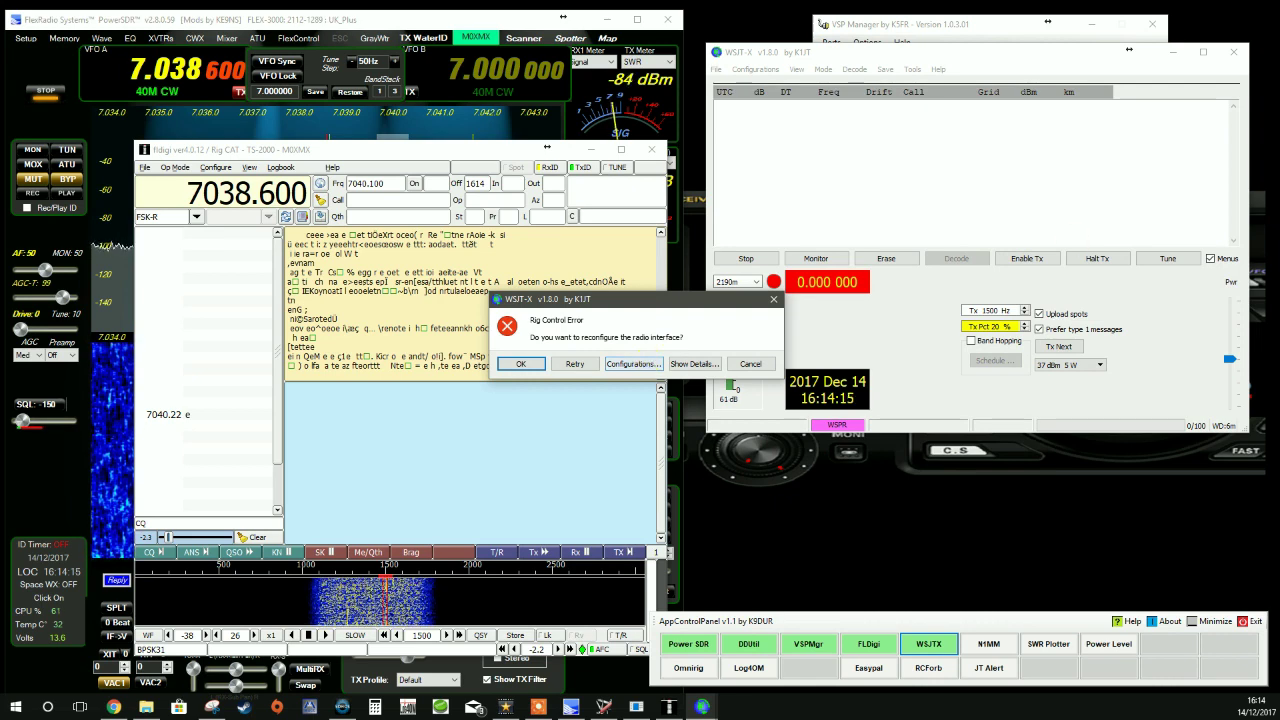
# Dismiss WSJT-X's rig control error and open the Radio section of its settings.
pyautogui.click(643, 366)
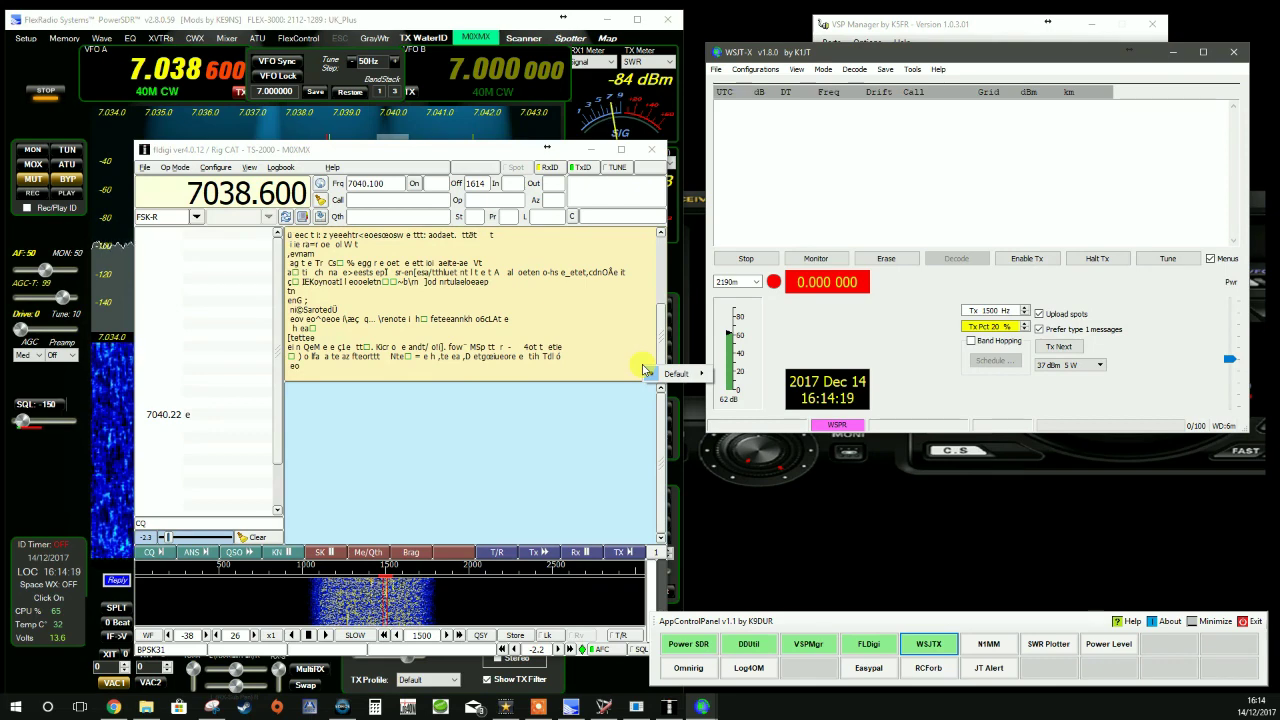
pyautogui.click(772, 70)
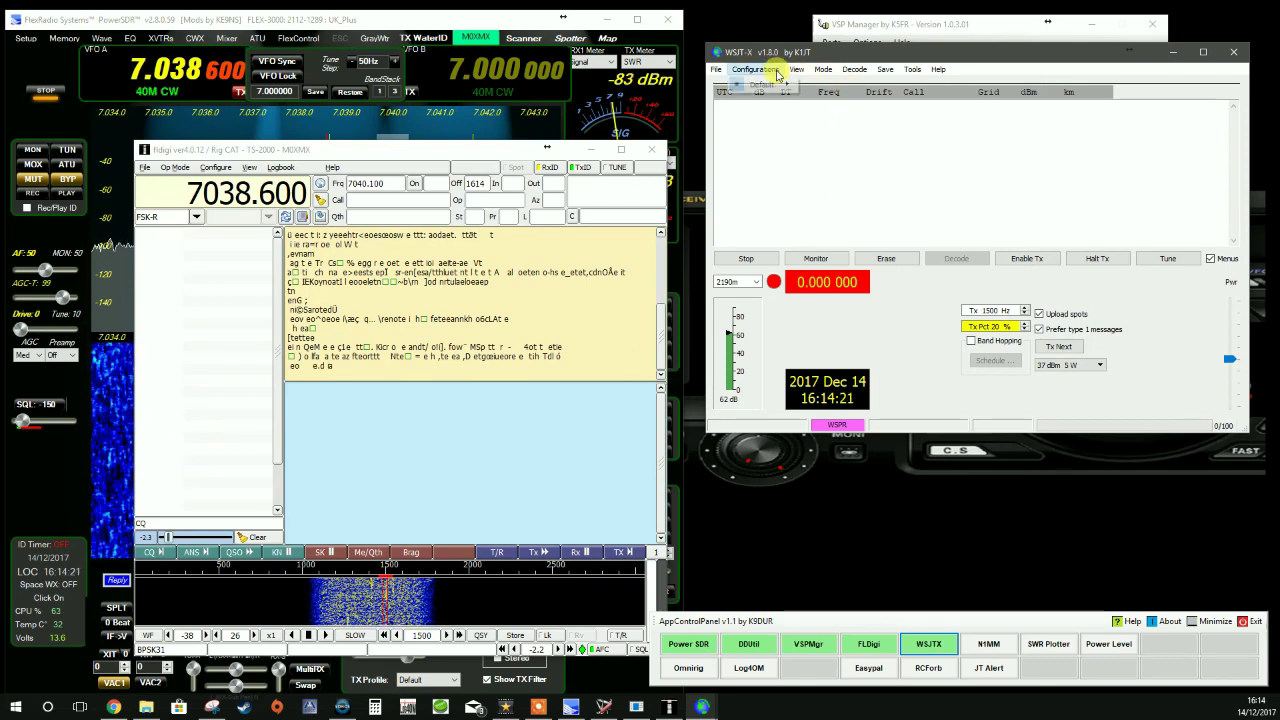
pyautogui.click(716, 69)
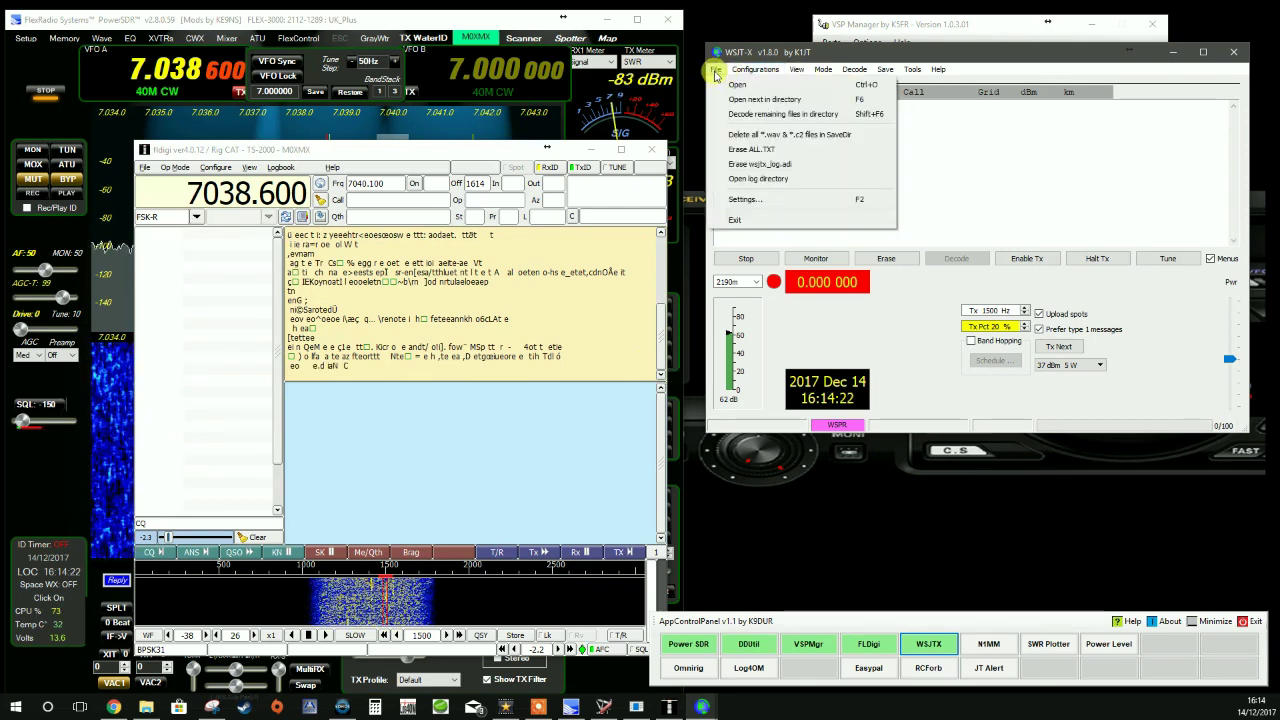
pyautogui.click(743, 199)
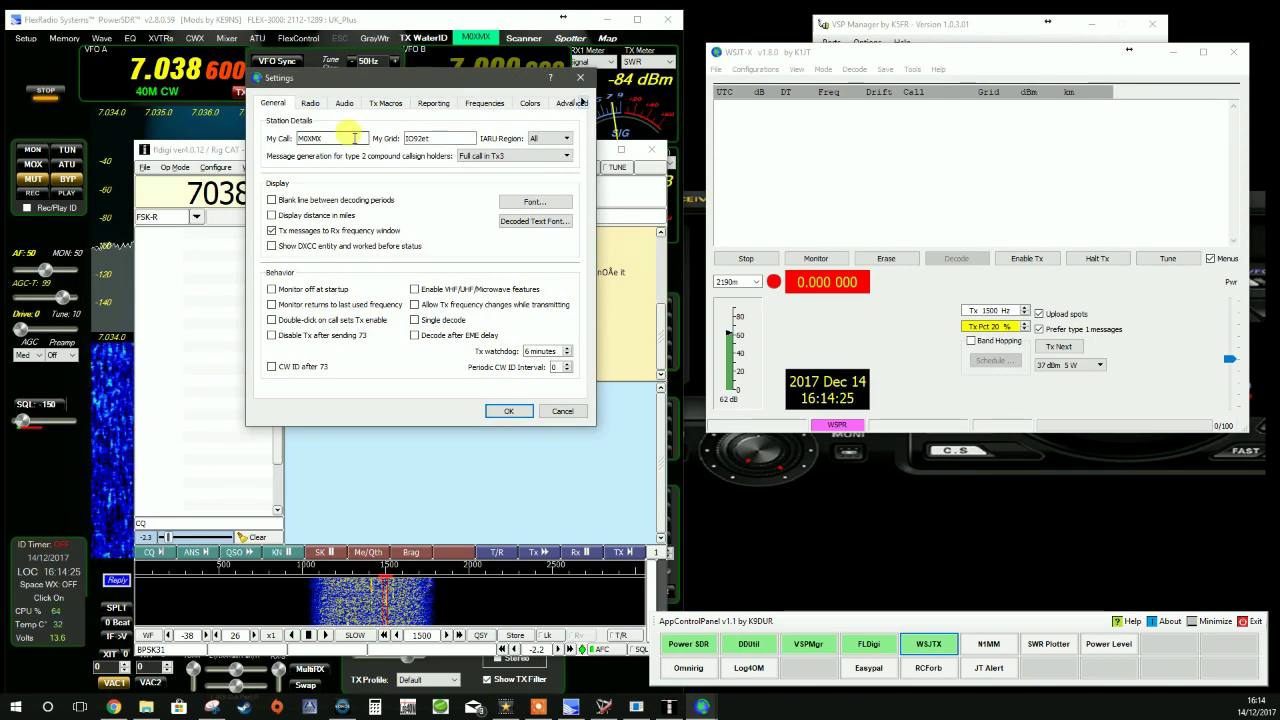
pyautogui.click(310, 103)
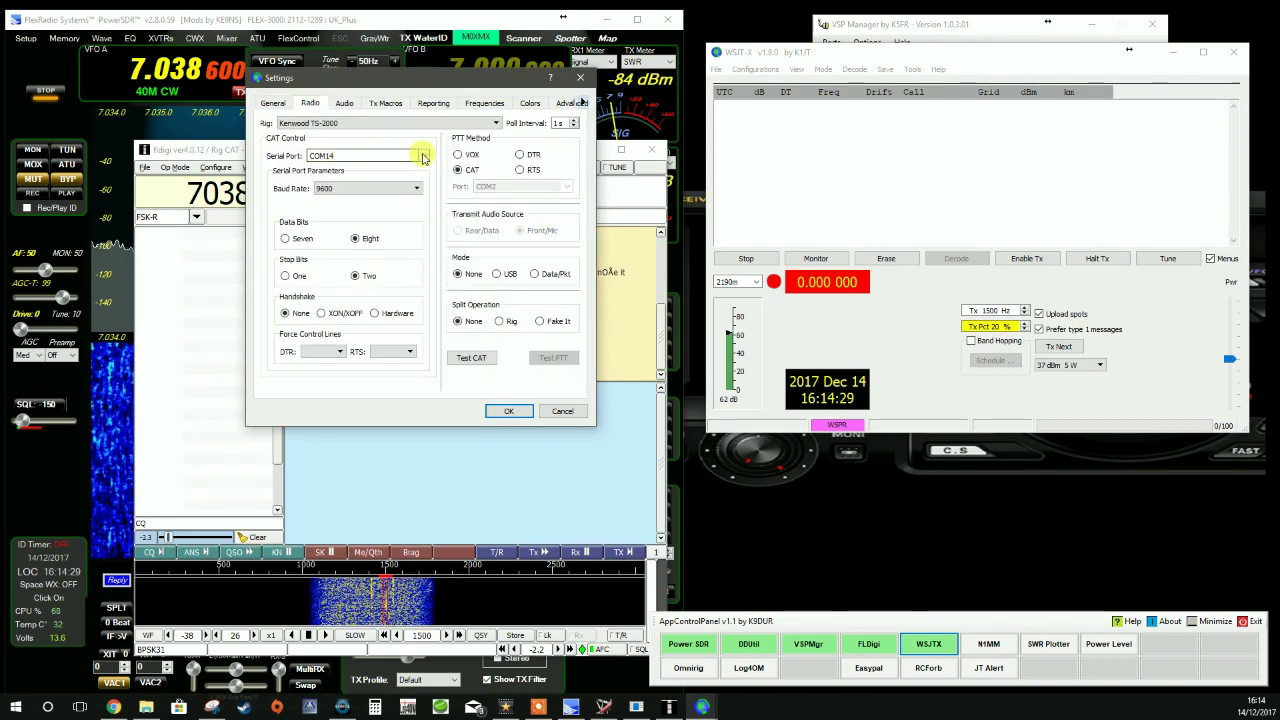
# Check the port pairs in VSP Manager and set WSJT-X's CAT serial port to COM15 with CAT as the PTT method.
pyautogui.click(1174, 58)
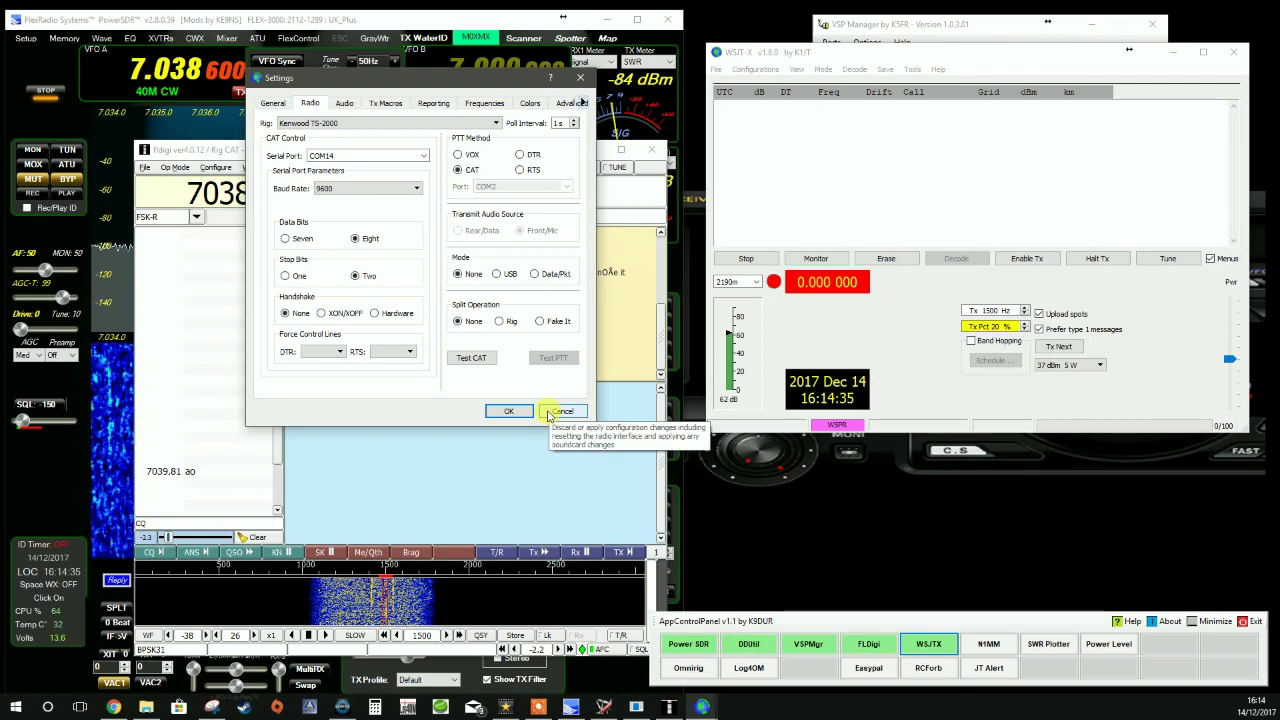
pyautogui.click(870, 22)
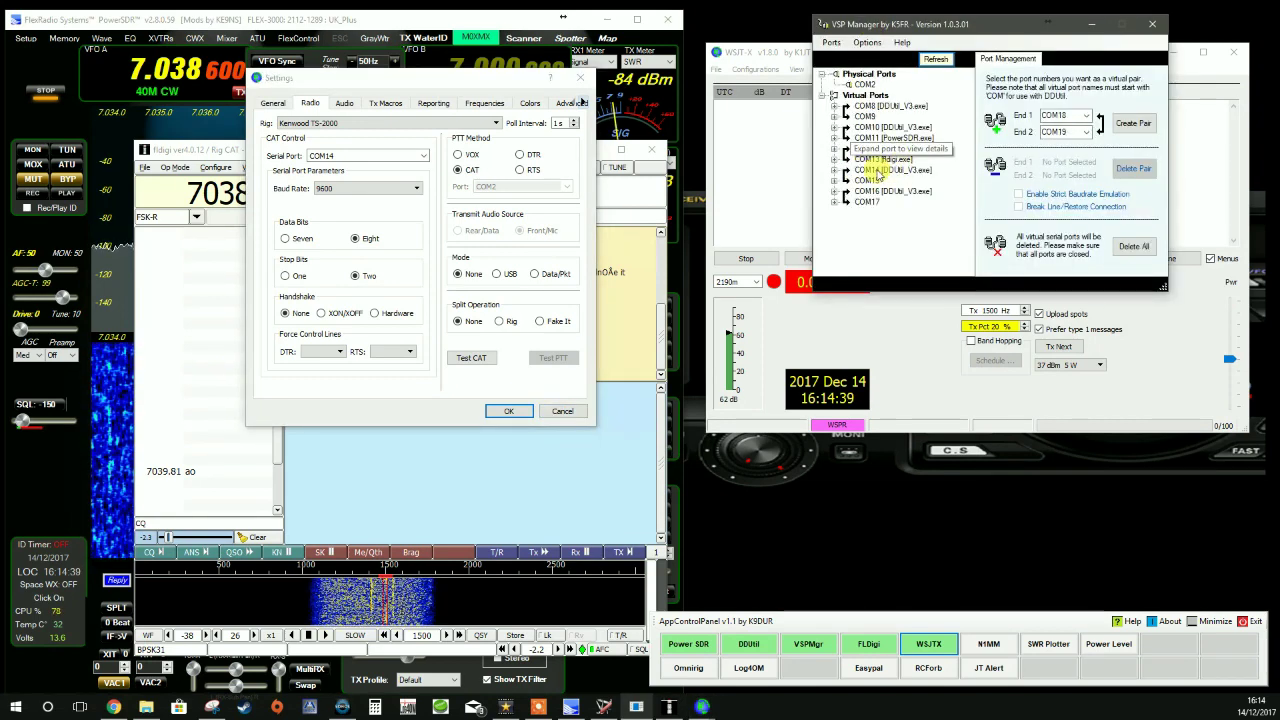
pyautogui.click(330, 156)
pyautogui.click(424, 158)
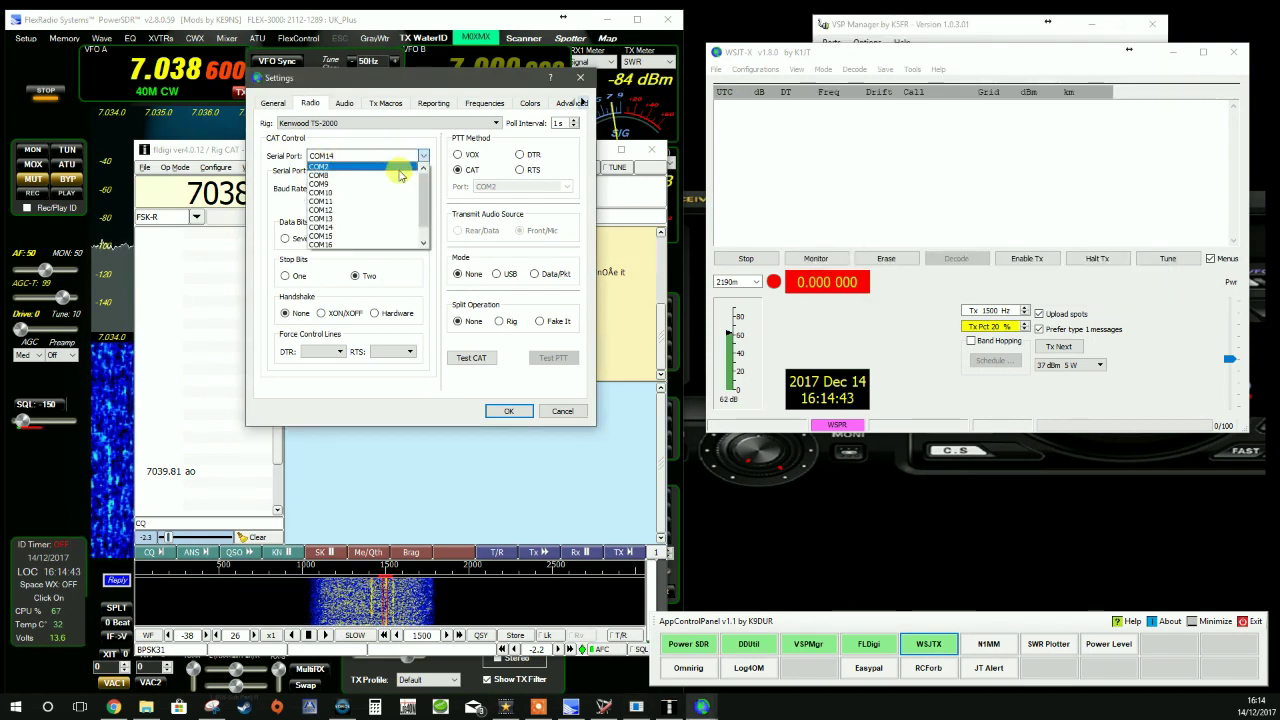
pyautogui.click(370, 238)
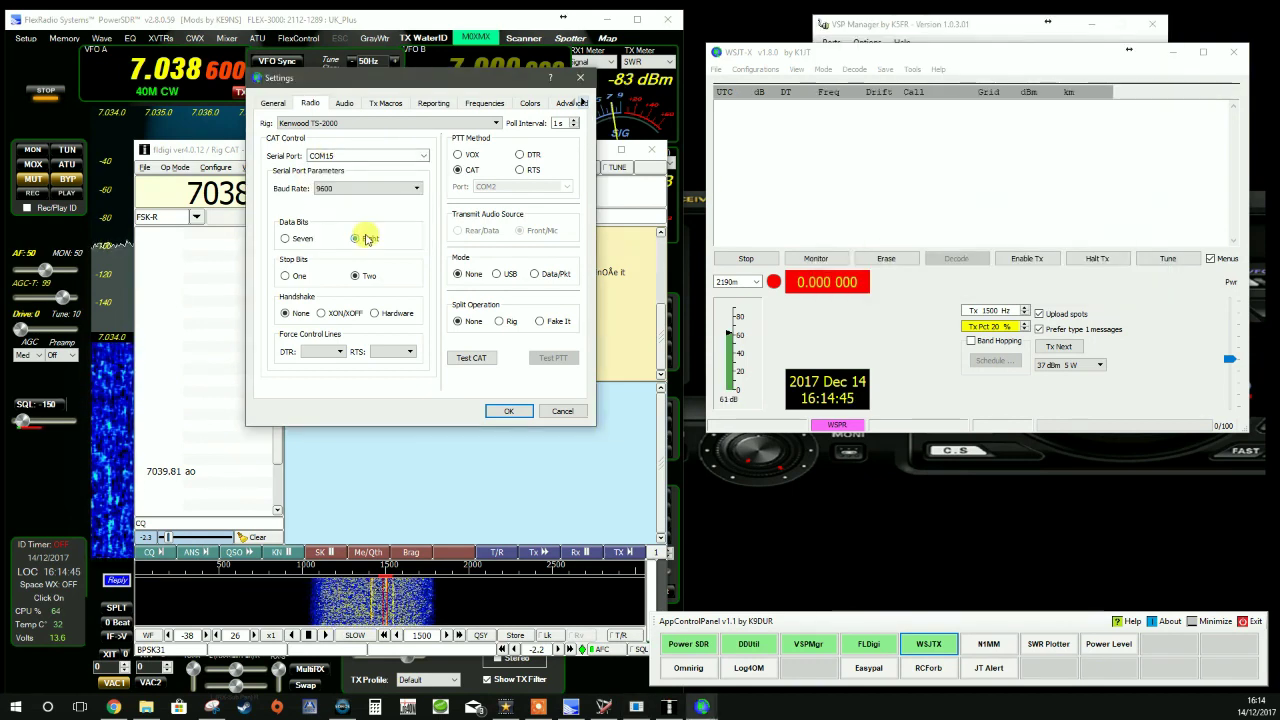
pyautogui.click(470, 171)
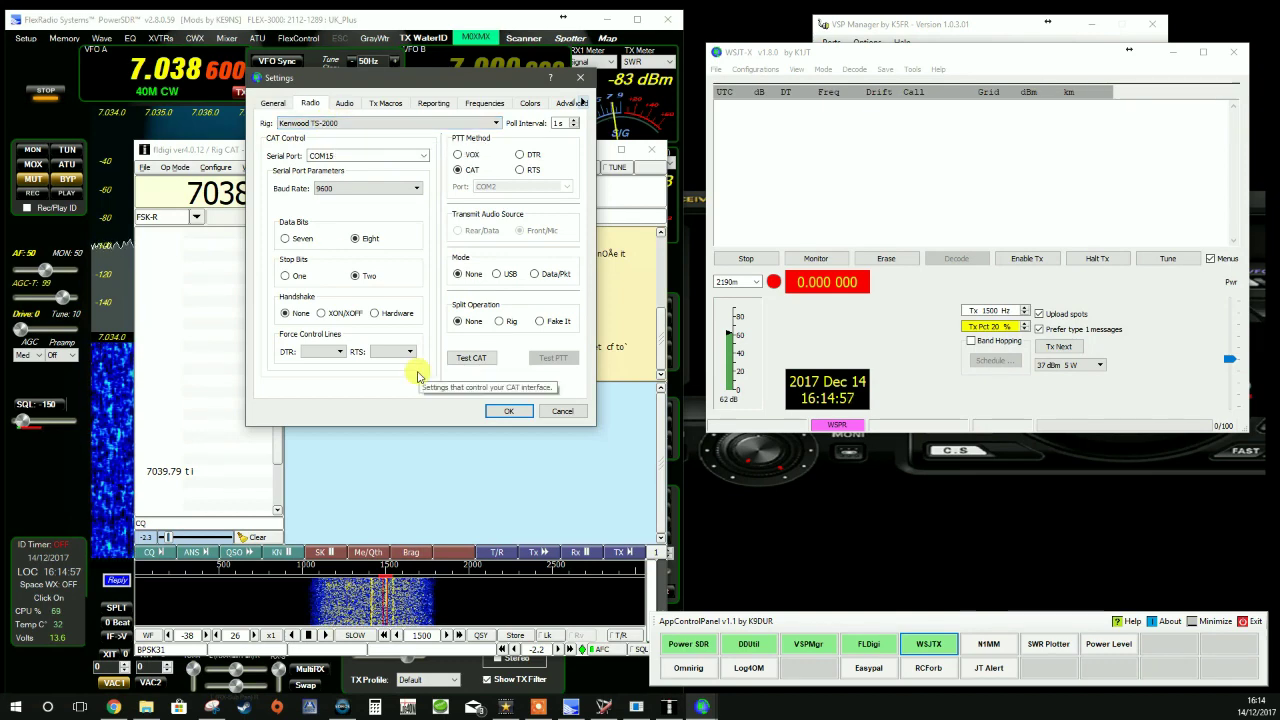
# Test CAT control, switch the PTT test on and off, and accept the WSJT-X settings.
pyautogui.click(470, 358)
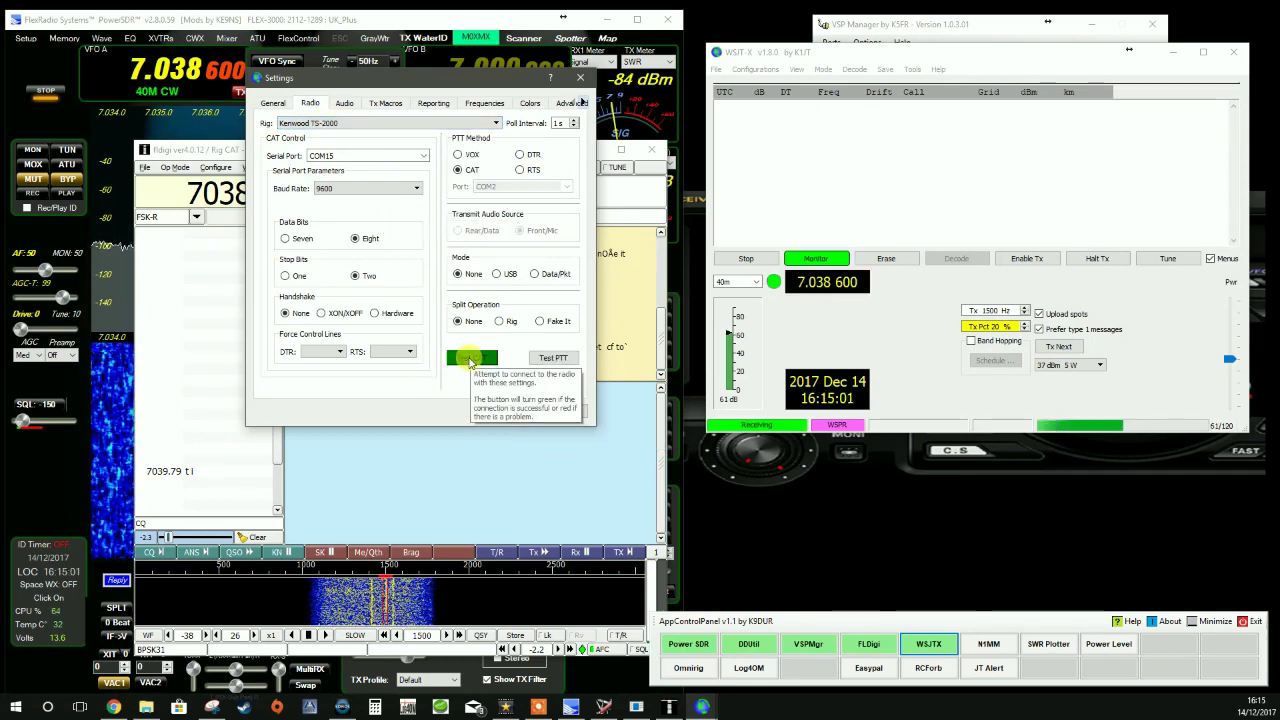
pyautogui.click(553, 361)
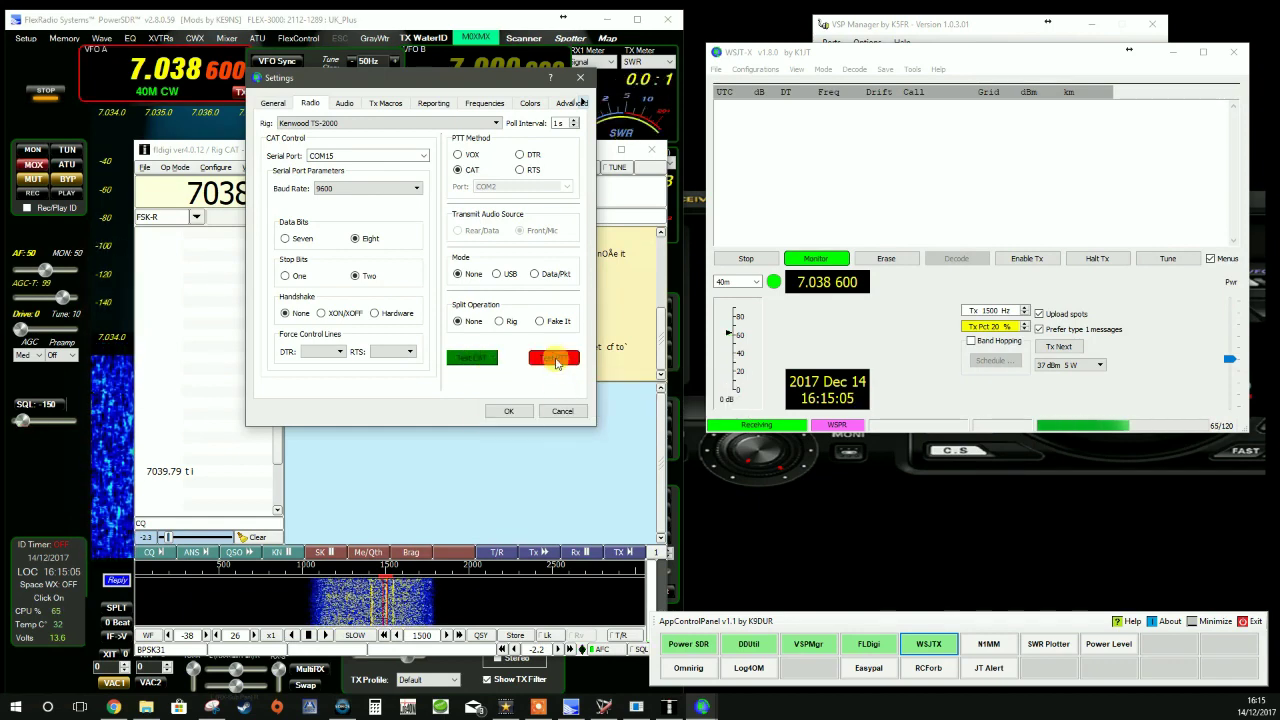
pyautogui.click(555, 361)
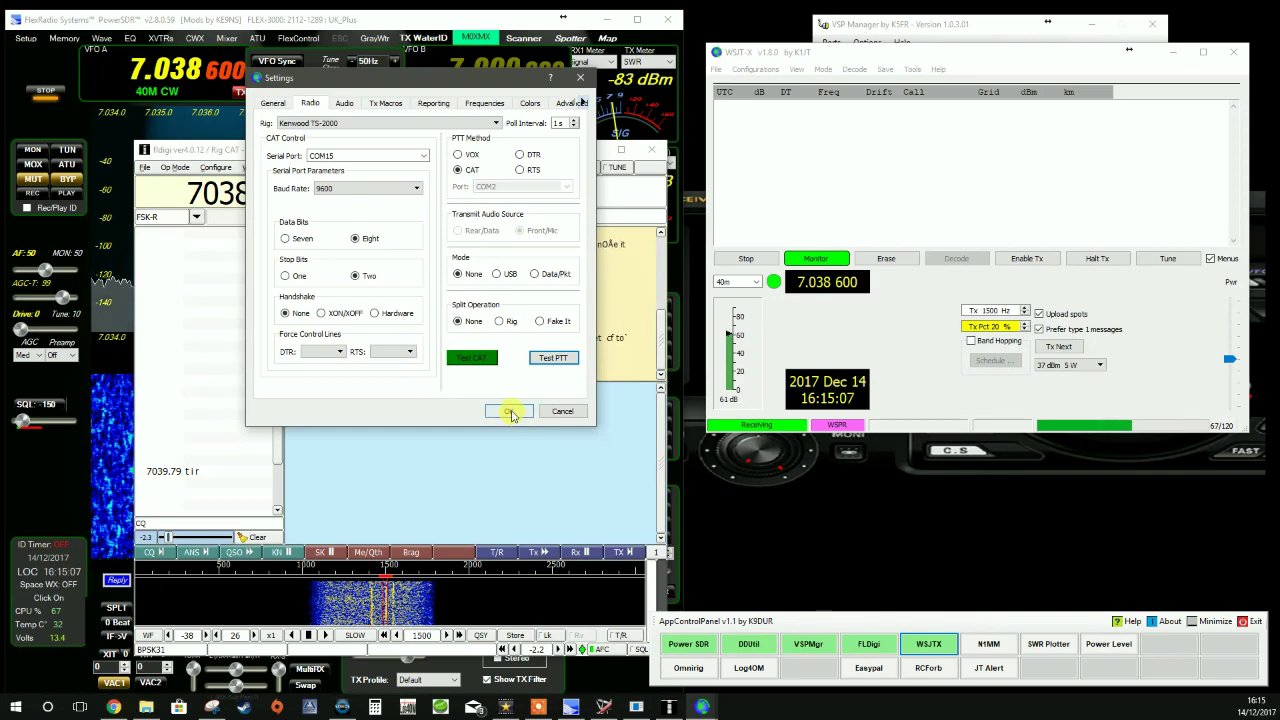
pyautogui.click(508, 410)
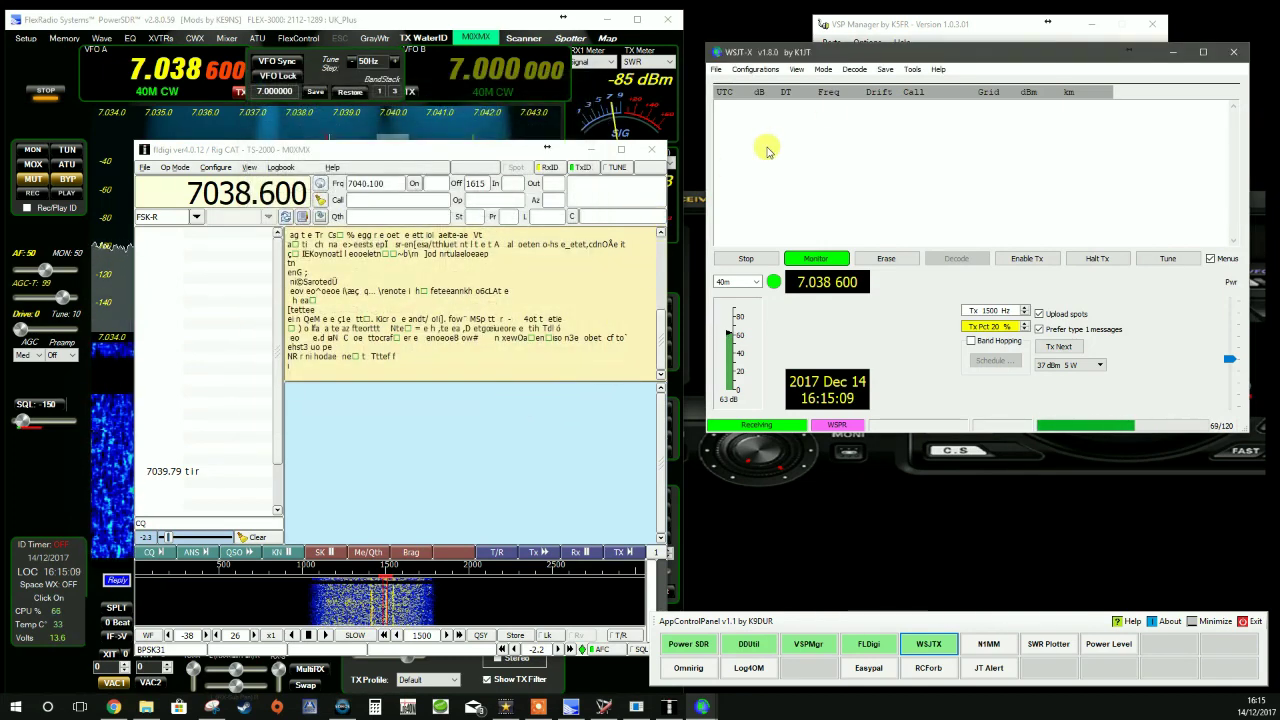
# Bring VSP Manager to the front, close FLDigi from AppControlPanel and refresh the virtual port list.
pyautogui.click(870, 25)
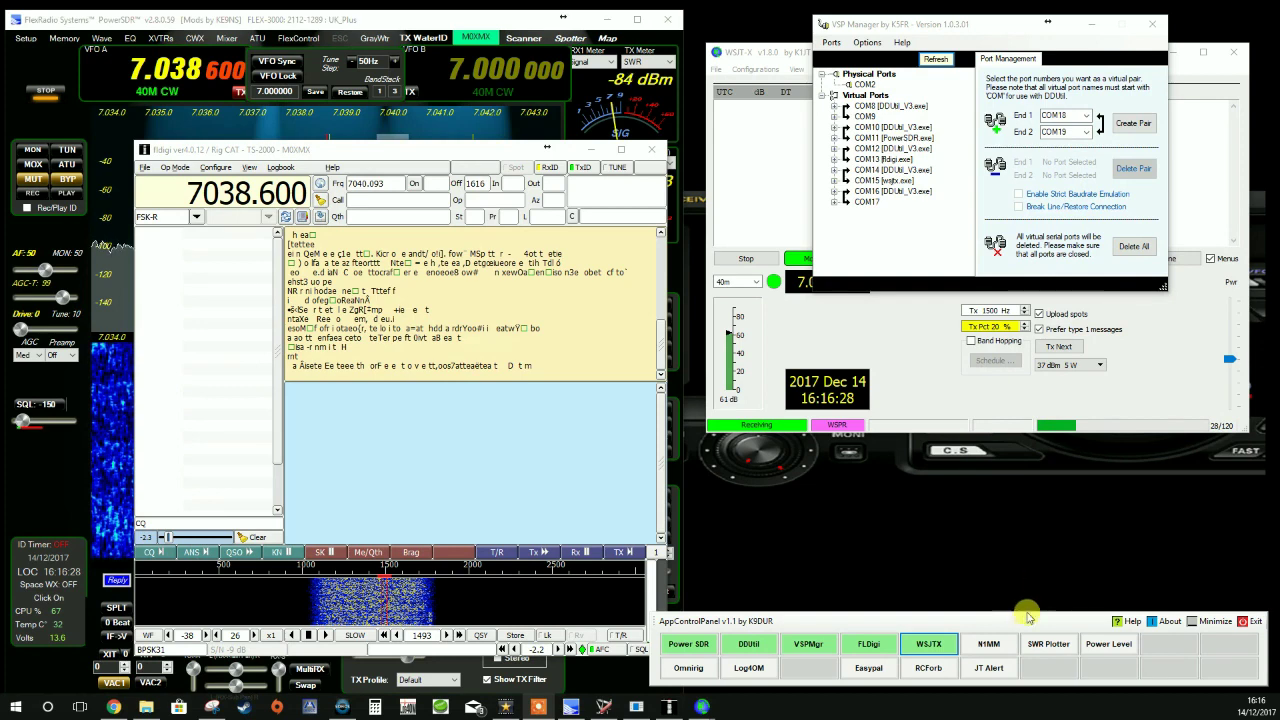
pyautogui.click(869, 645)
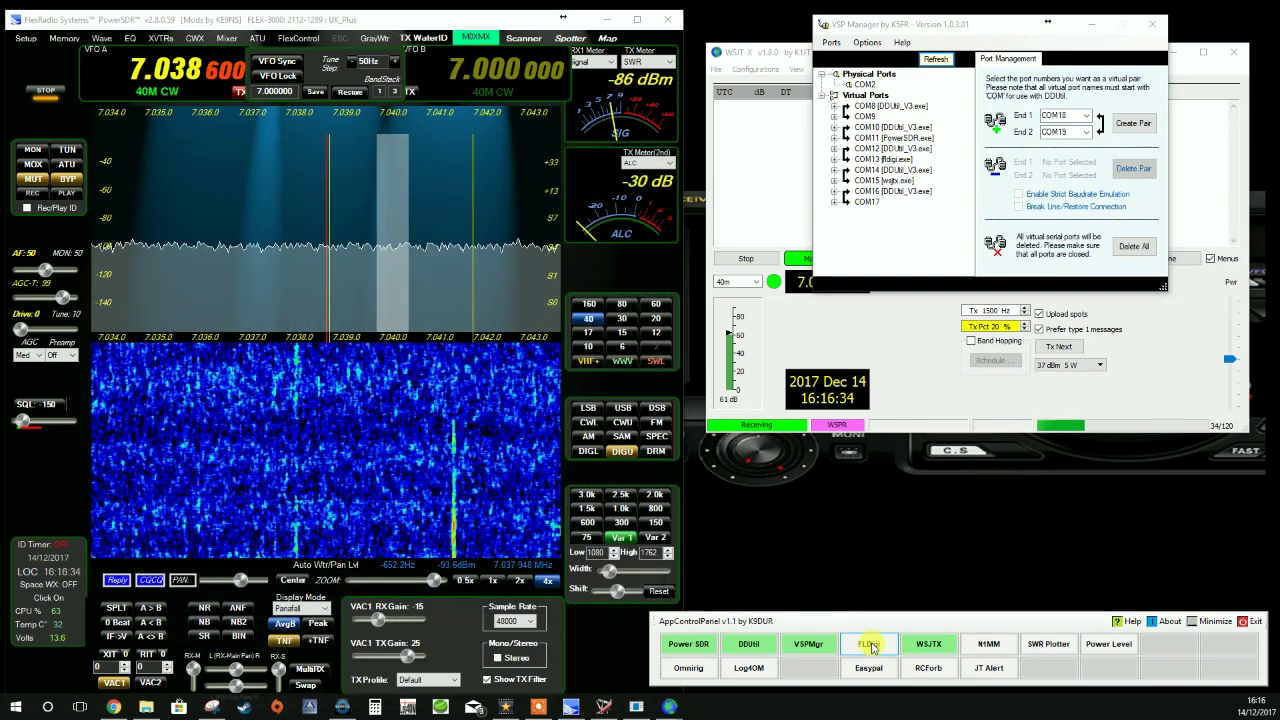
pyautogui.click(936, 59)
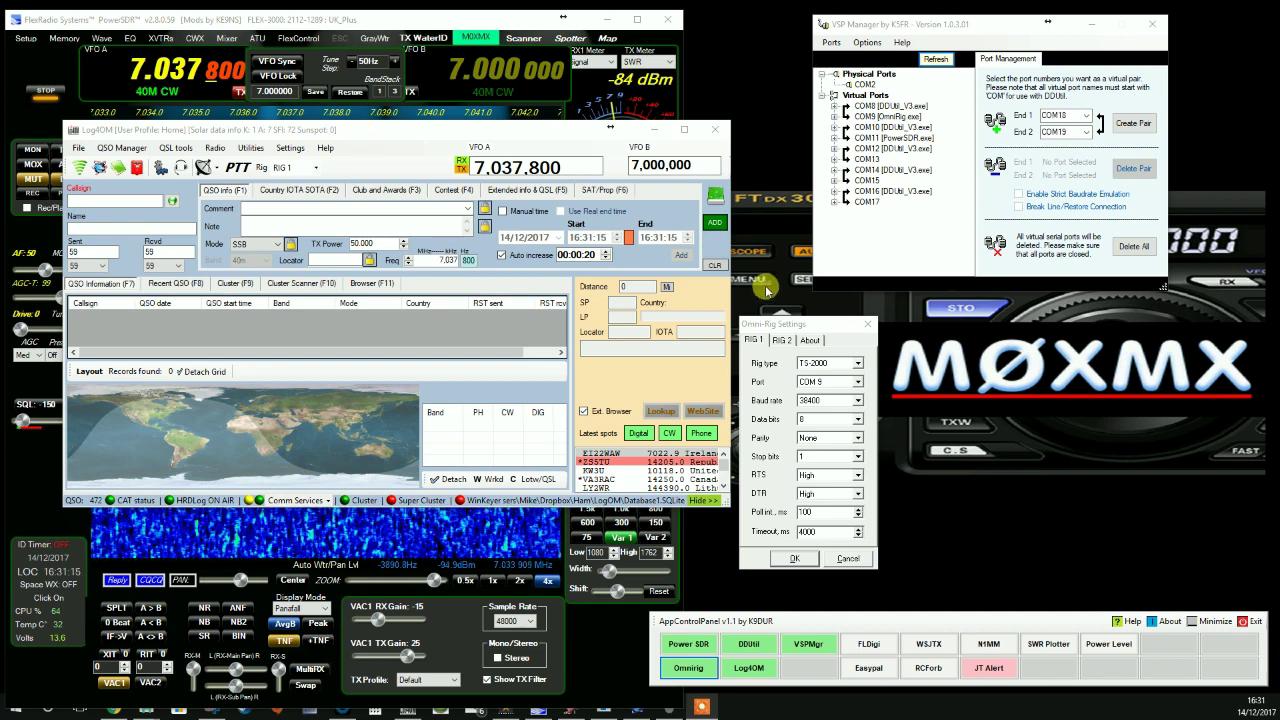
# Move the Omni-Rig Settings window farther away from the Log4OM window.
pyautogui.moveTo(787, 328); pyautogui.dragTo(905, 318)
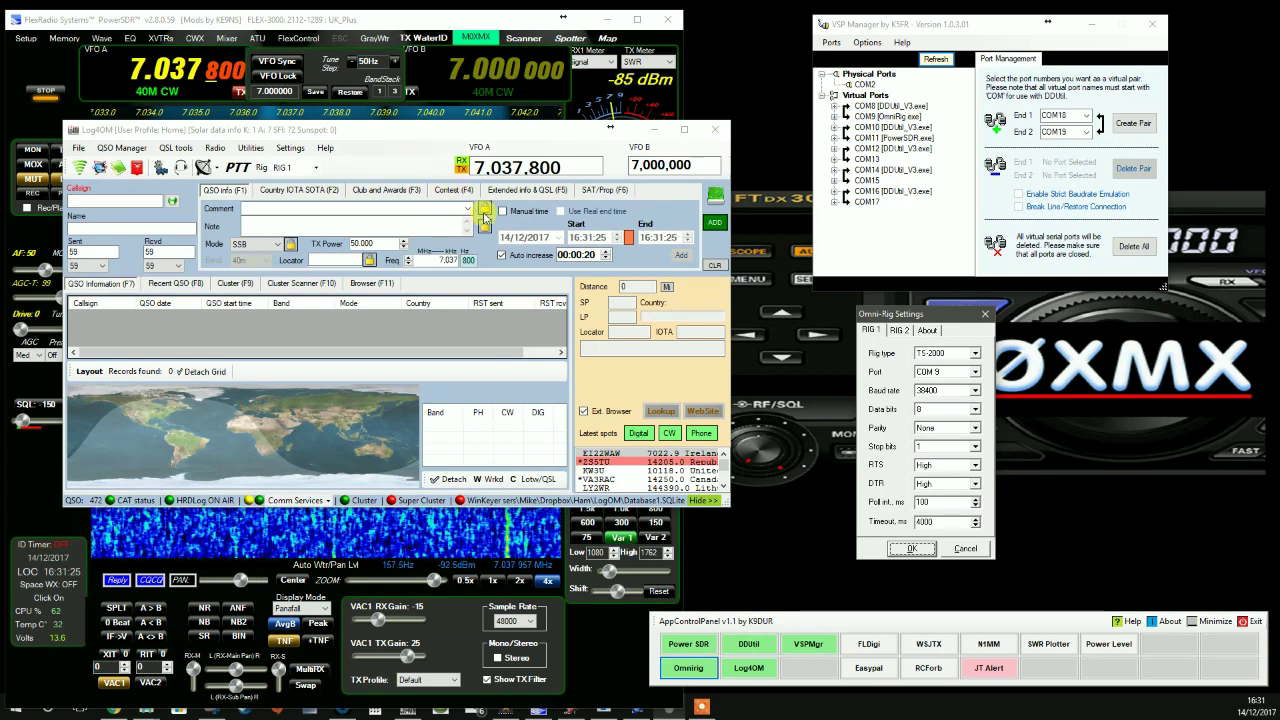
pyautogui.moveTo(936, 318); pyautogui.dragTo(983, 311)
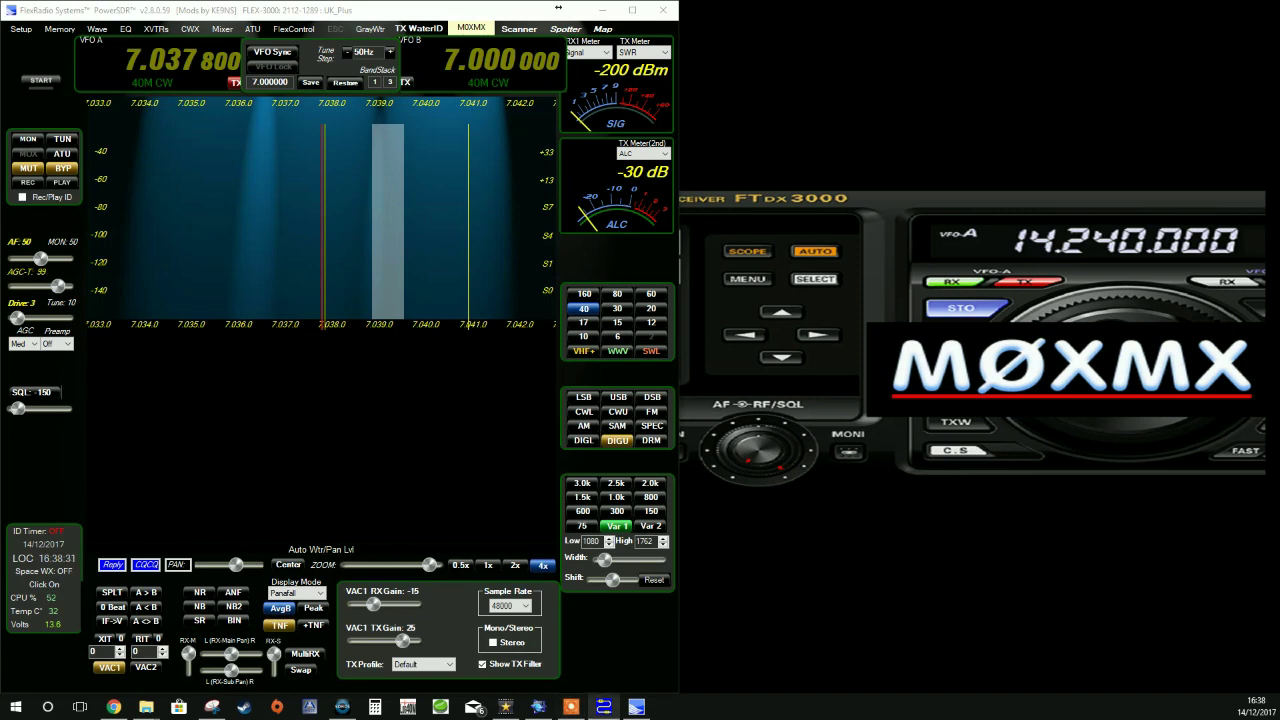
# Examine cable 2's parameters in the Virtual Audio Cable Control Panel and place the Windows Sound playback device list alongside it.
pyautogui.moveTo(1006, 143); pyautogui.dragTo(957, 185)
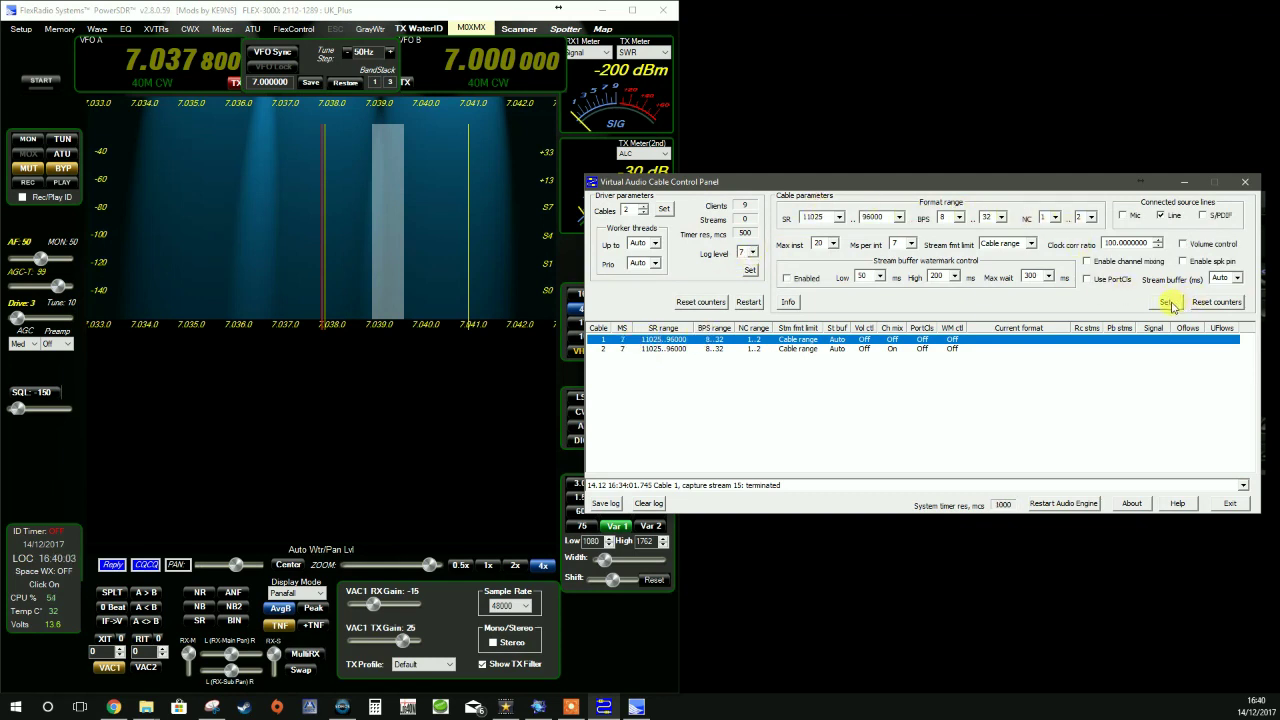
pyautogui.click(660, 349)
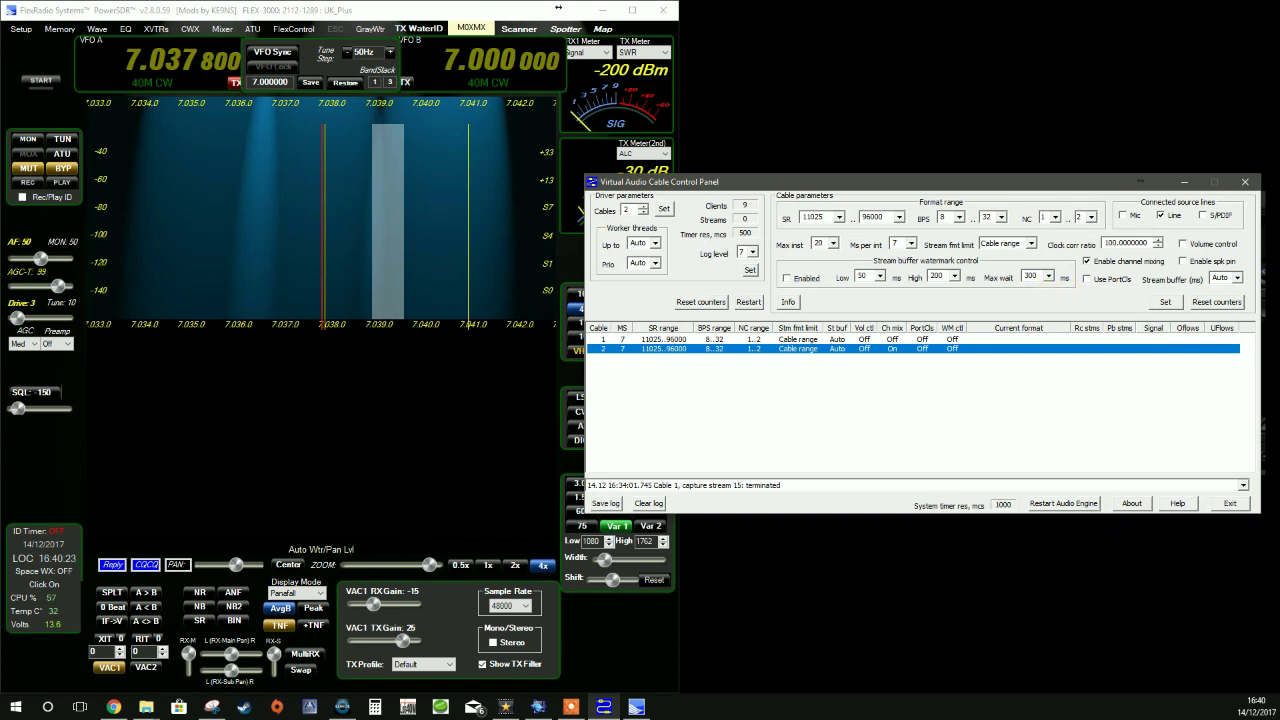
pyautogui.click(558, 7)
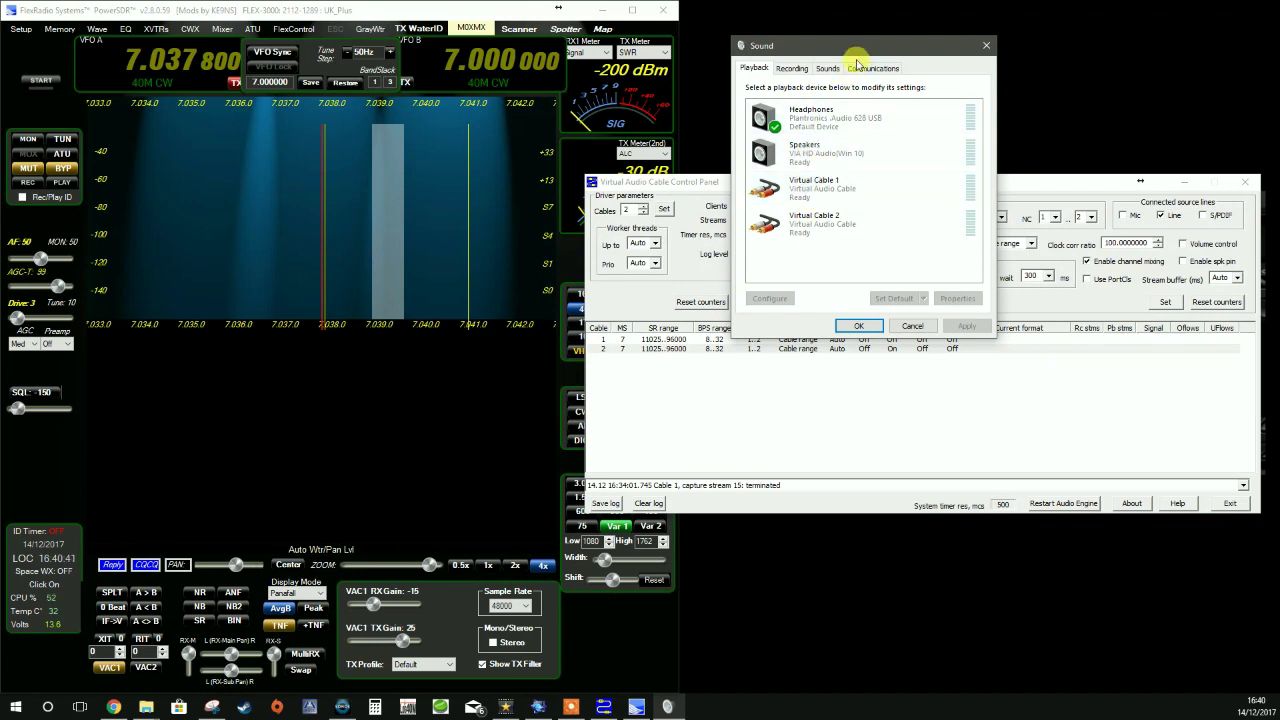
pyautogui.moveTo(855, 45); pyautogui.dragTo(986, 53)
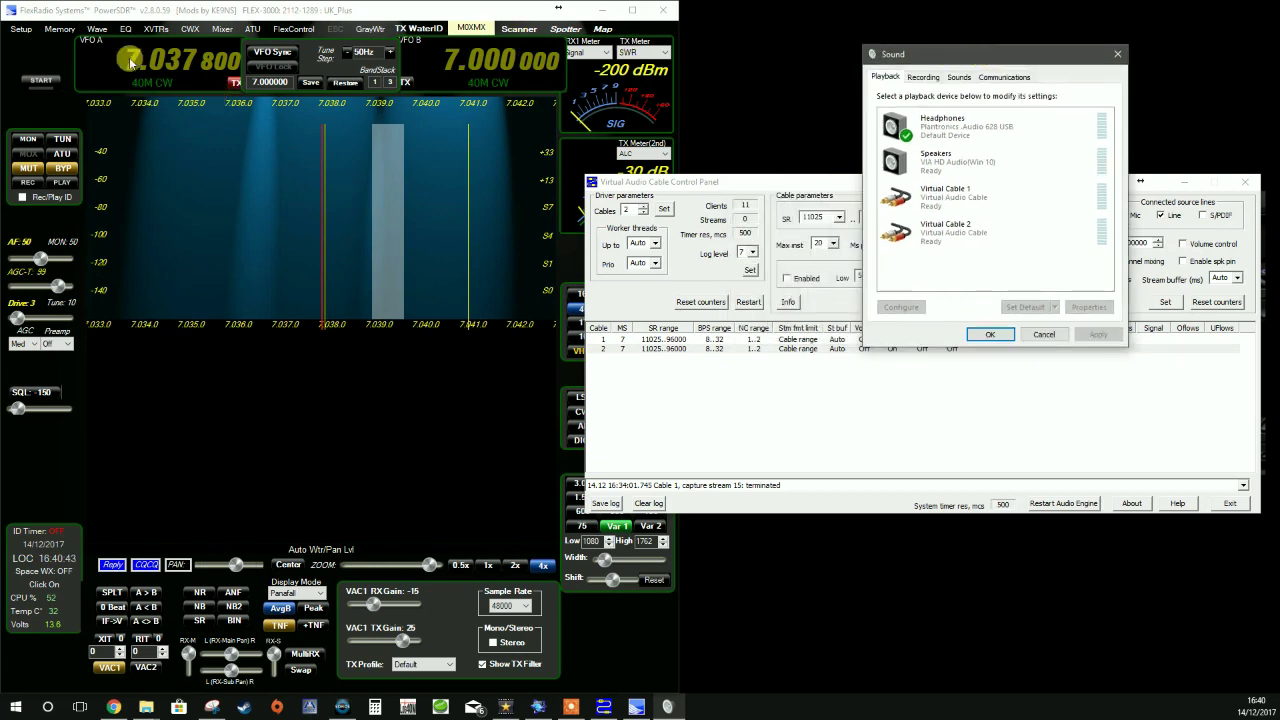
# Open PowerSDR's VAC 1 audio setup and review which virtual cables serve as its input and output.
pyautogui.click(18, 30)
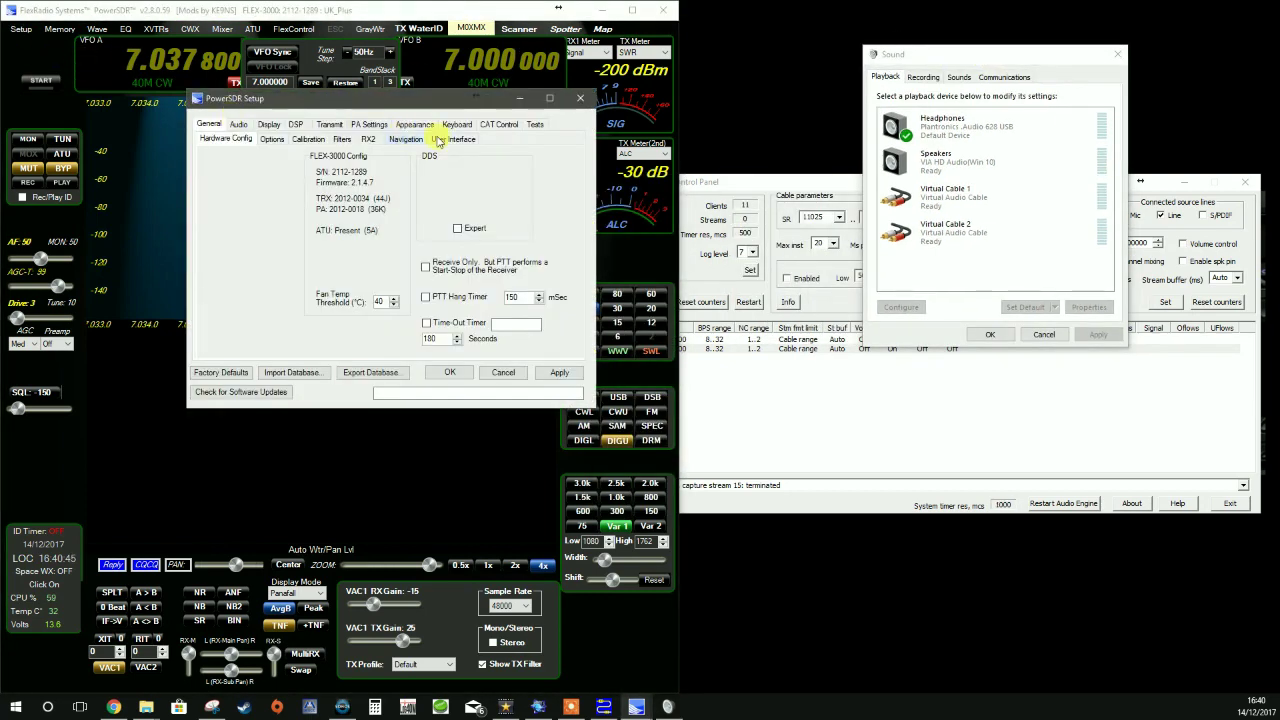
pyautogui.click(240, 124)
pyautogui.click(240, 139)
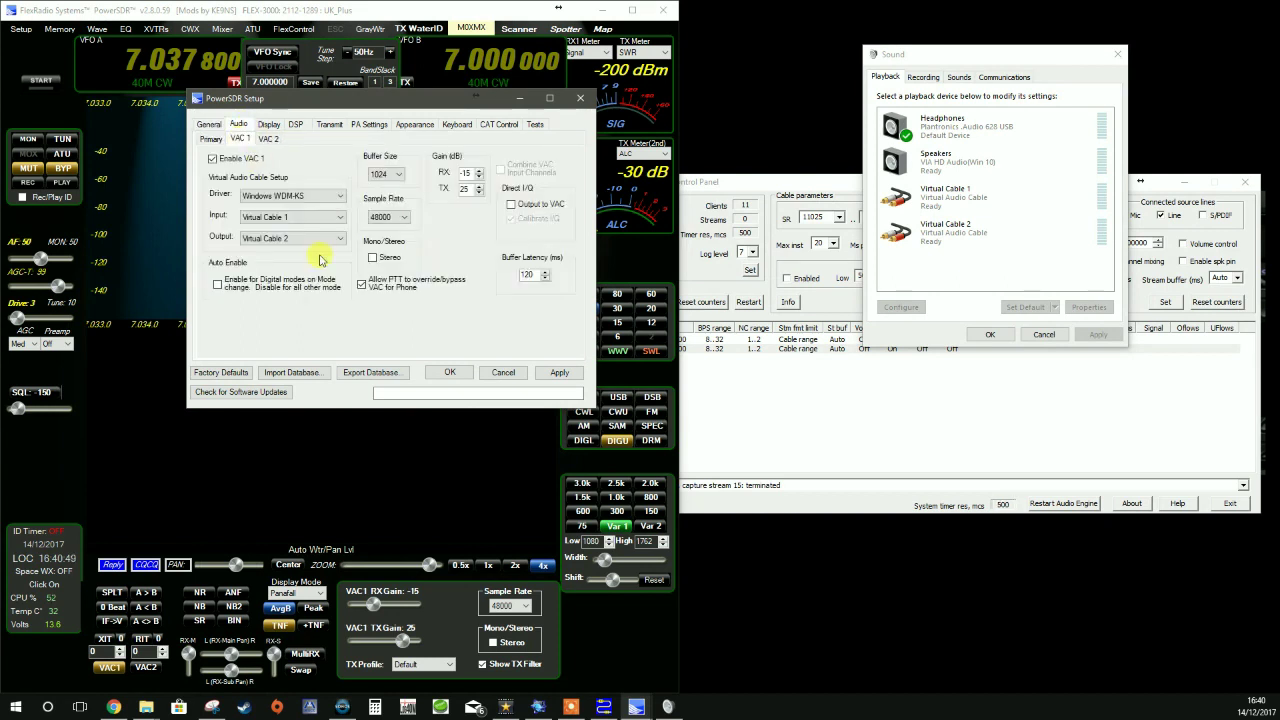
pyautogui.click(282, 218)
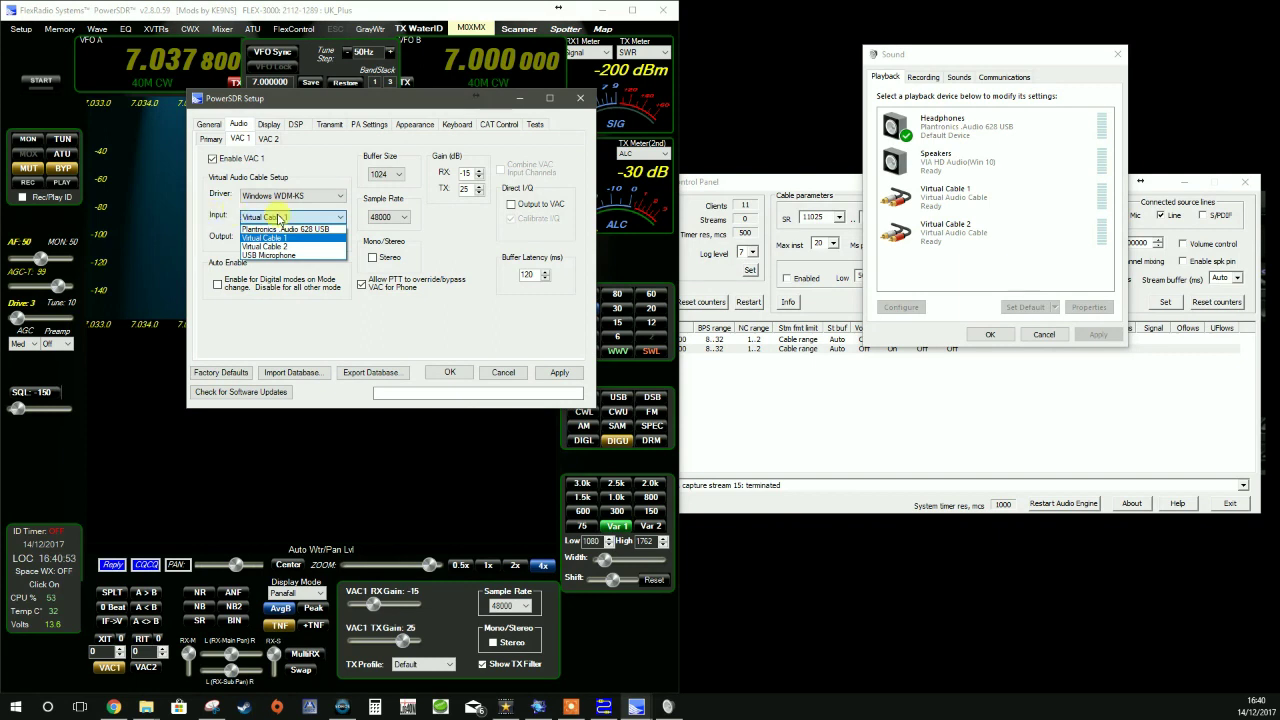
pyautogui.click(253, 313)
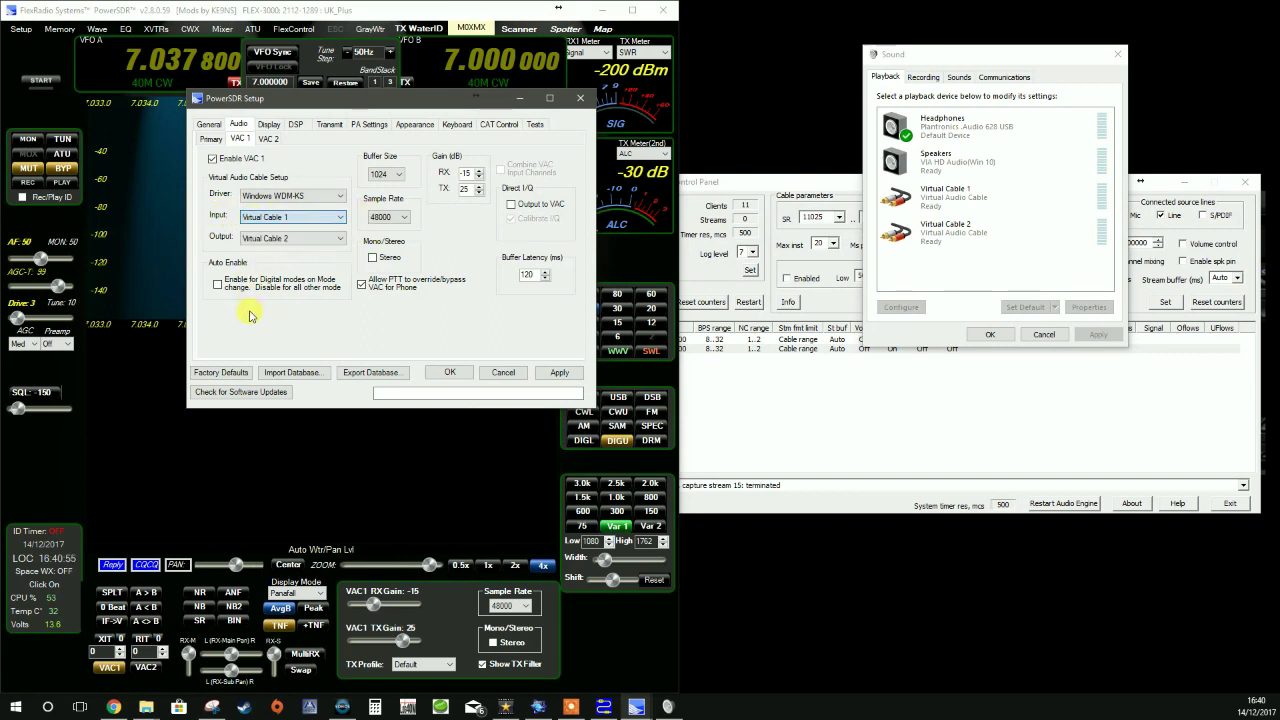
pyautogui.click(268, 240)
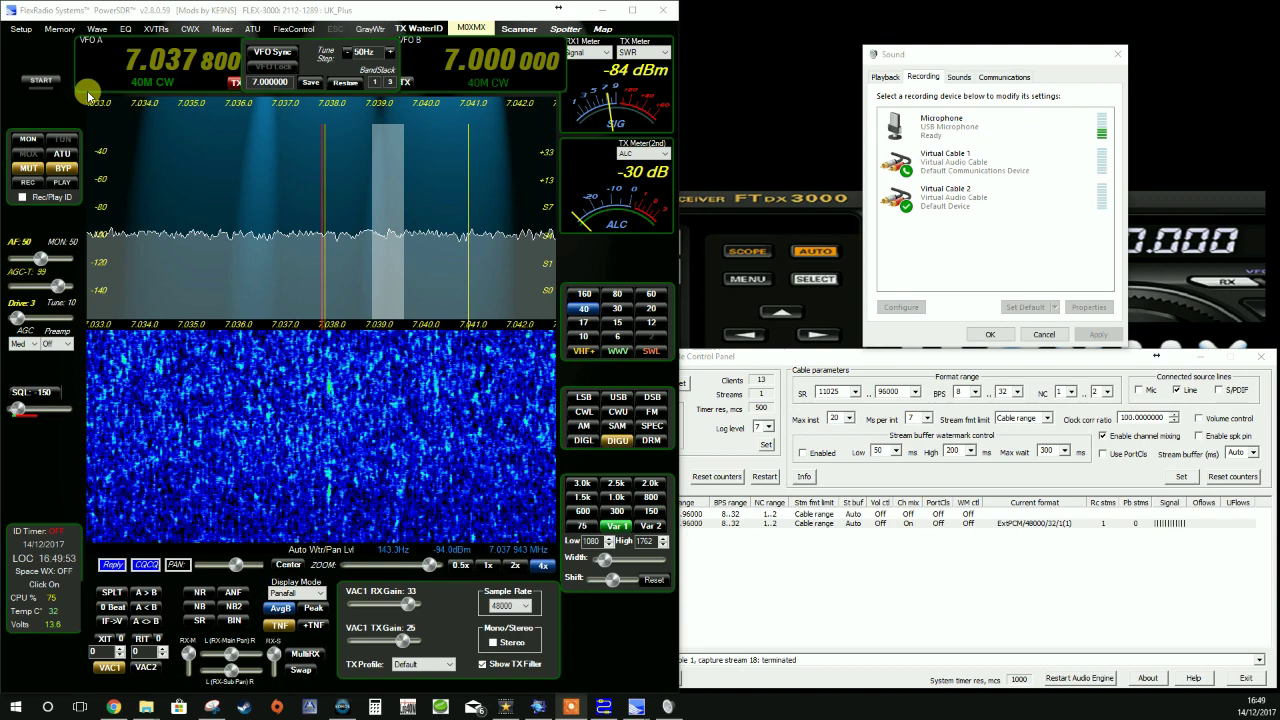
# Start the radio in PowerSDR and set the VAC1 TX gain to -24 and the VAC1 RX gain to -4.
pyautogui.click(40, 80)
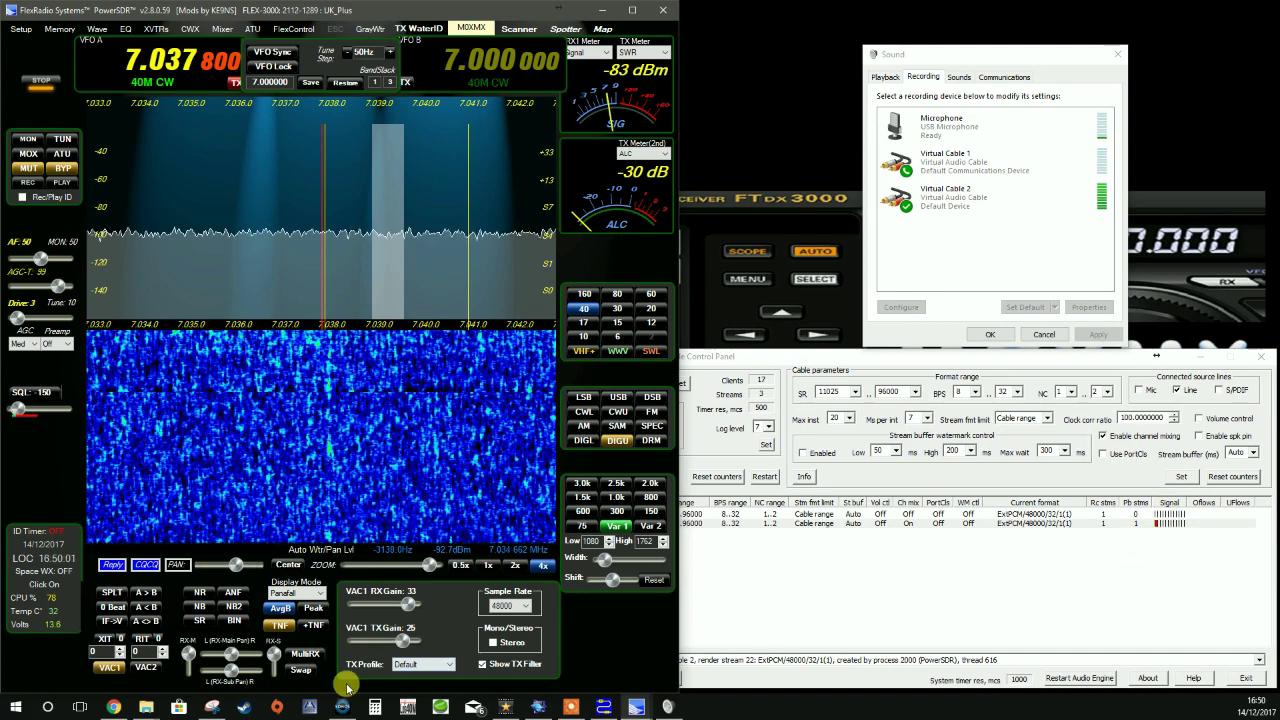
pyautogui.moveTo(404, 641); pyautogui.dragTo(363, 646)
pyautogui.moveTo(409, 603); pyautogui.dragTo(367, 607)
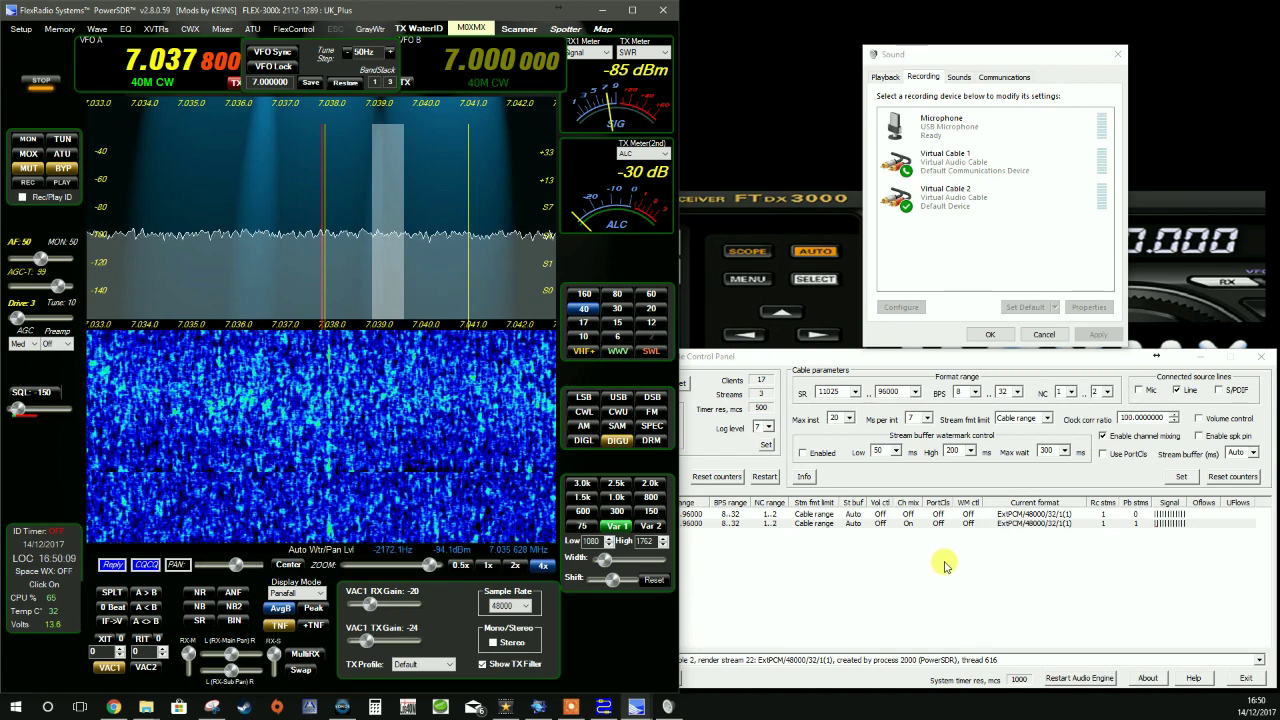
pyautogui.moveTo(369, 607); pyautogui.dragTo(392, 607)
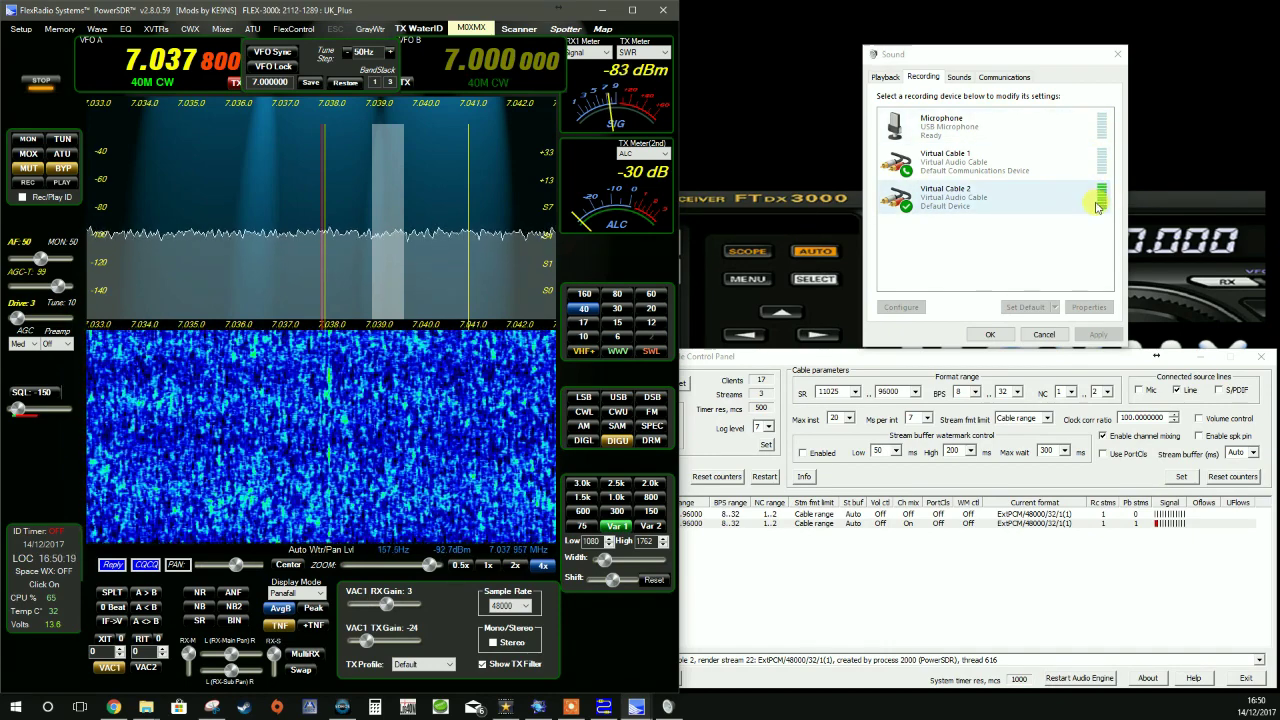
pyautogui.moveTo(387, 605); pyautogui.dragTo(380, 612)
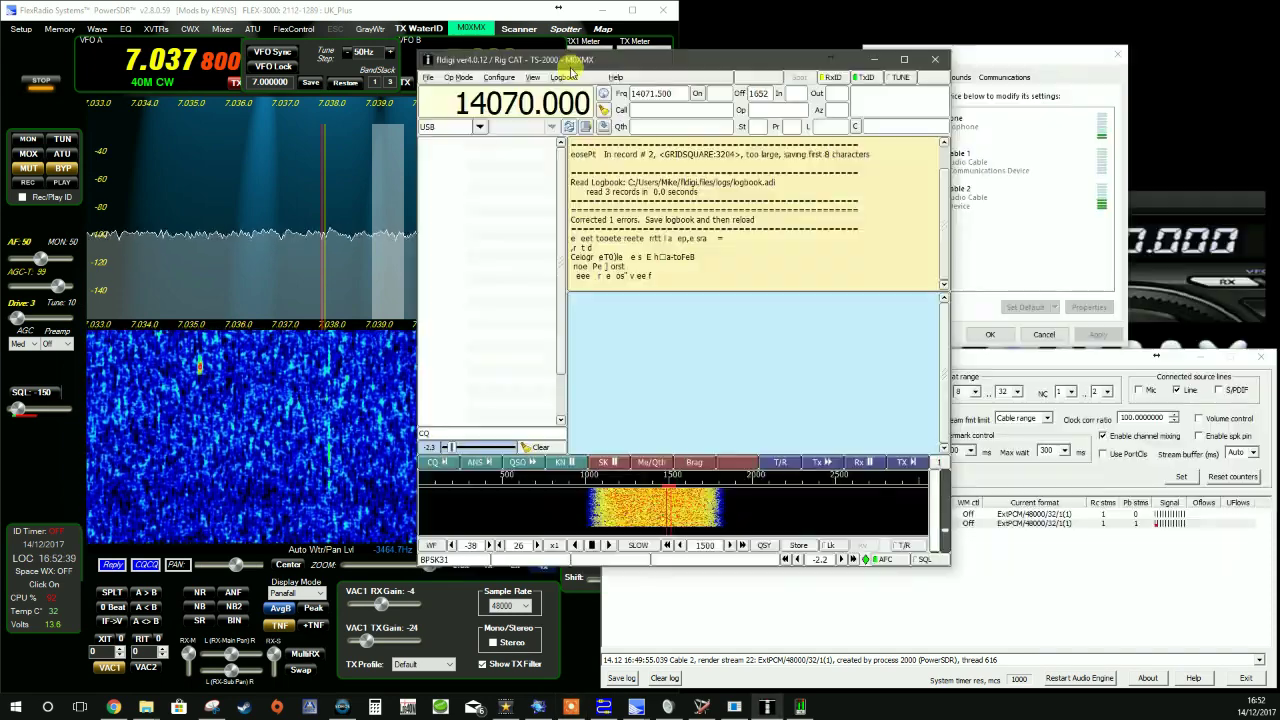
# Open FLDigi's audio device configuration and check the capture and playback cables selected under PortAudio.
pyautogui.moveTo(653, 48); pyautogui.dragTo(477, 75)
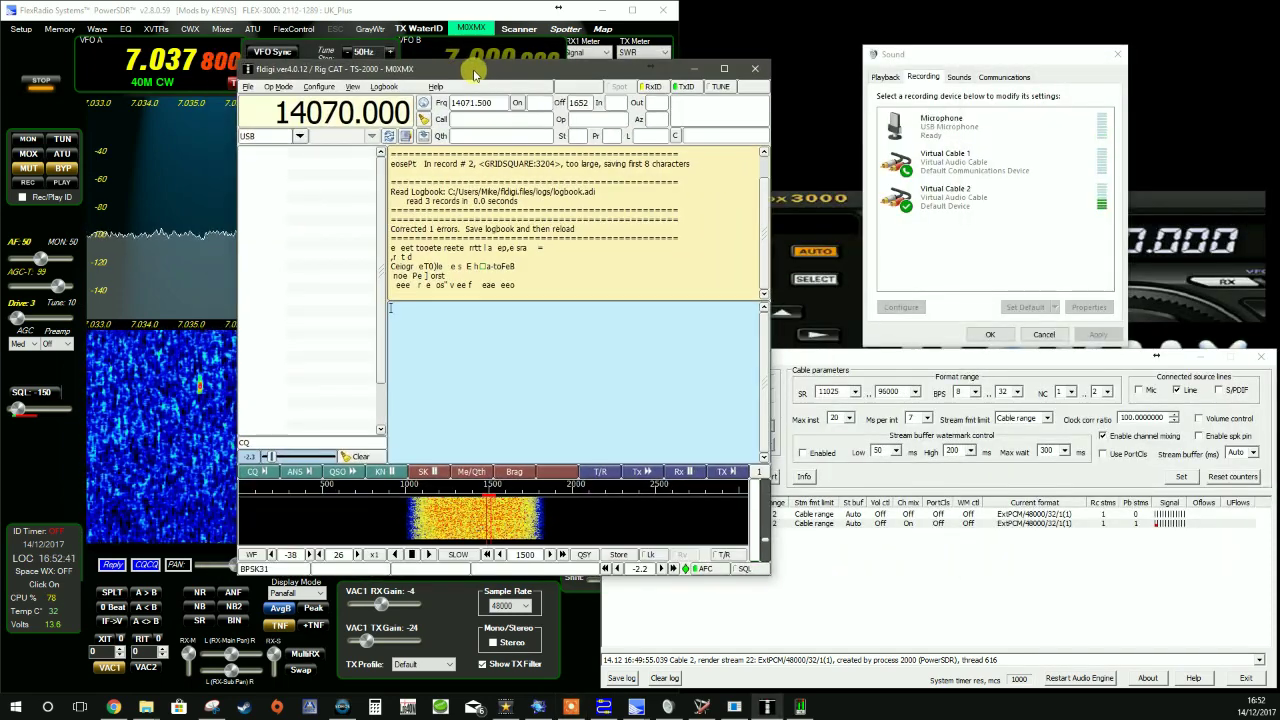
pyautogui.click(319, 86)
pyautogui.click(650, 66)
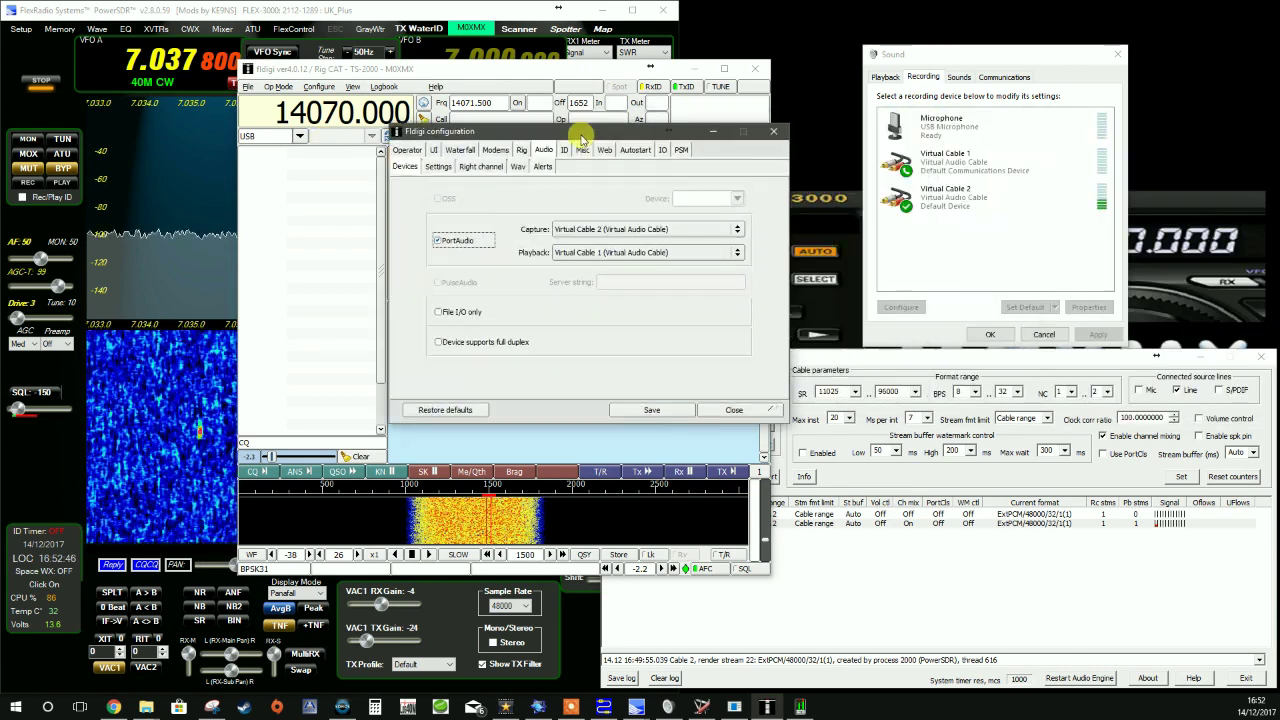
pyautogui.moveTo(540, 133); pyautogui.dragTo(553, 180)
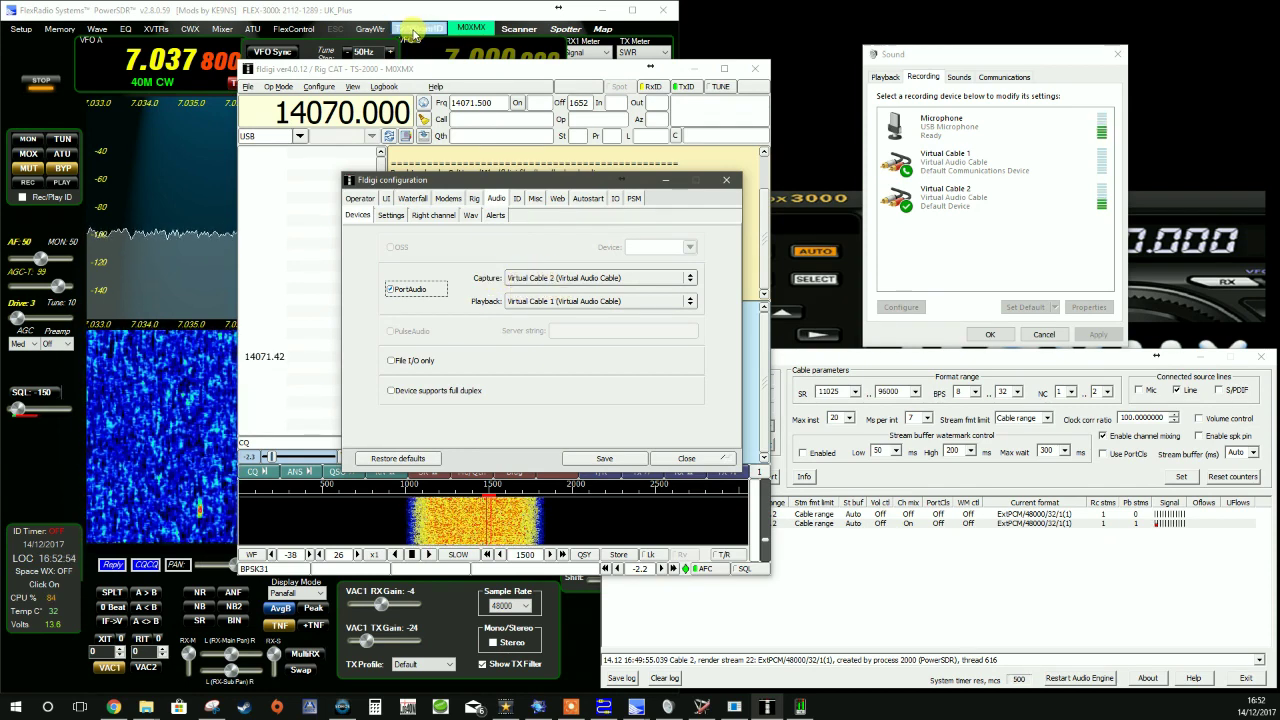
# Reopen PowerSDR's VAC 1 setup with the main PowerSDR window minimized, and compare its cable assignments with FLDigi's.
pyautogui.click(376, 16)
pyautogui.click(28, 29)
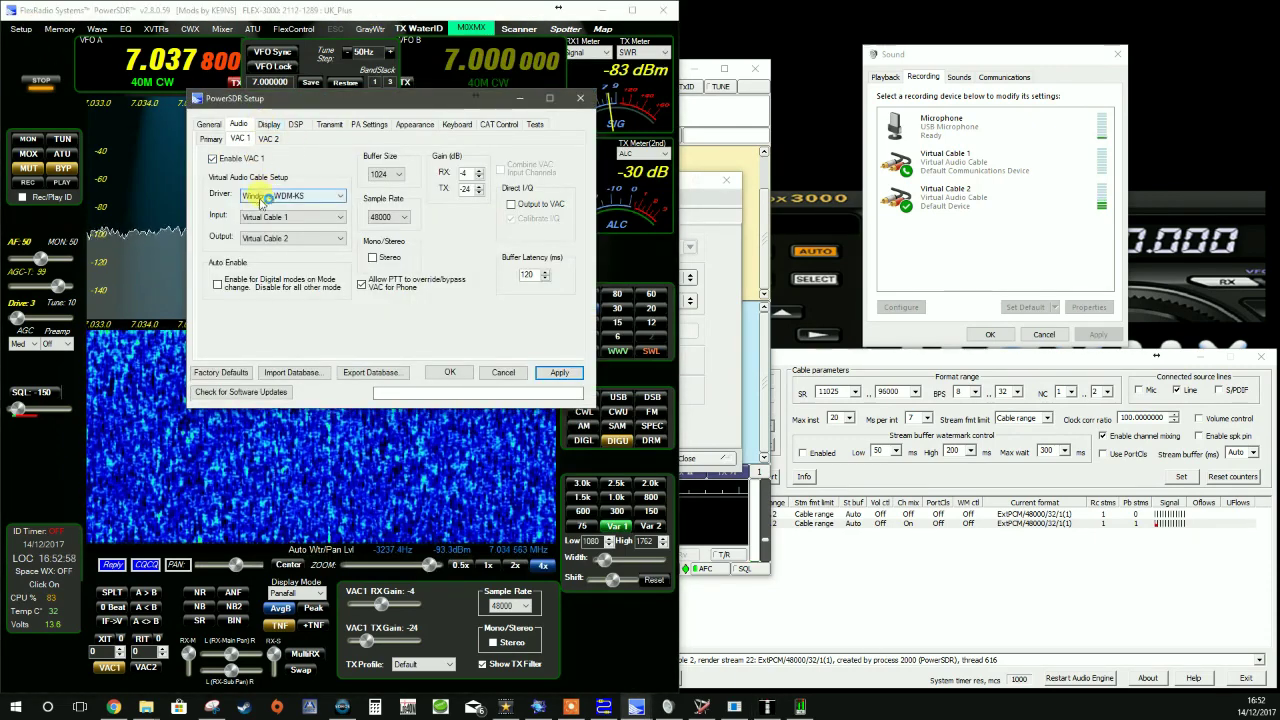
pyautogui.click(598, 10)
pyautogui.click(268, 218)
pyautogui.click(287, 217)
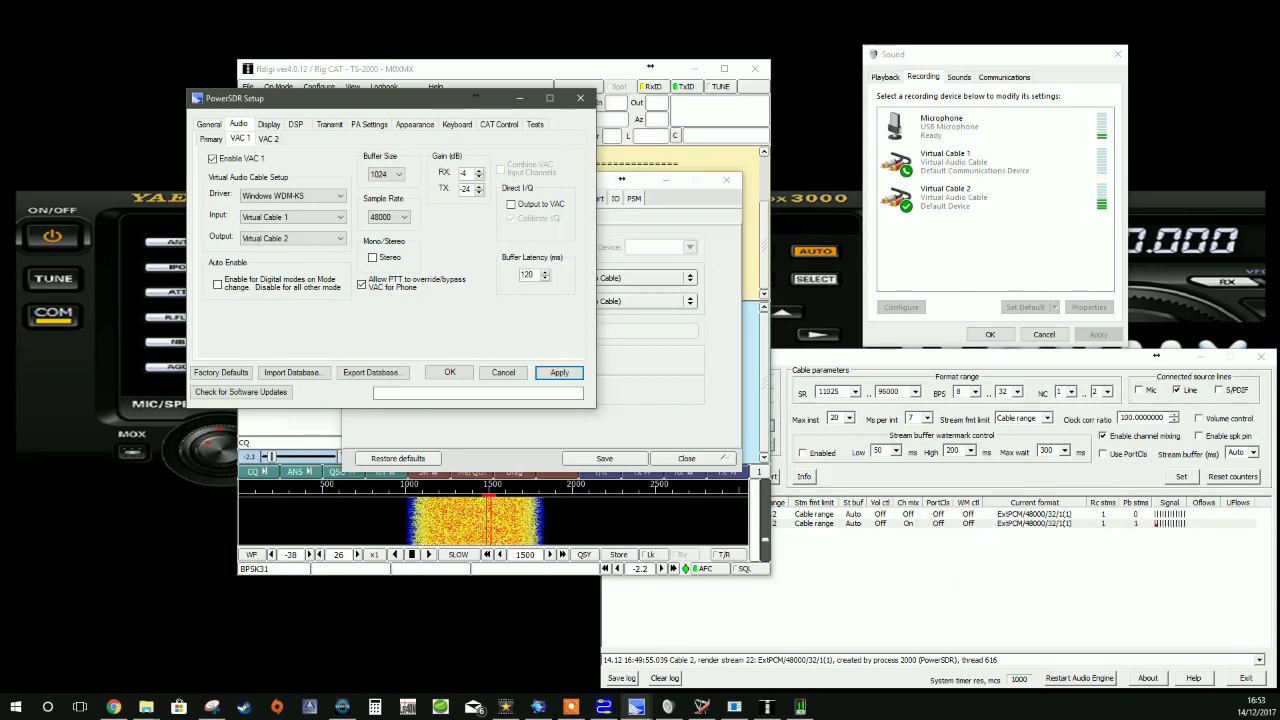
# Show the Peak Level meter beside the FLDigi window and close the PowerSDR Setup and FLDigi configuration dialogs.
pyautogui.click(800, 706)
pyautogui.moveTo(1105, 298); pyautogui.dragTo(850, 140)
pyautogui.moveTo(731, 706)
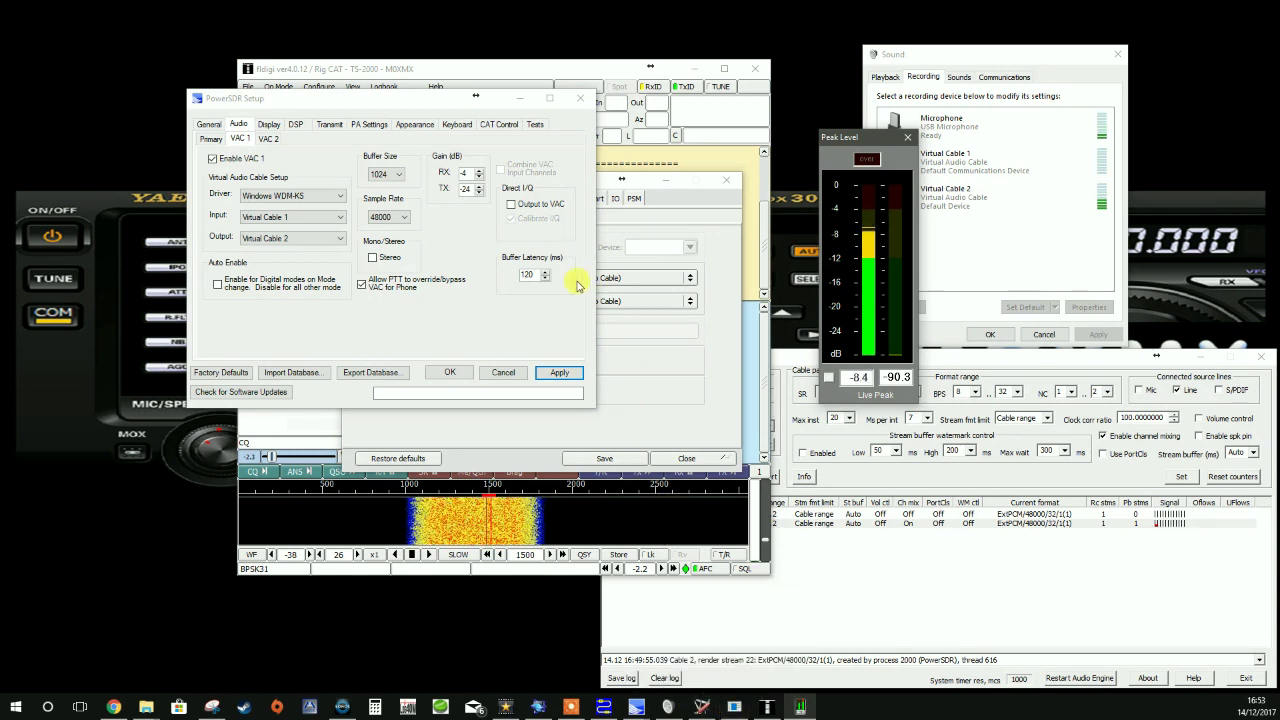
pyautogui.click(450, 374)
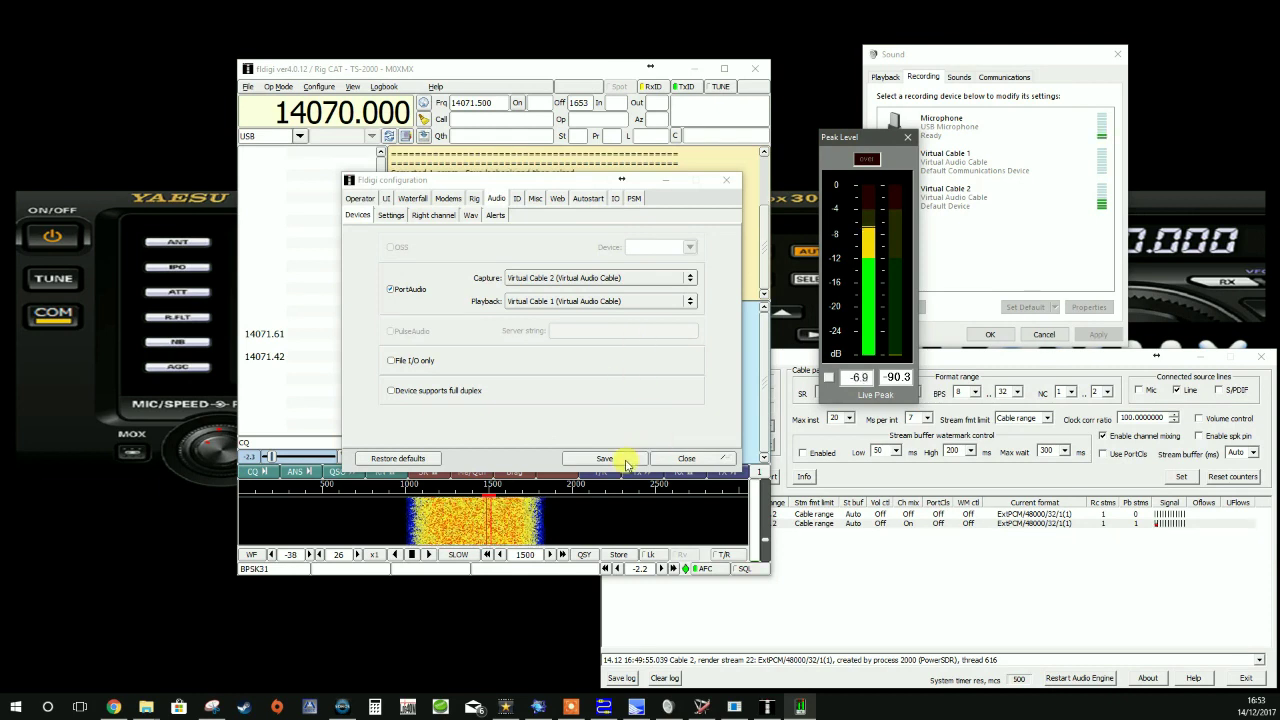
pyautogui.click(684, 459)
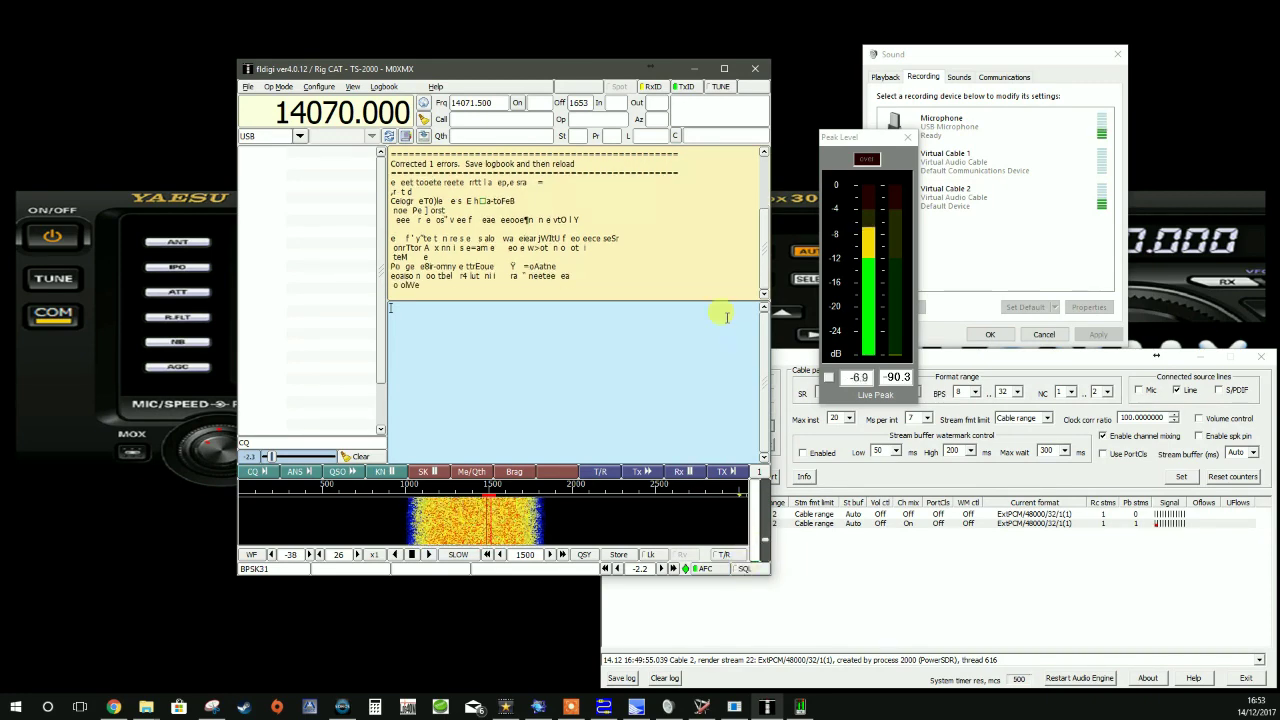
# Arrange FLDigi and PowerSDR side by side and adjust the VAC1 RX gain to -9 using the Peak Level meter.
pyautogui.moveTo(586, 73); pyautogui.dragTo(1055, 105)
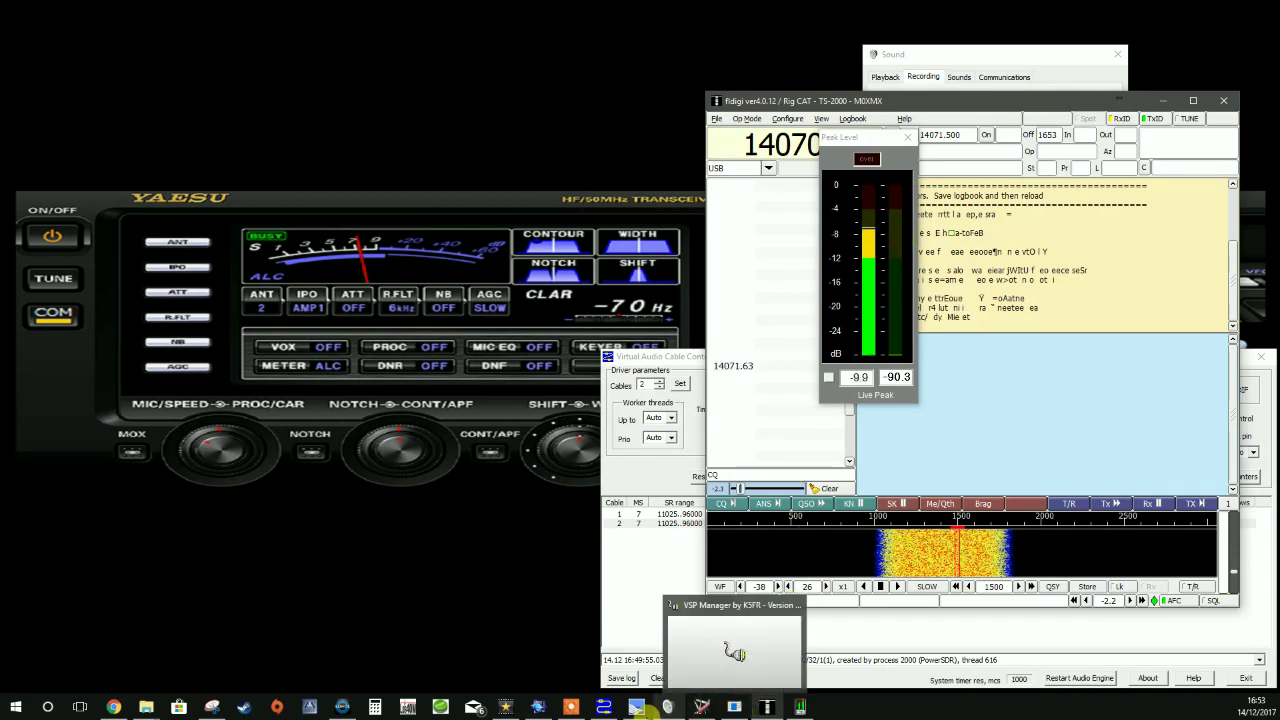
pyautogui.click(638, 707)
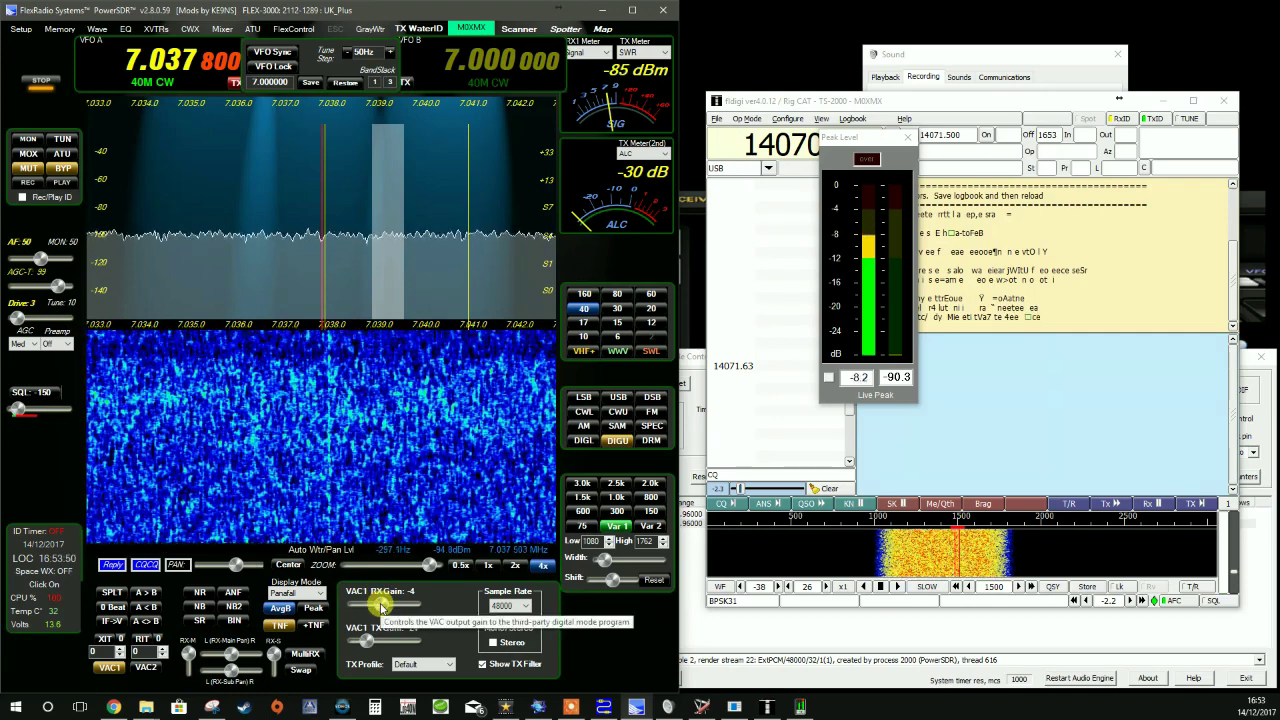
pyautogui.moveTo(381, 605); pyautogui.dragTo(372, 610)
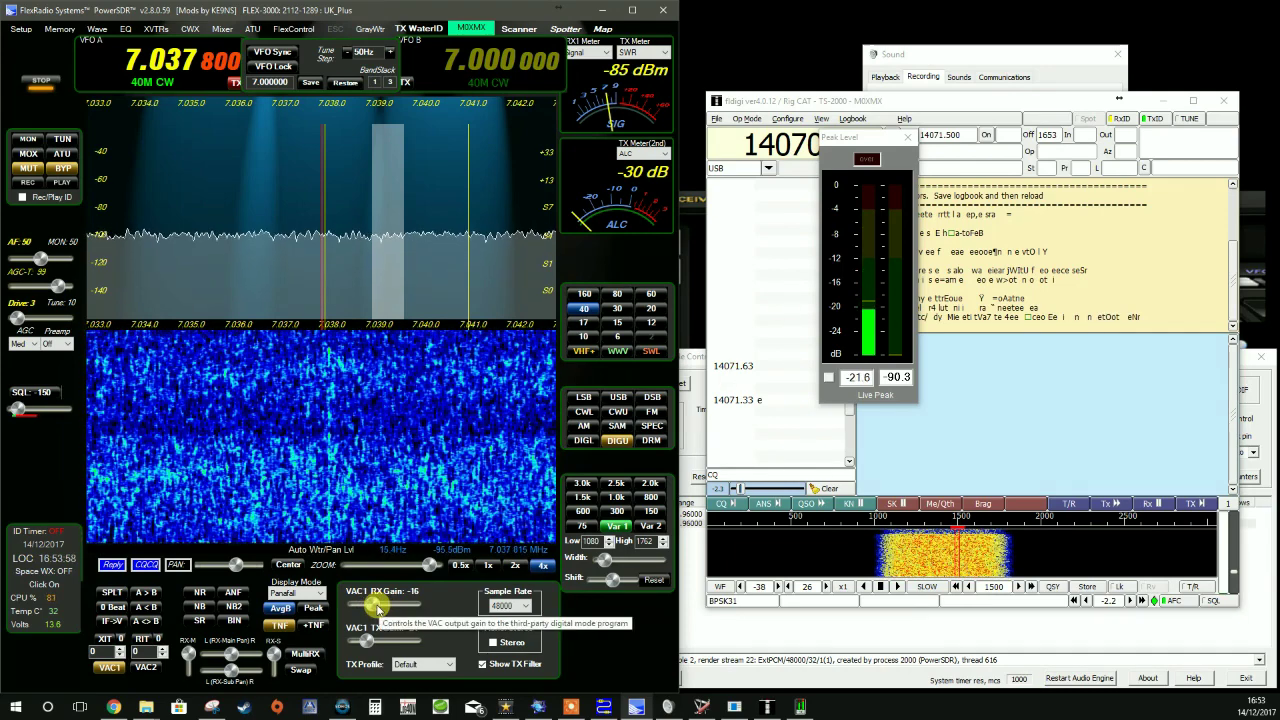
pyautogui.moveTo(376, 608); pyautogui.dragTo(382, 609)
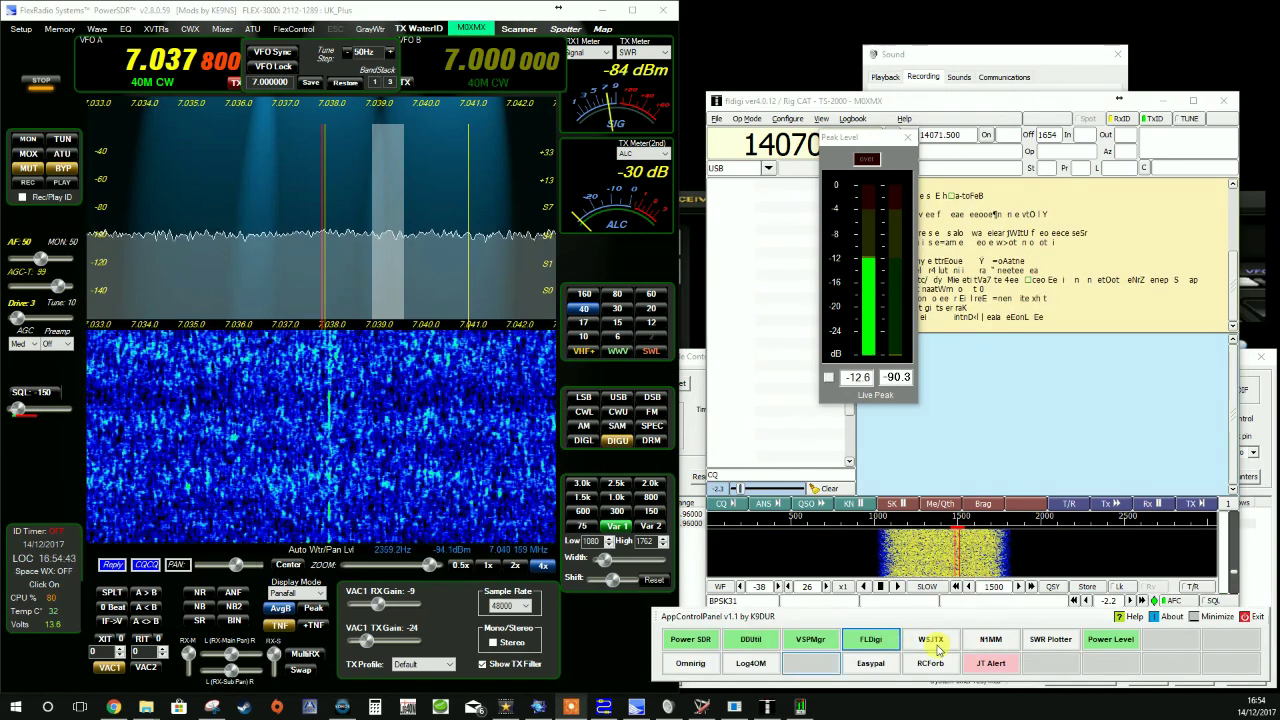
# Launch WSJT-X from AppControlPanel, set its soundcard output to Virtual Cable 1 and accept the settings.
pyautogui.click(930, 642)
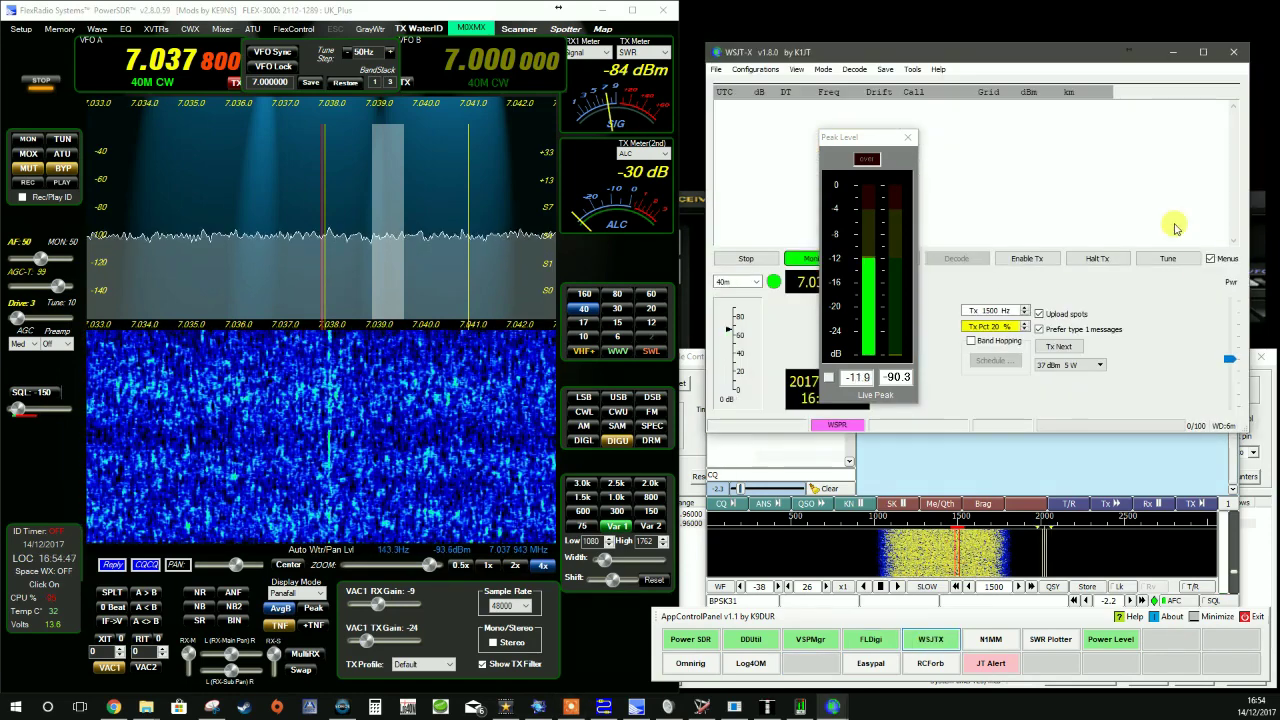
pyautogui.moveTo(917, 55); pyautogui.dragTo(358, 160)
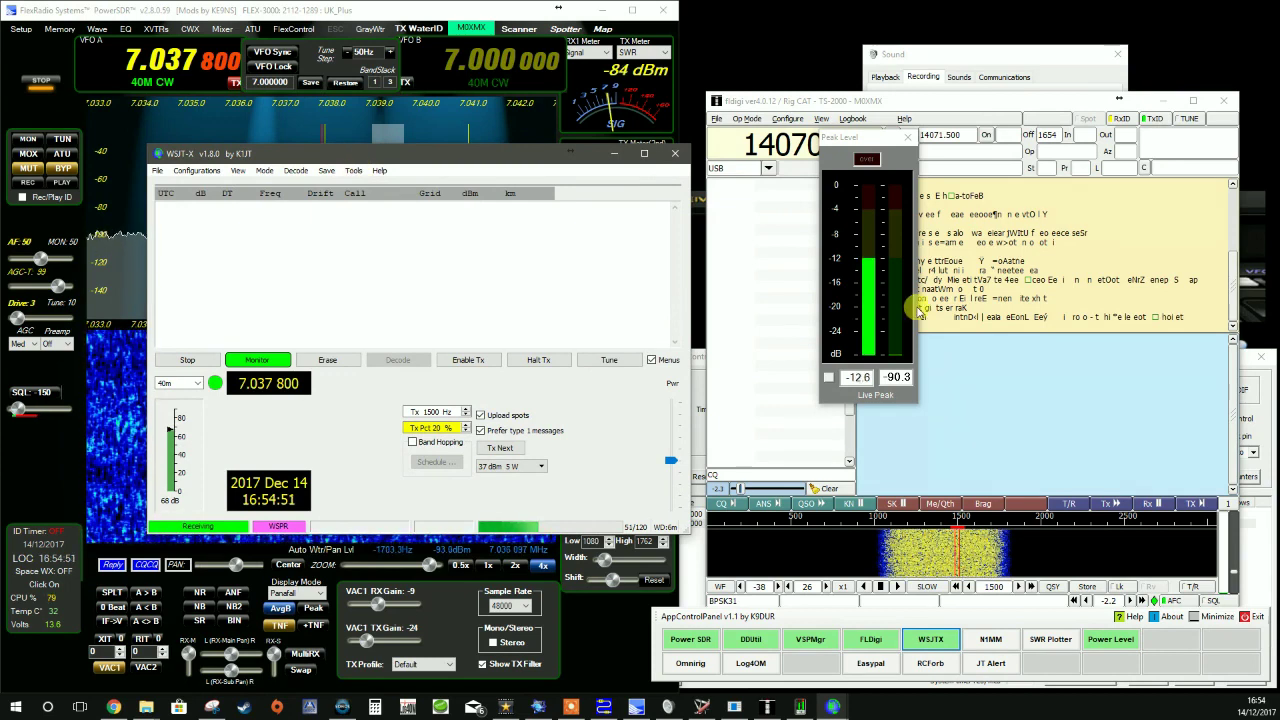
pyautogui.click(158, 171)
pyautogui.click(182, 300)
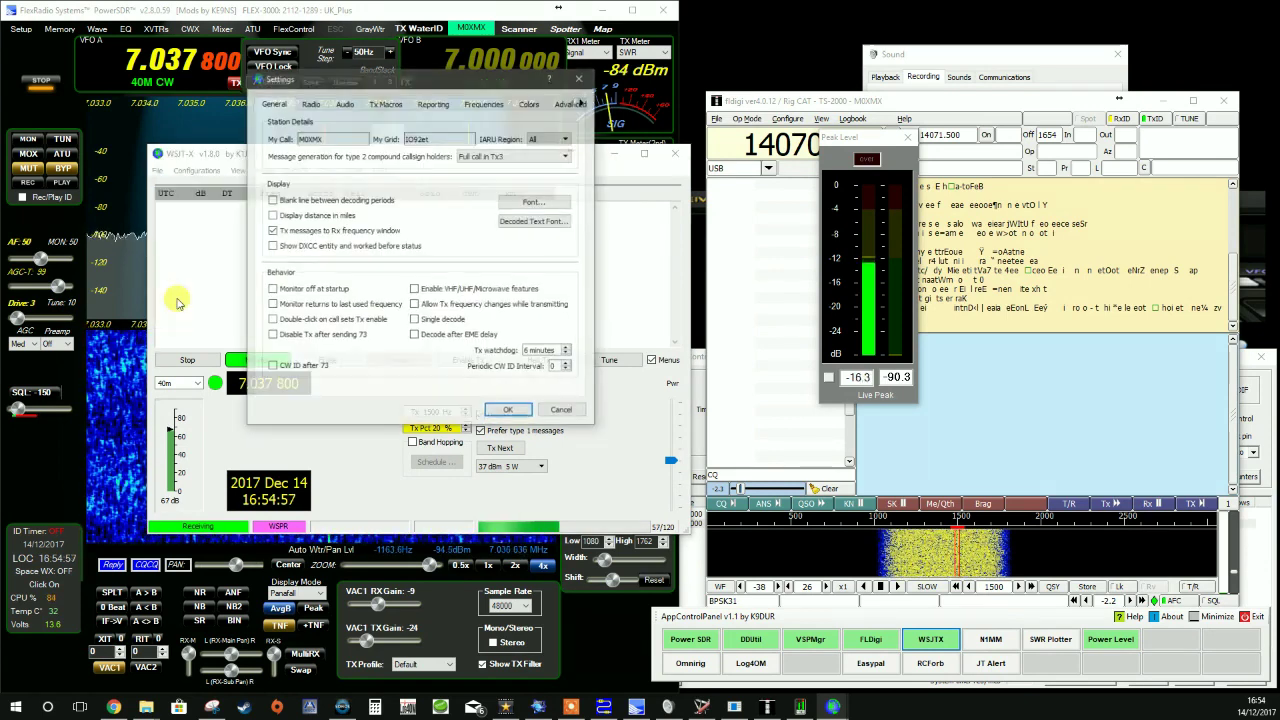
pyautogui.click(340, 104)
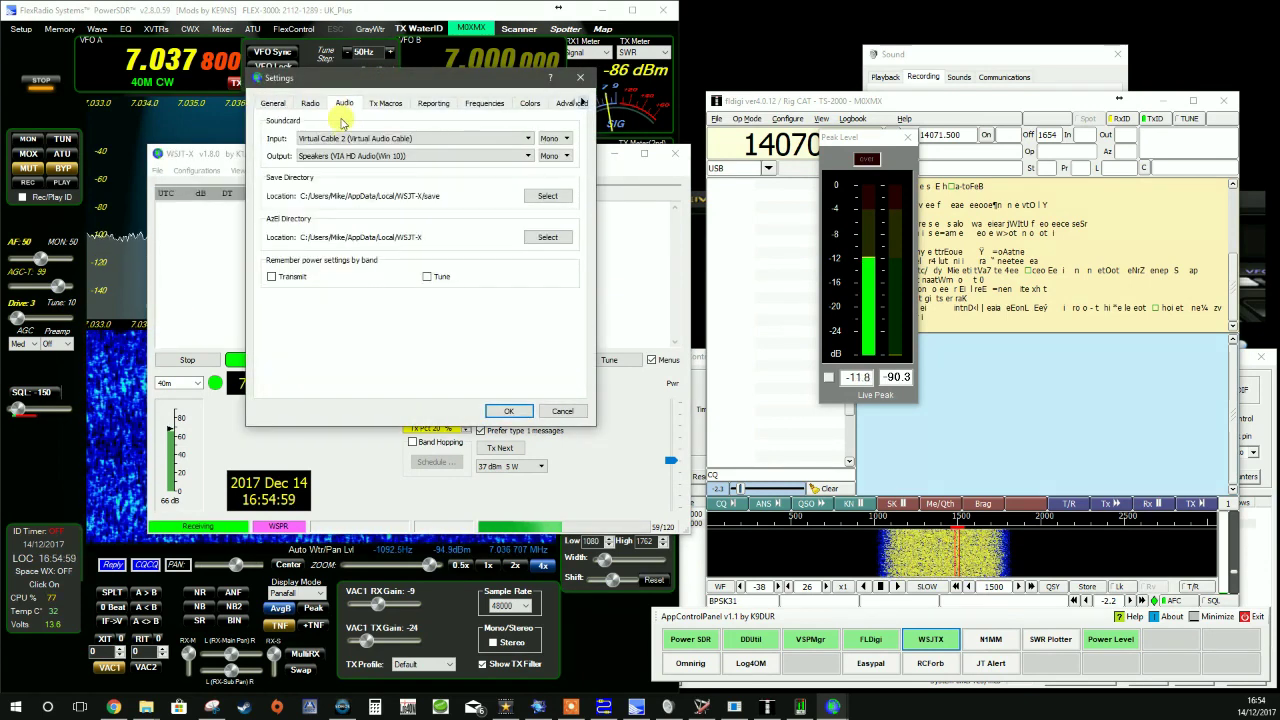
pyautogui.click(354, 156)
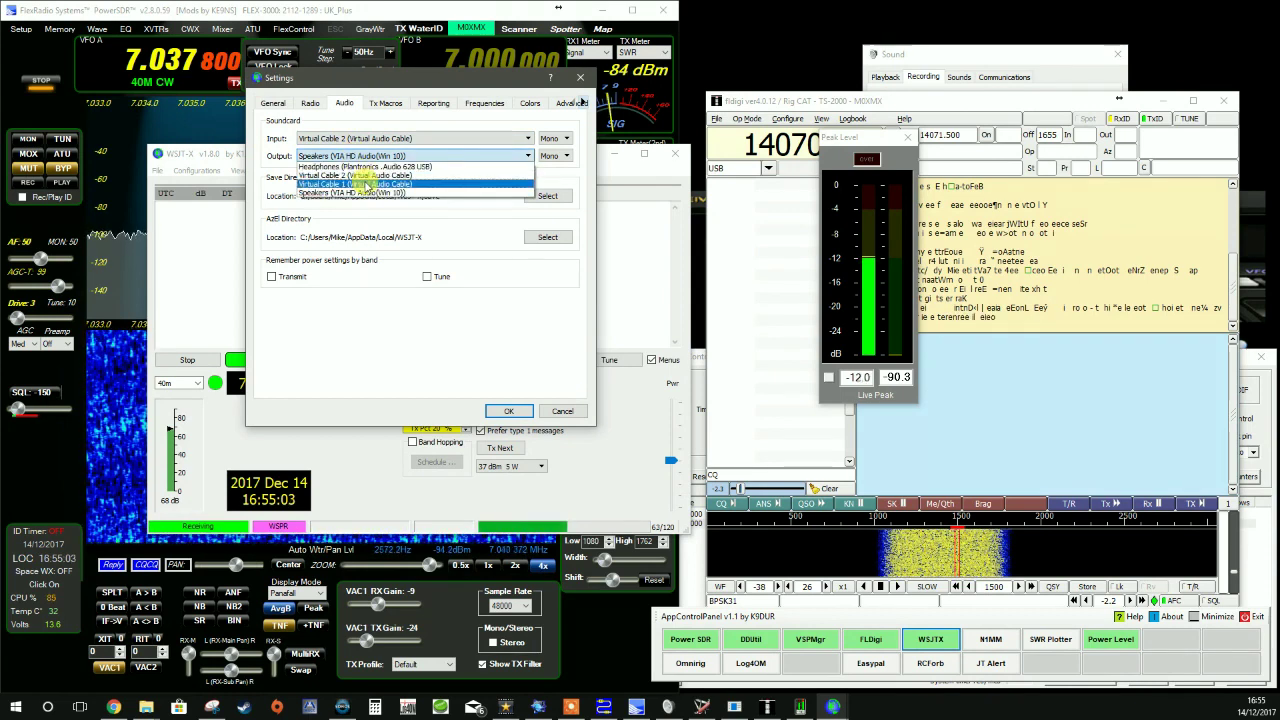
pyautogui.click(368, 184)
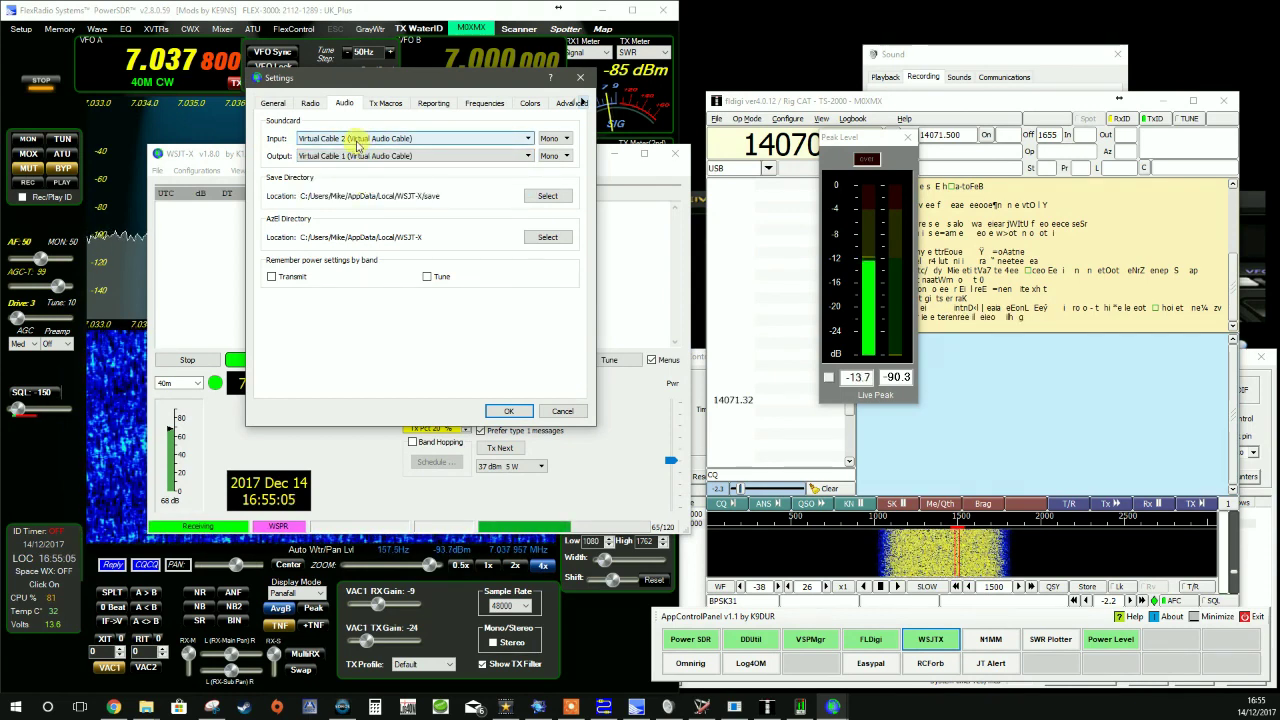
pyautogui.click(507, 412)
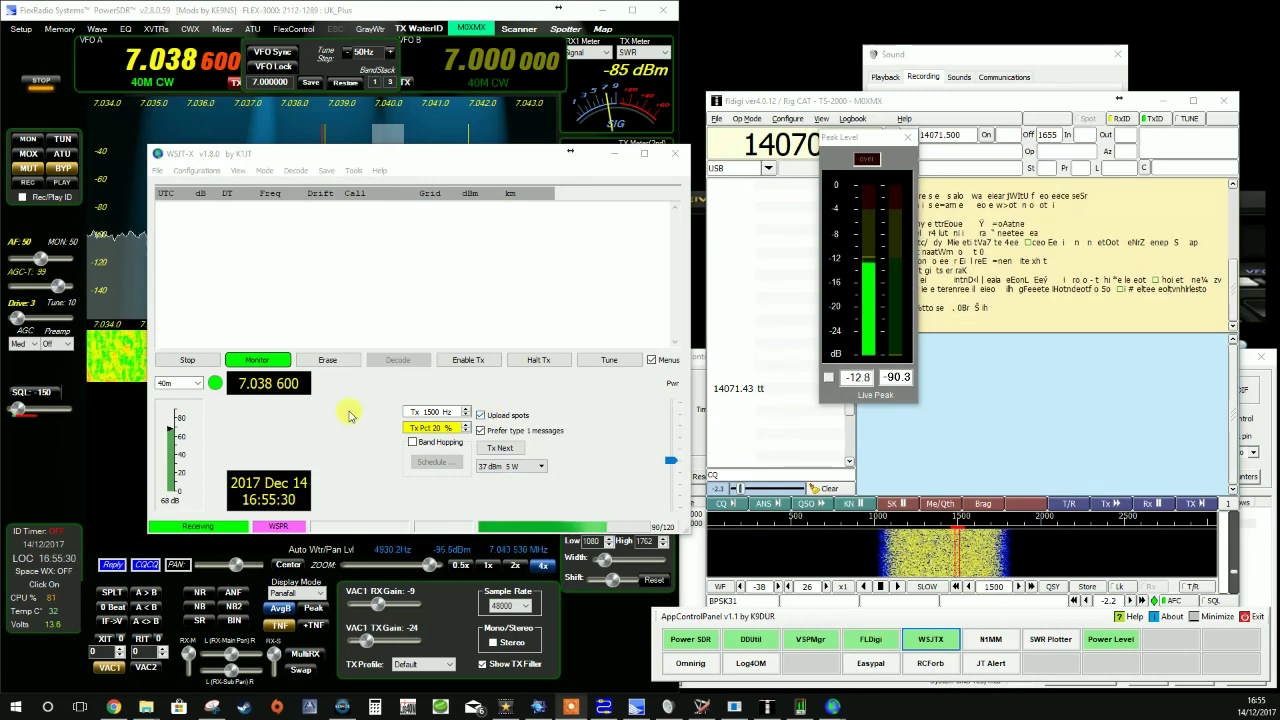
# Test band control in WSJT-X by switching to 80m, back to 40m, and on to 15m.
pyautogui.click(196, 384)
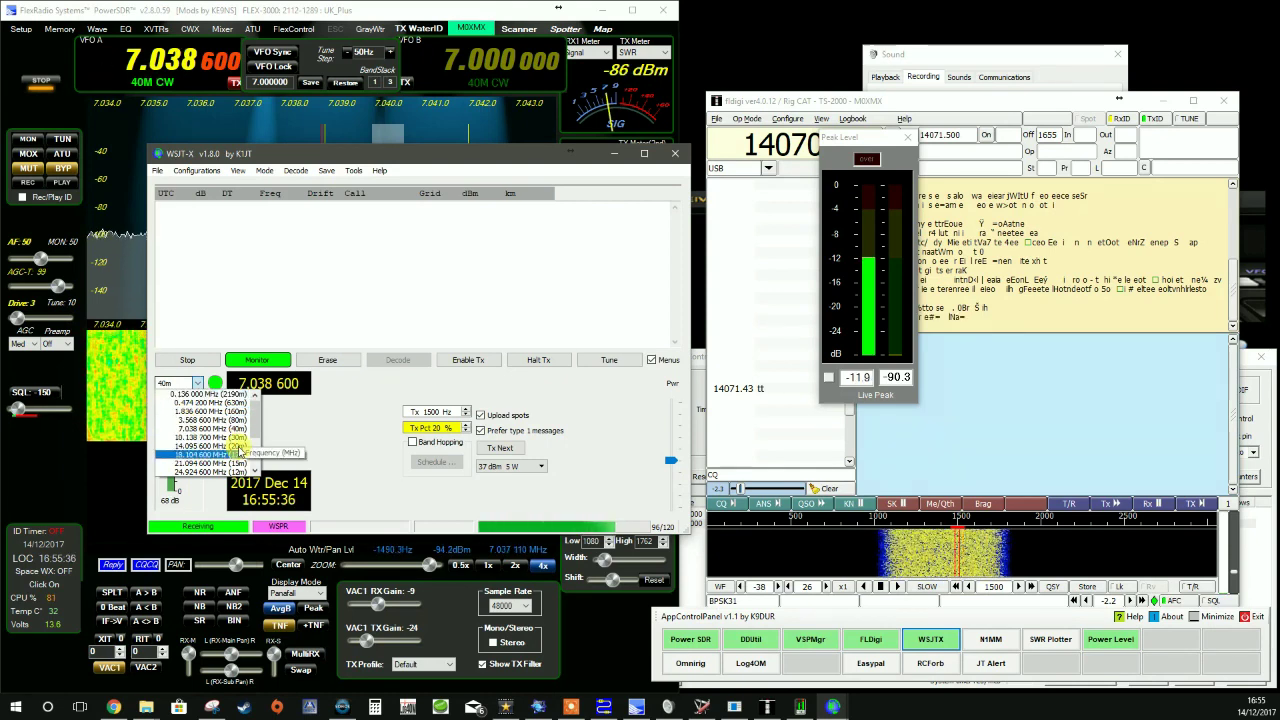
pyautogui.click(228, 419)
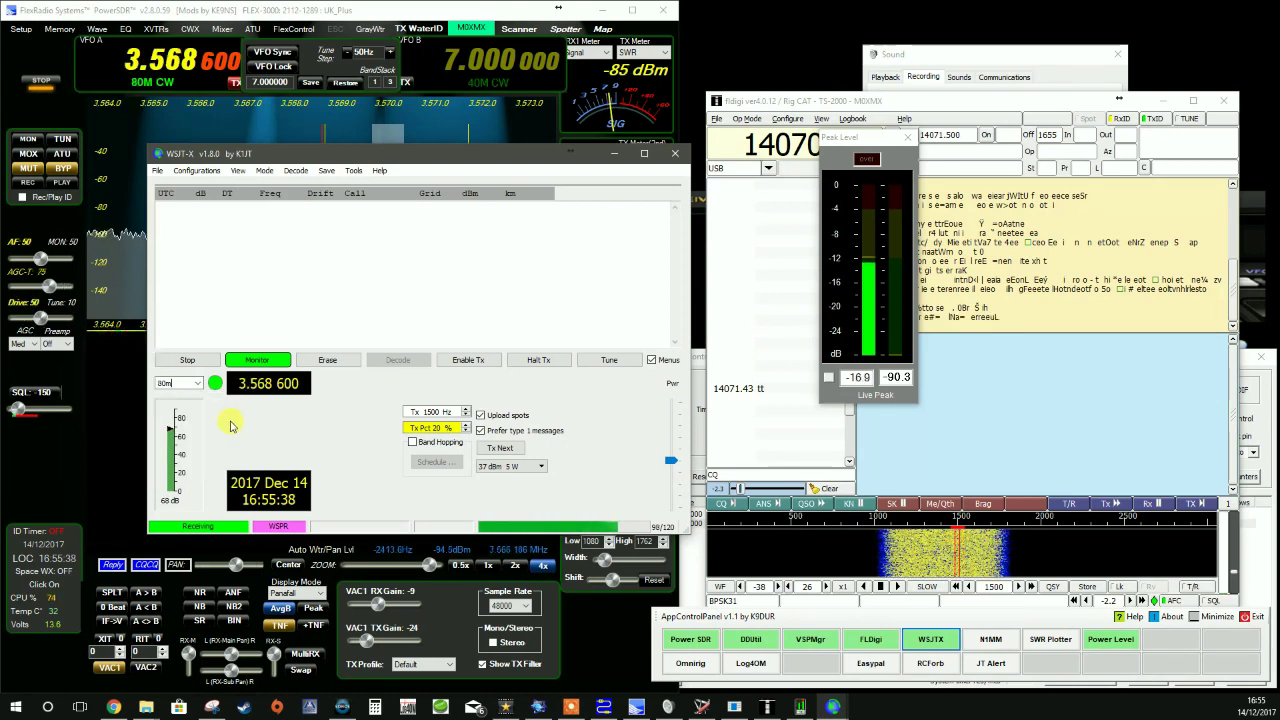
pyautogui.click(198, 383)
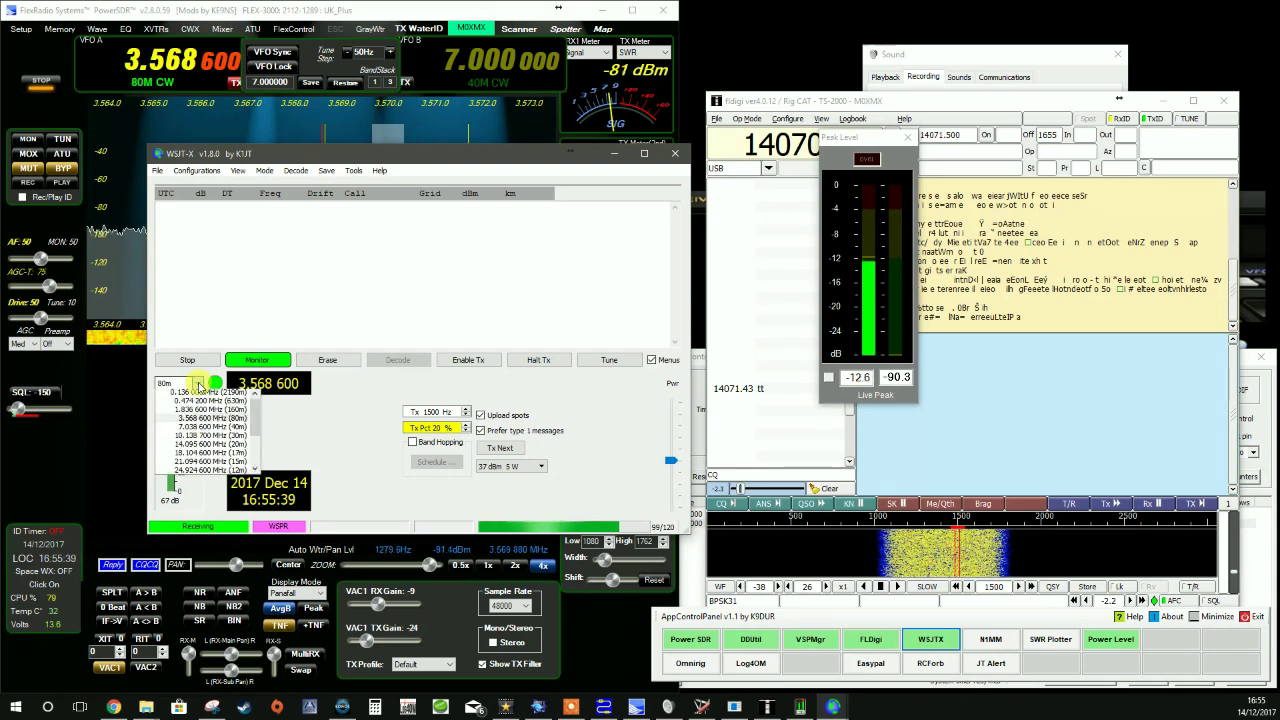
pyautogui.click(196, 432)
pyautogui.click(196, 383)
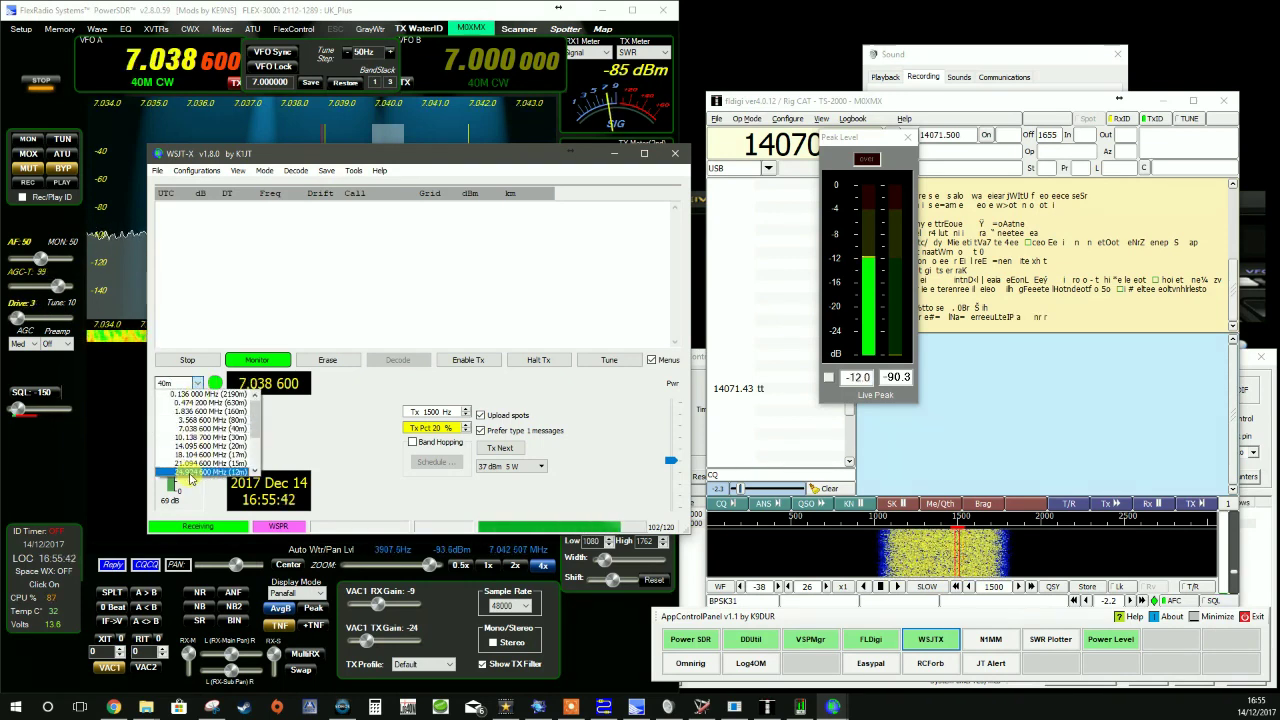
pyautogui.click(192, 464)
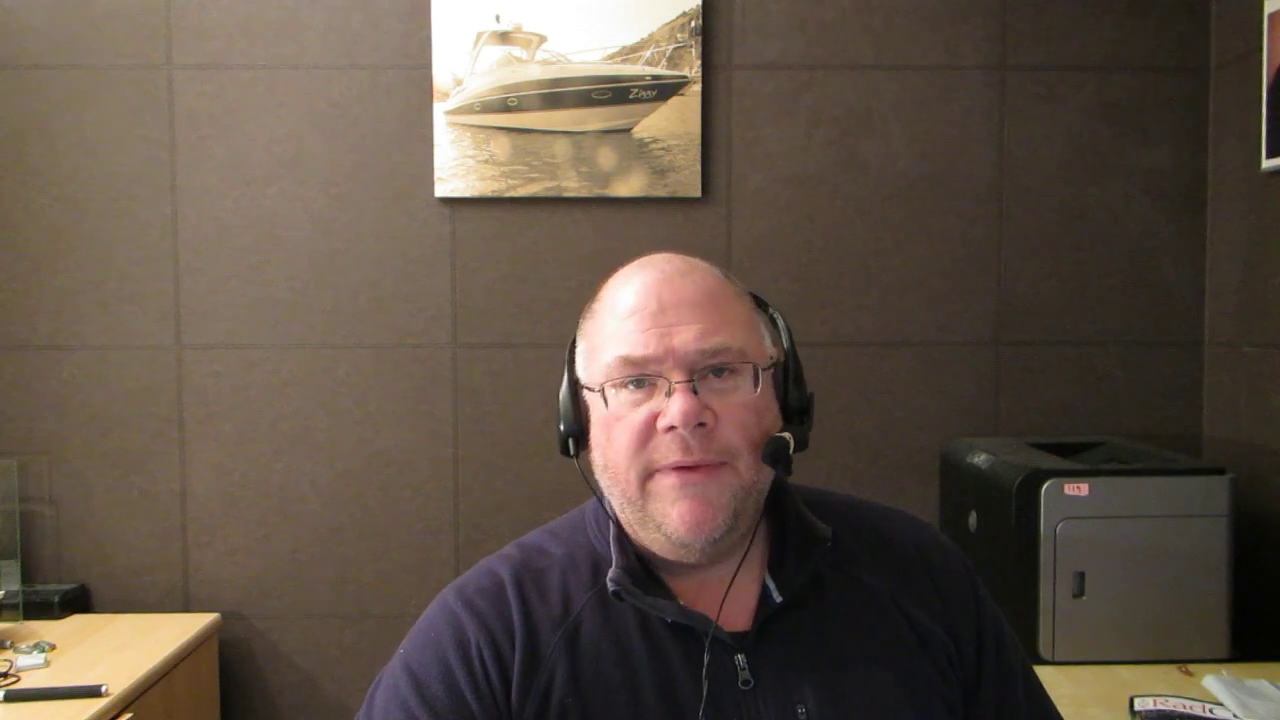